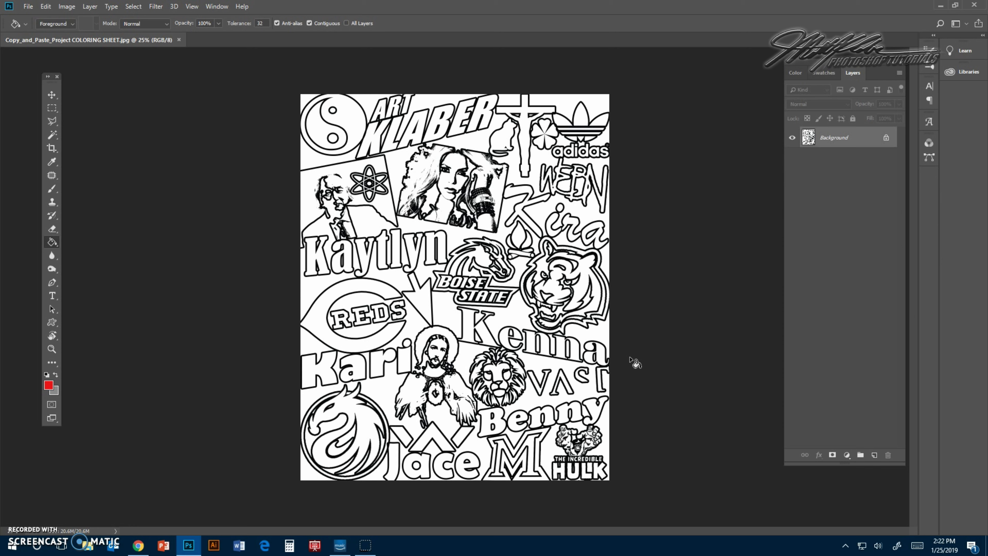
Try the Paint Bucket on the canvas, then switch to the Magic Wand at tolerance 56
{"action": "left_click", "coordinate": [421, 179]}
{"action": "left_click", "coordinate": [418, 292]}
{"action": "left_click", "coordinate": [382, 318]}
{"action": "left_click", "coordinate": [137, 181]}
{"action": "left_click_drag", "start_coordinate": [48, 138], "coordinate": [194, 111]}
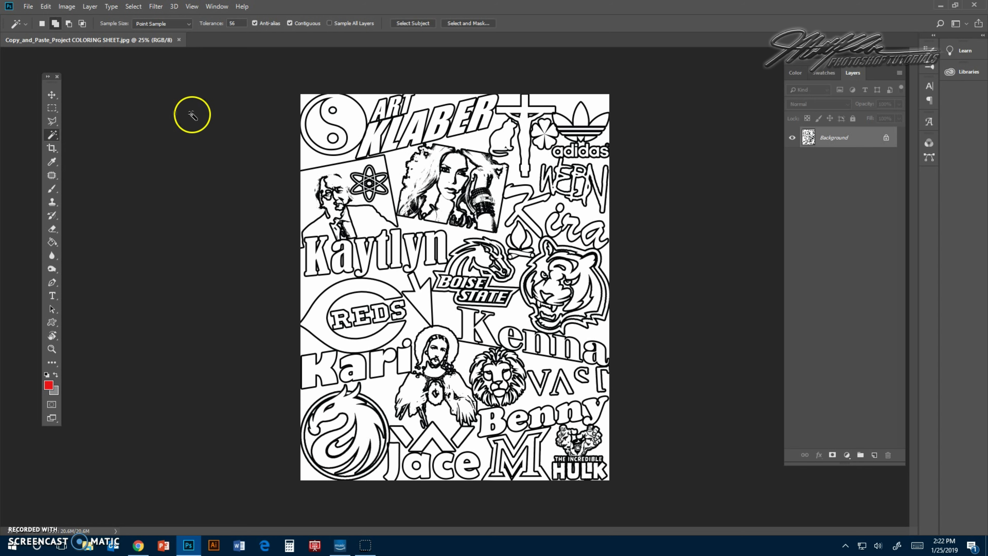
Set the Magic Wand to Add to selection and zoom in on the REDS logo
{"action": "left_click", "coordinate": [54, 25]}
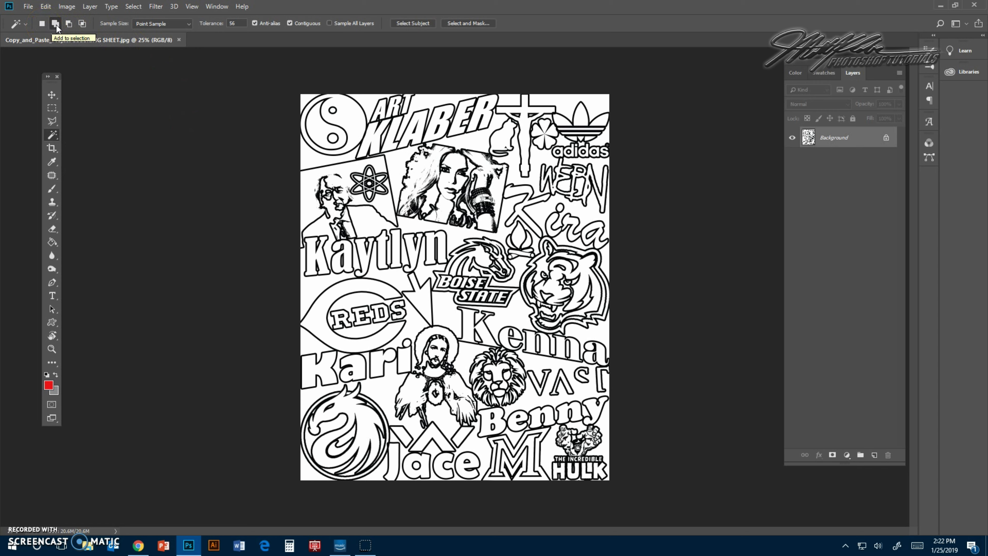
{"action": "left_click", "coordinate": [56, 25]}
{"action": "left_click", "coordinate": [55, 335]}
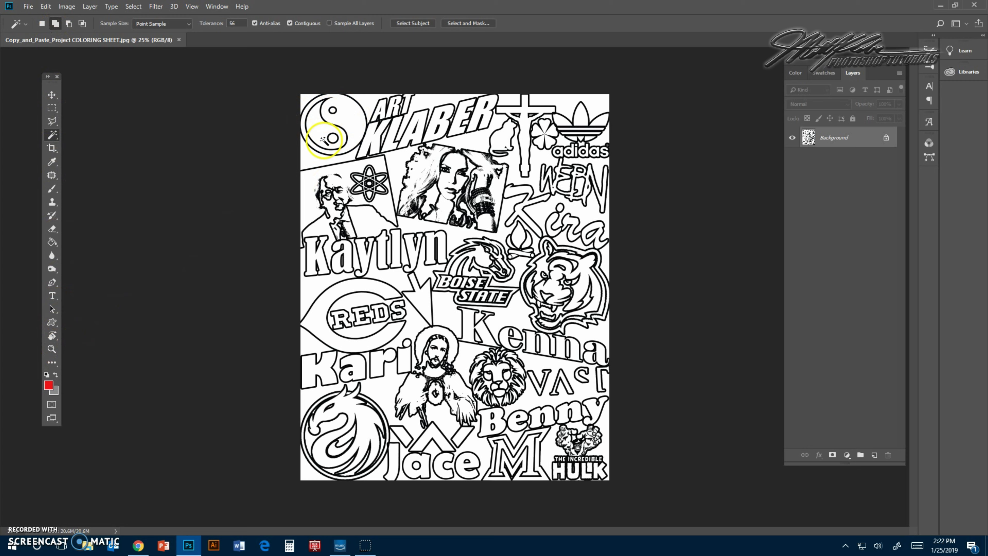
{"action": "left_click", "coordinate": [52, 349]}
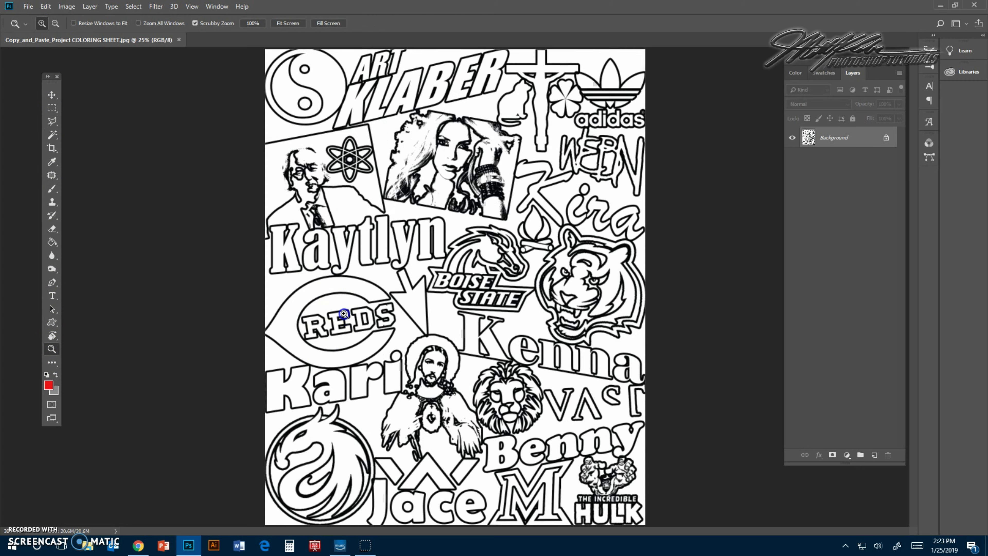
{"action": "left_click_drag", "start_coordinate": [331, 307], "coordinate": [373, 348]}
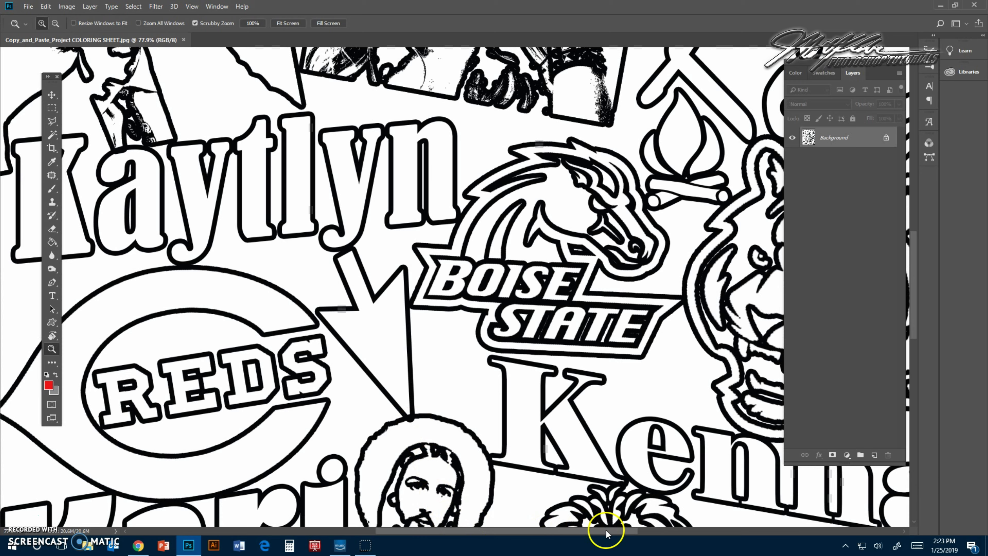
{"action": "left_click_drag", "start_coordinate": [602, 530], "coordinate": [563, 530]}
{"action": "scroll", "coordinate": [469, 401], "scroll_direction": "down", "scroll_amount": 1}
{"action": "scroll", "coordinate": [468, 398], "scroll_direction": "down", "scroll_amount": 3}
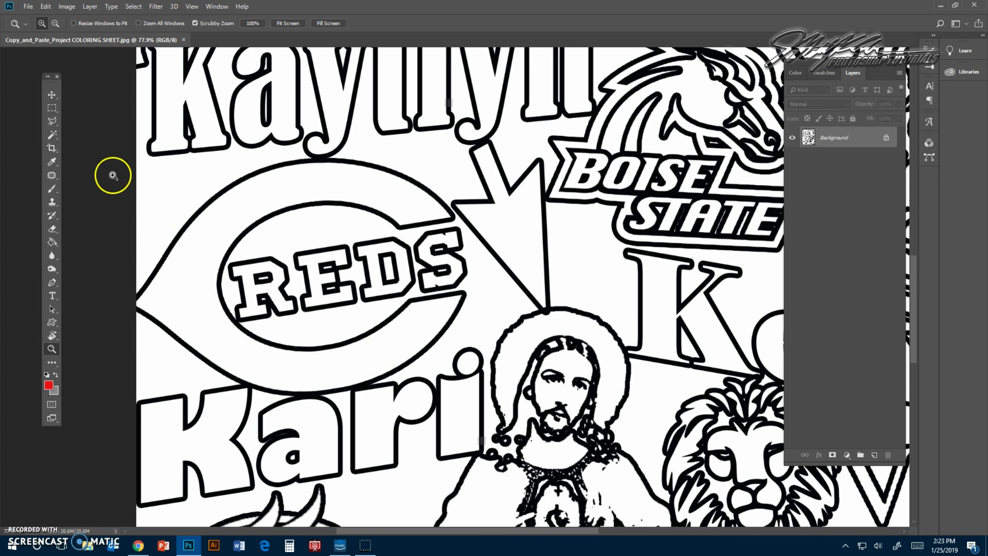
Select the white C ring plus the insides of the R, E, D and S letters
{"action": "left_click", "coordinate": [52, 135]}
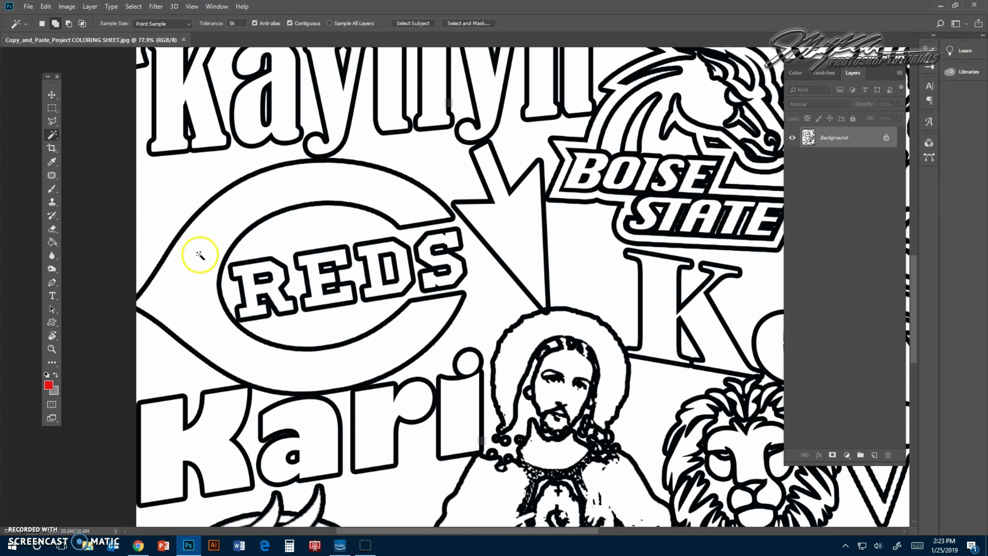
{"action": "left_click", "coordinate": [221, 256]}
{"action": "left_click", "coordinate": [249, 280]}
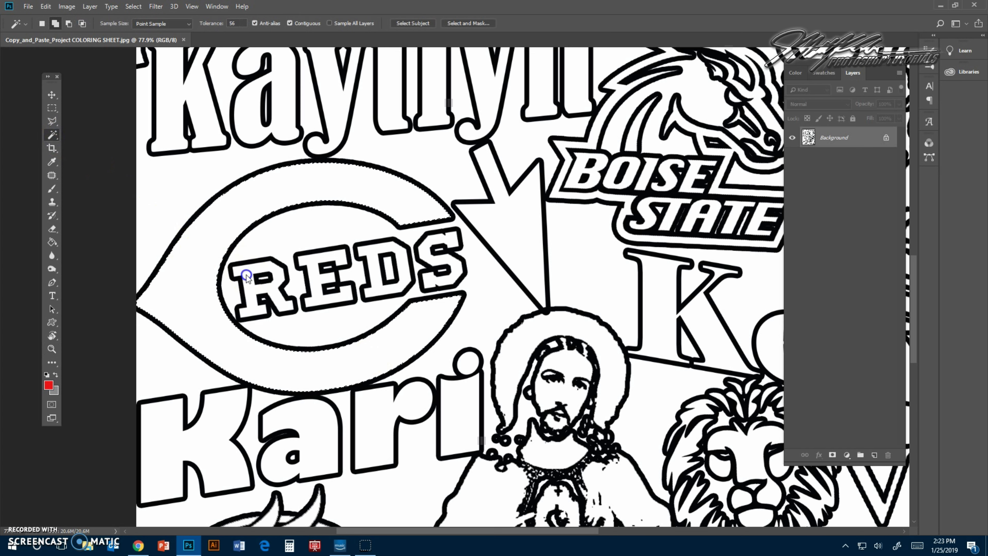
{"action": "left_click", "coordinate": [308, 261]}
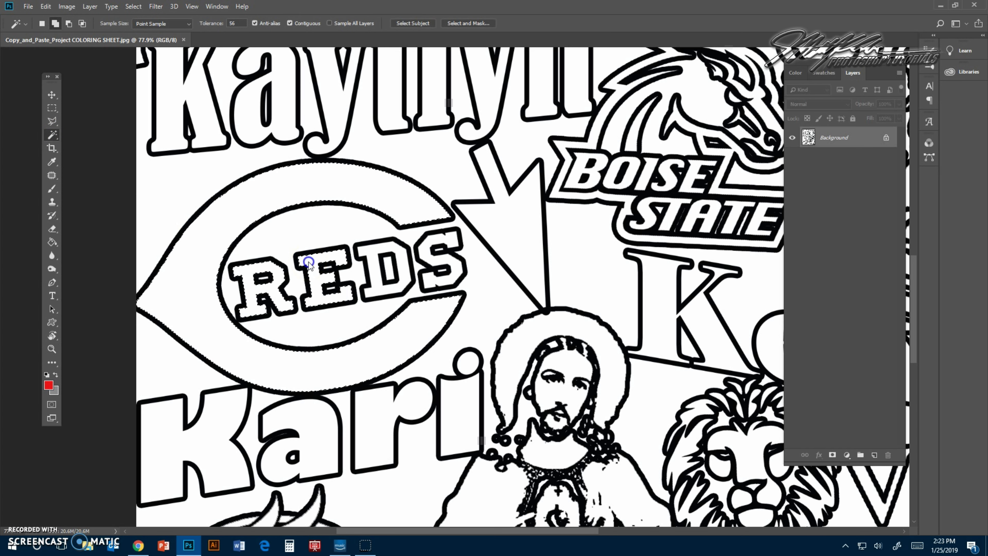
{"action": "left_click", "coordinate": [404, 254]}
{"action": "left_click", "coordinate": [426, 248]}
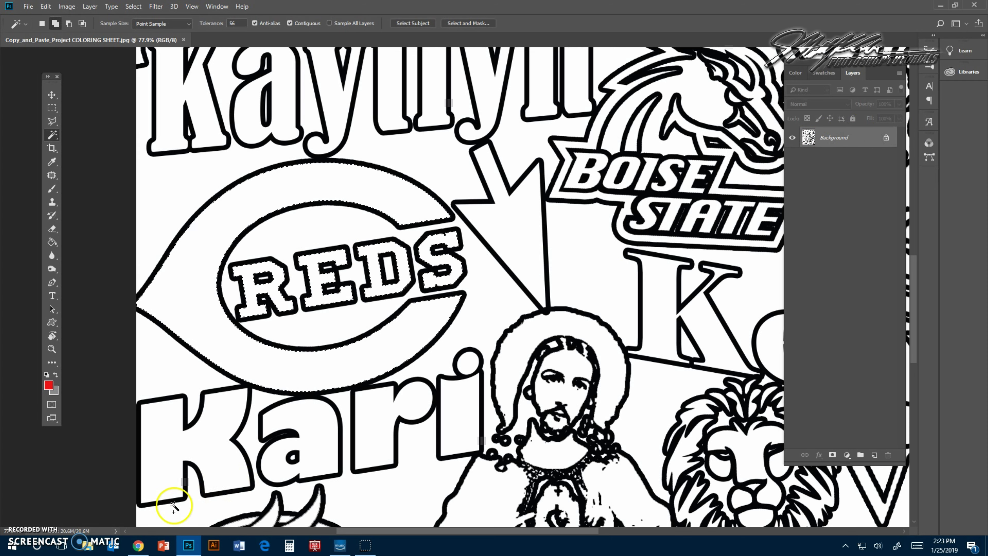
Search Google Images for 'eric davis'
{"action": "left_click", "coordinate": [139, 545]}
{"action": "left_click", "coordinate": [382, 223]}
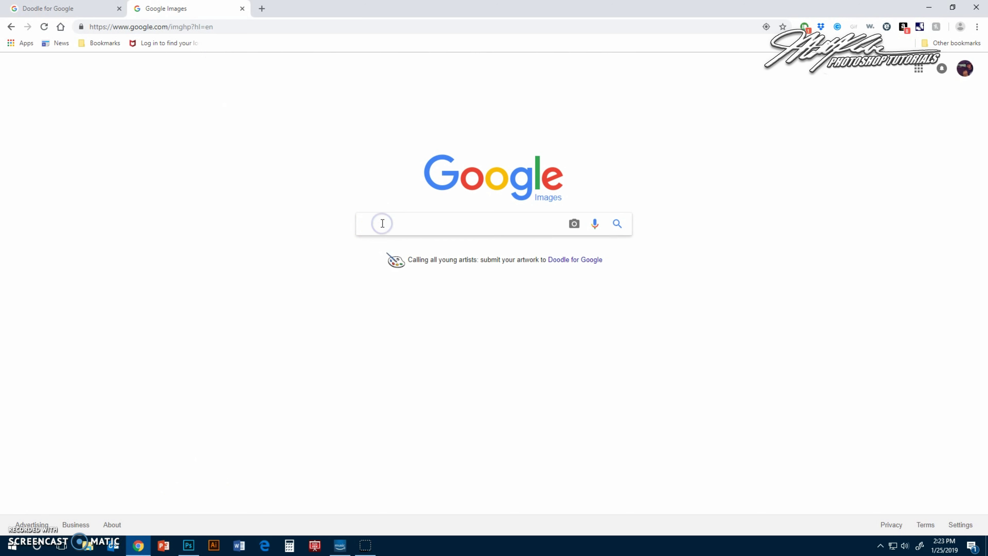
{"action": "type", "text": "er"}
{"action": "type", "text": "ic dav"}
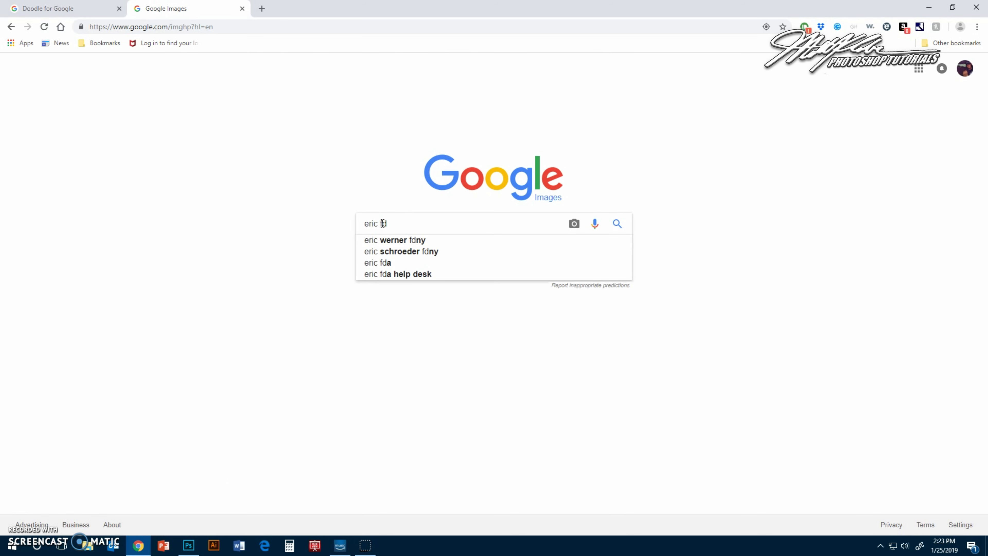
{"action": "type", "text": "is"}
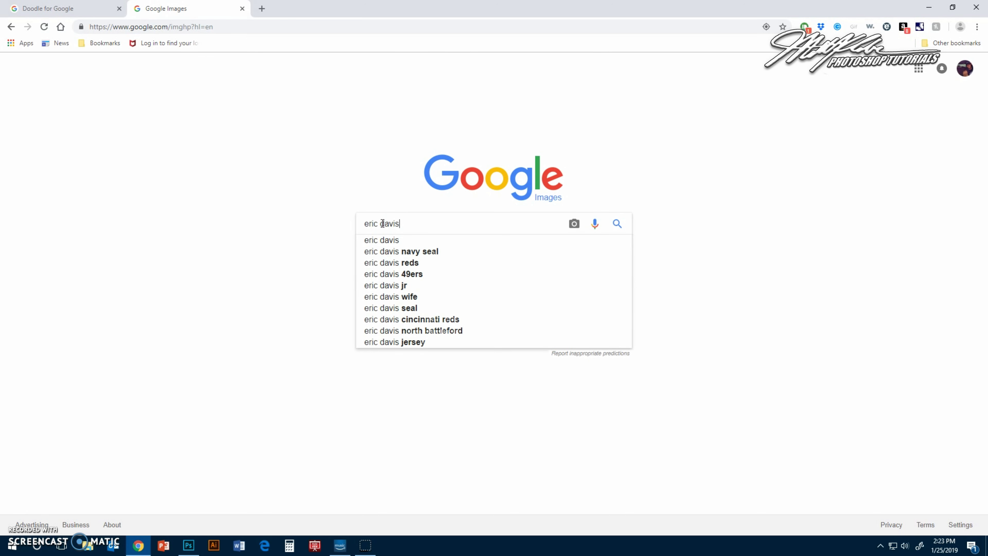
{"action": "key", "text": "Return"}
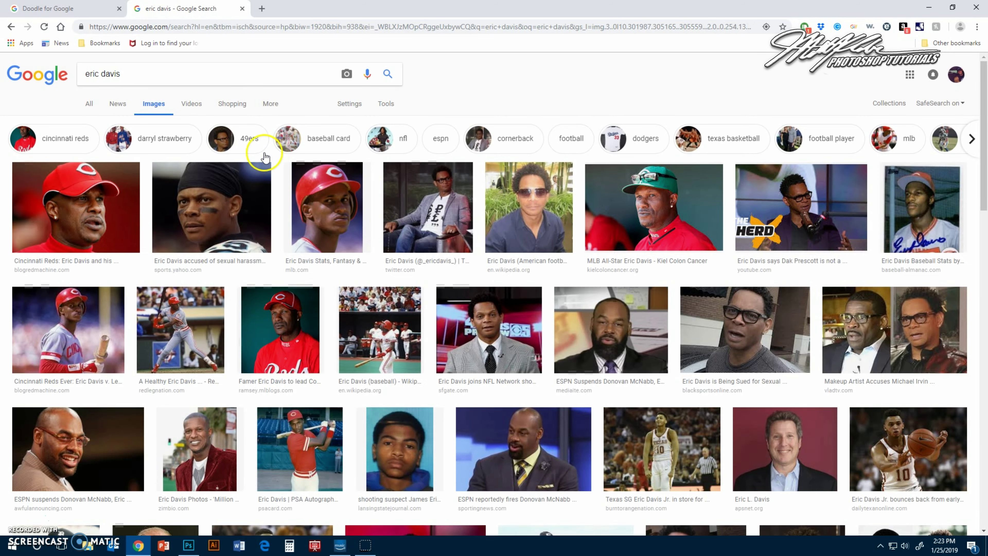
Open the autographed Reds photo result and copy the image to the clipboard
{"action": "left_click", "coordinate": [147, 114]}
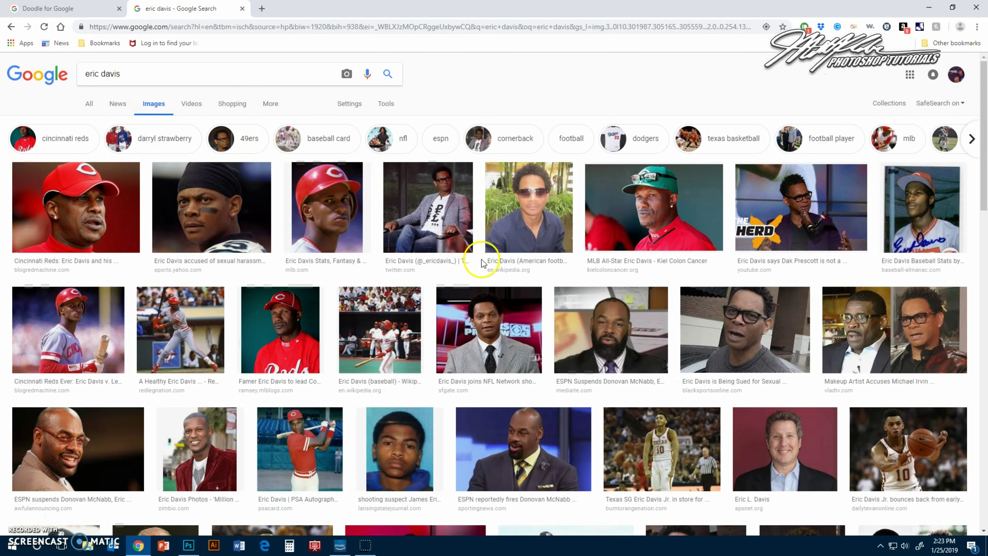
{"action": "scroll", "coordinate": [522, 292], "scroll_direction": "down", "scroll_amount": 1}
{"action": "scroll", "coordinate": [522, 292], "scroll_direction": "down", "scroll_amount": 4}
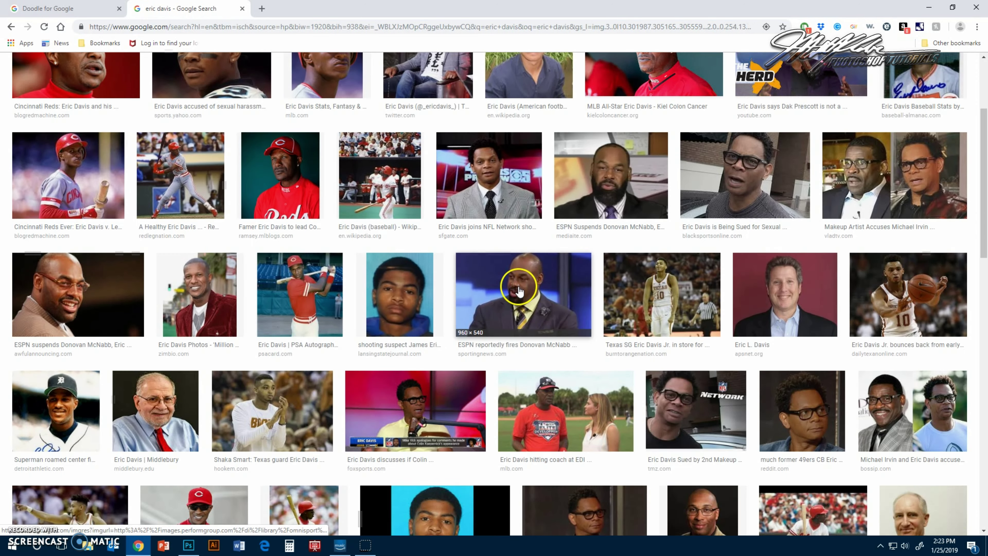
{"action": "scroll", "coordinate": [519, 290], "scroll_direction": "down", "scroll_amount": 5}
{"action": "left_click", "coordinate": [724, 272]}
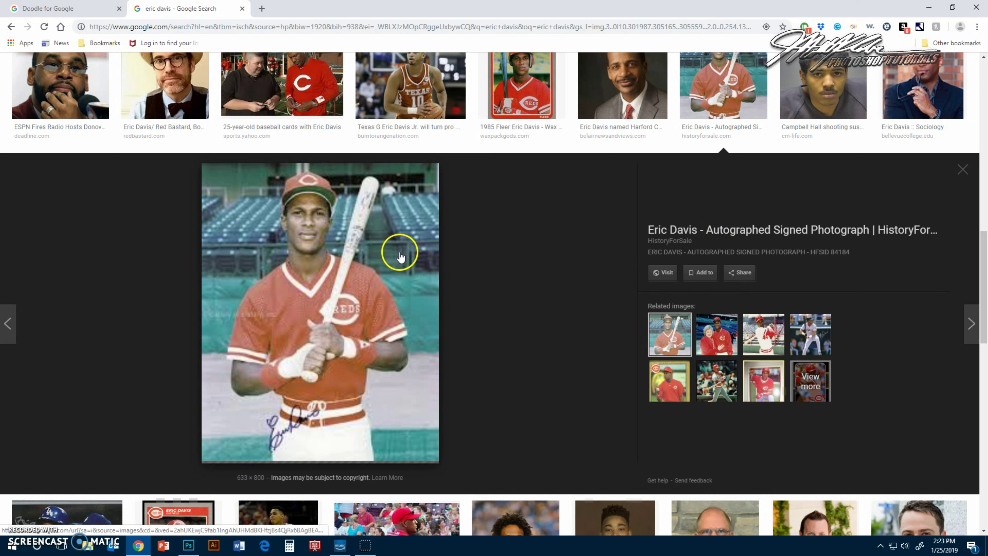
{"action": "right_click", "coordinate": [337, 246]}
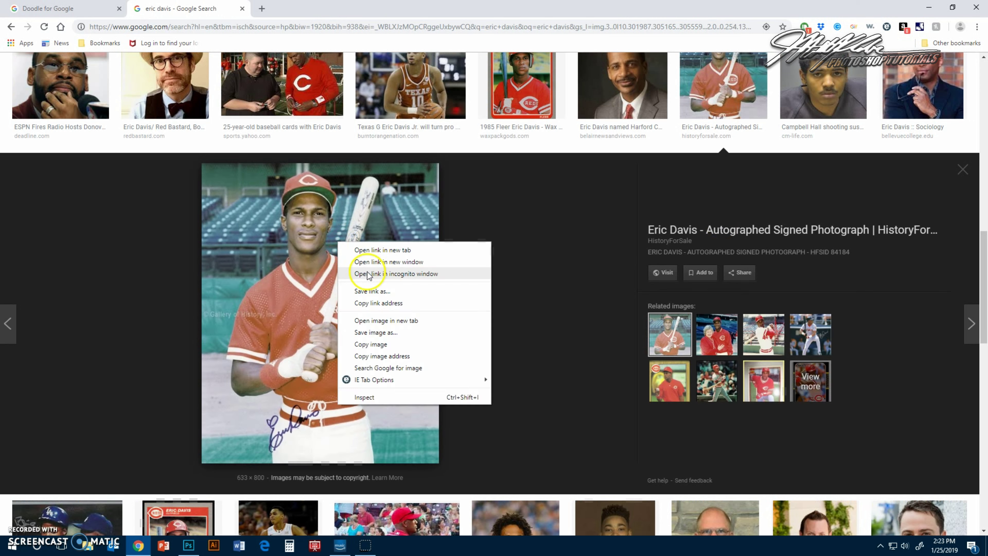
{"action": "left_click", "coordinate": [383, 345]}
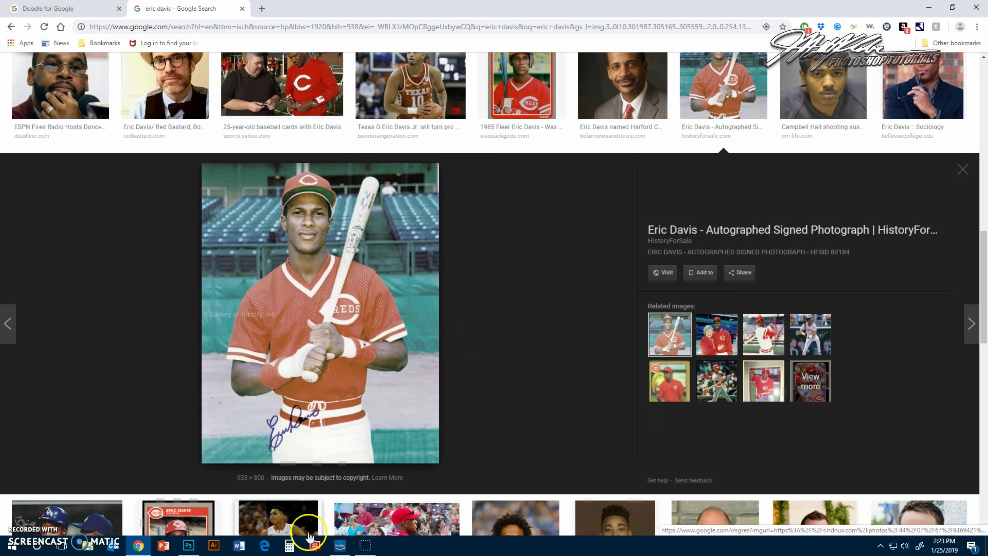
Paste the player photo into the REDS logo selection with Paste Into, creating Layer 1
{"action": "left_click", "coordinate": [197, 547]}
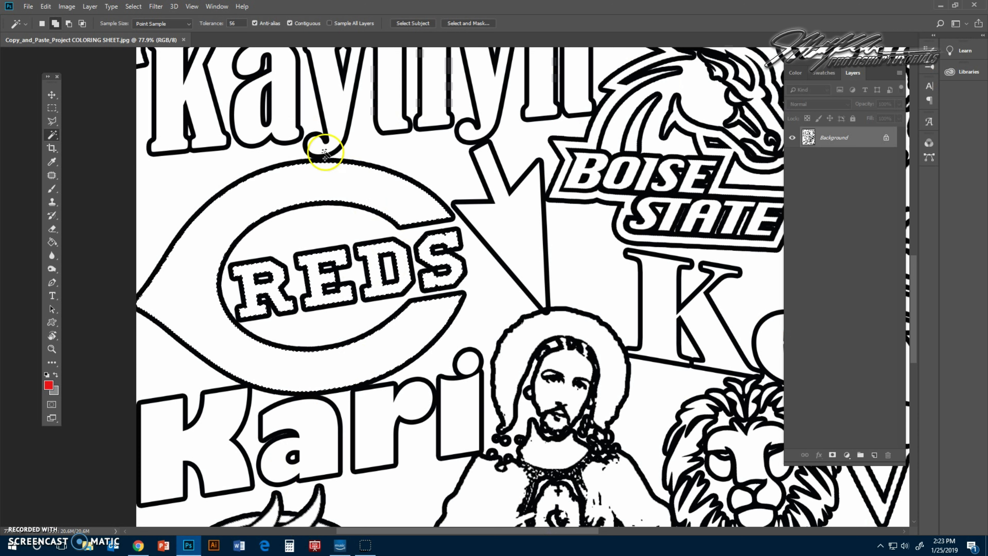
{"action": "left_click", "coordinate": [45, 6]}
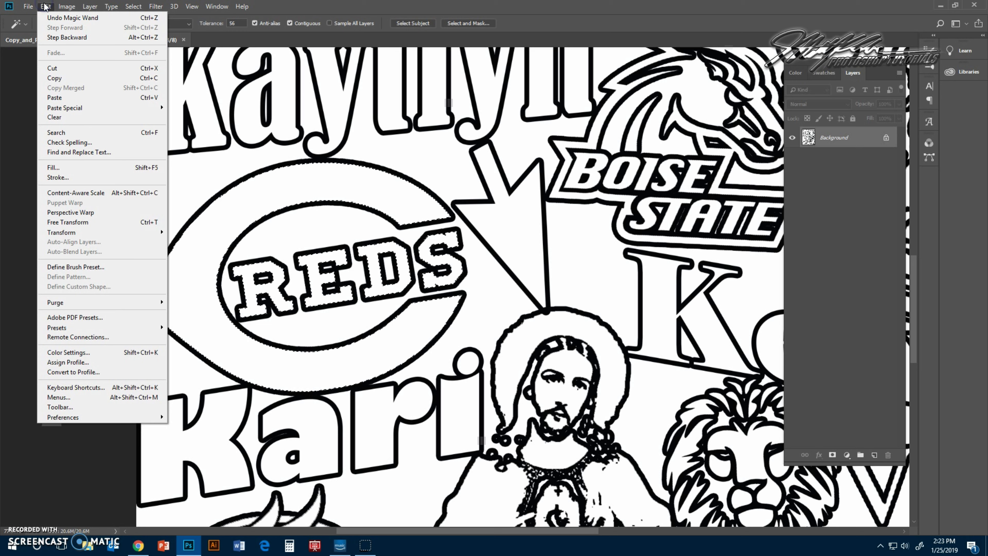
{"action": "mouse_move", "coordinate": [64, 108]}
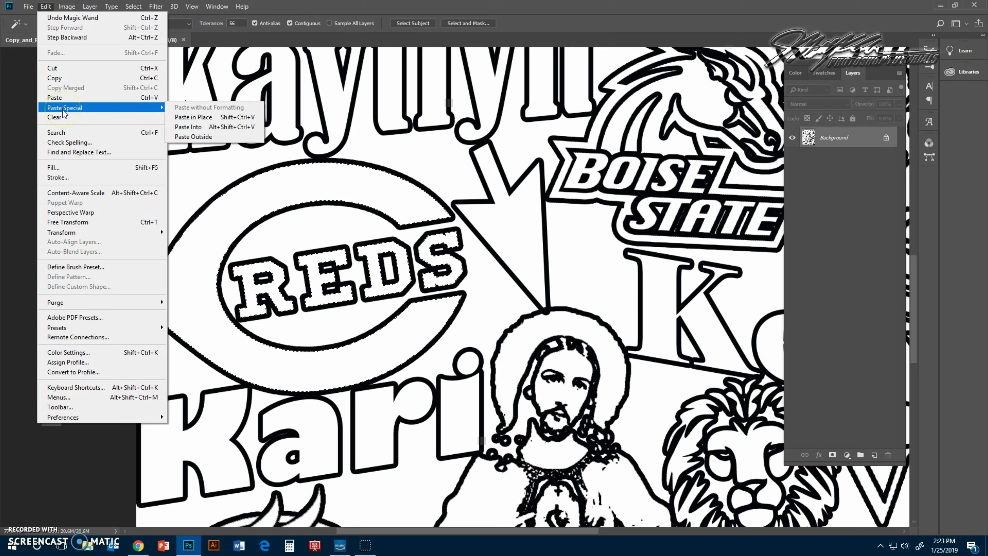
{"action": "left_click", "coordinate": [209, 128]}
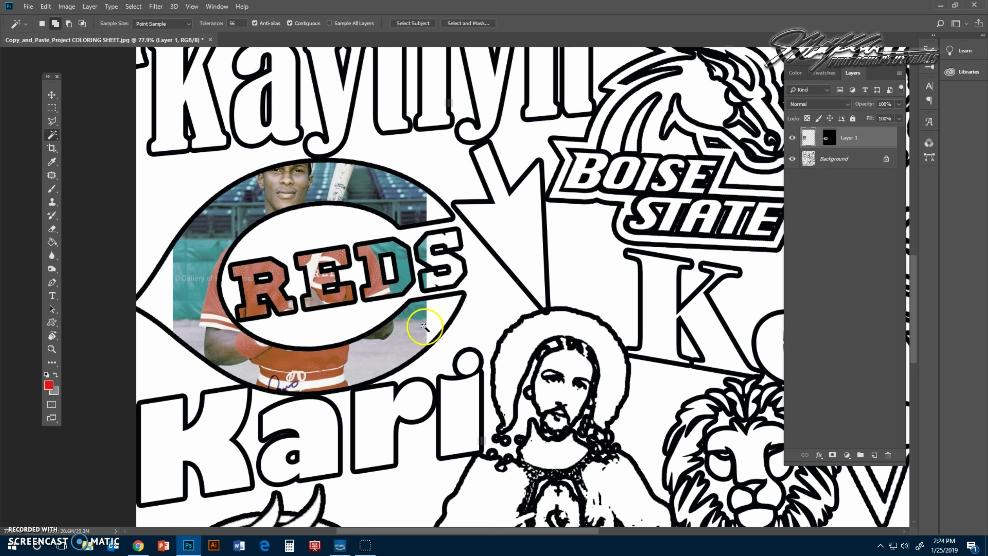
Free Transform the photo to about 130% and move it down so the face shows in the C ring
{"action": "left_click", "coordinate": [49, 8]}
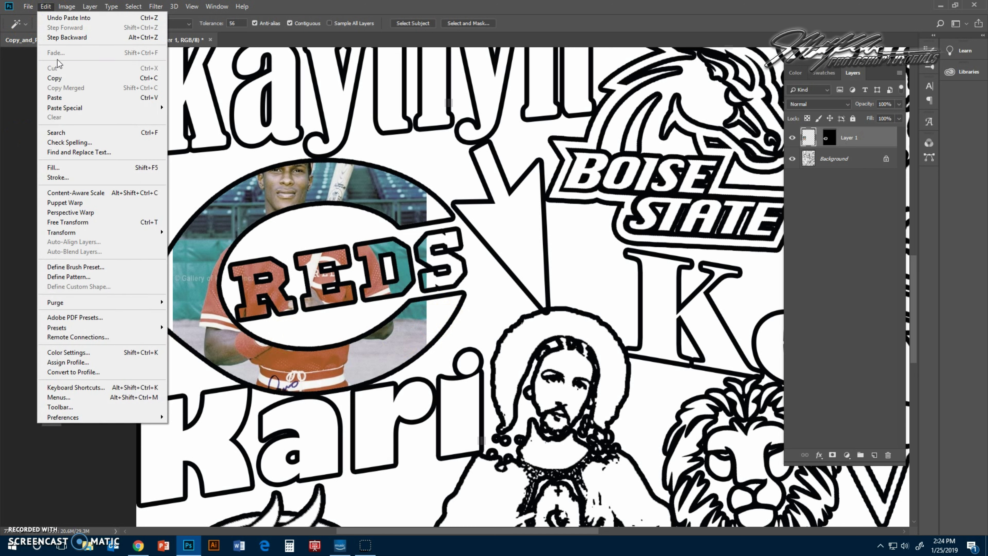
{"action": "left_click", "coordinate": [92, 225]}
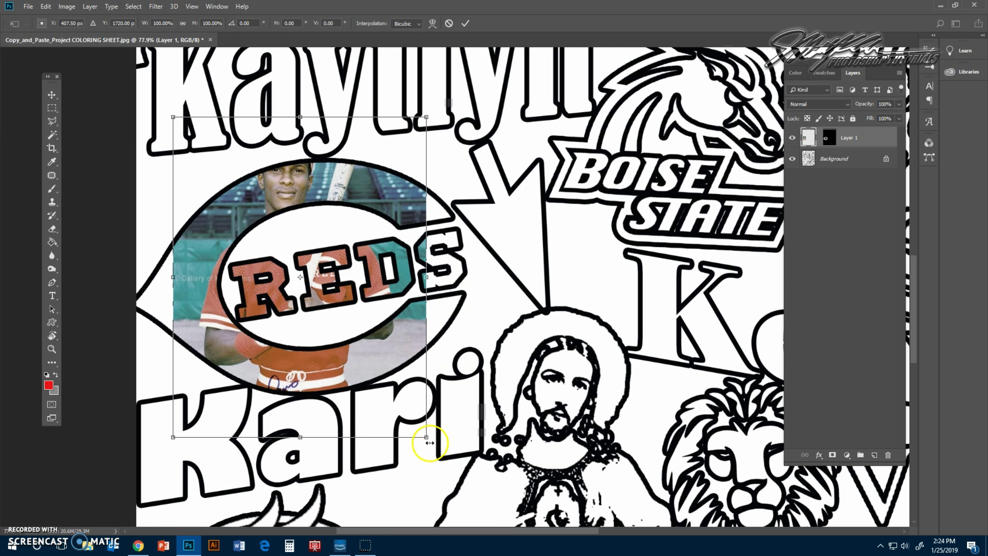
{"action": "left_click_drag", "start_coordinate": [427, 435], "coordinate": [465, 485]}
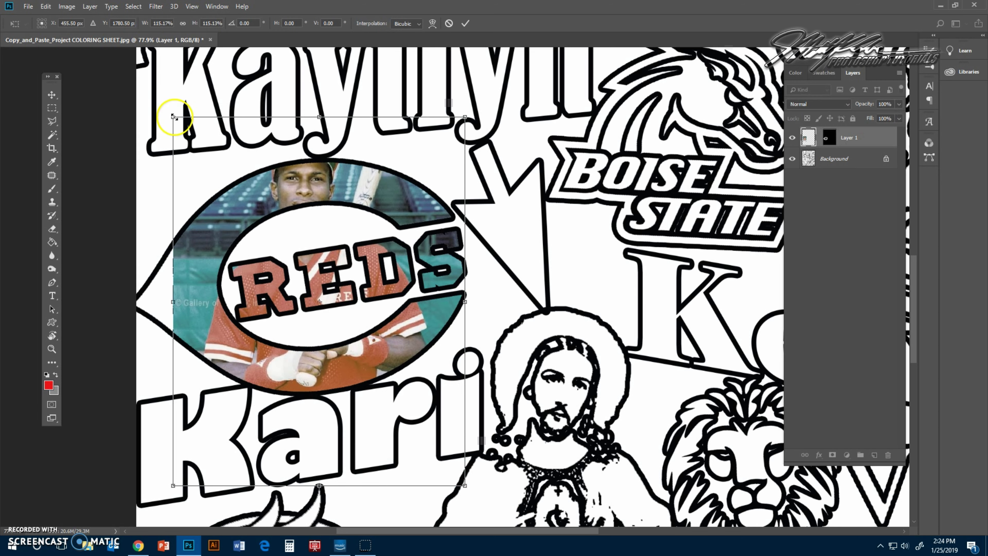
{"action": "left_click_drag", "start_coordinate": [174, 117], "coordinate": [134, 74]}
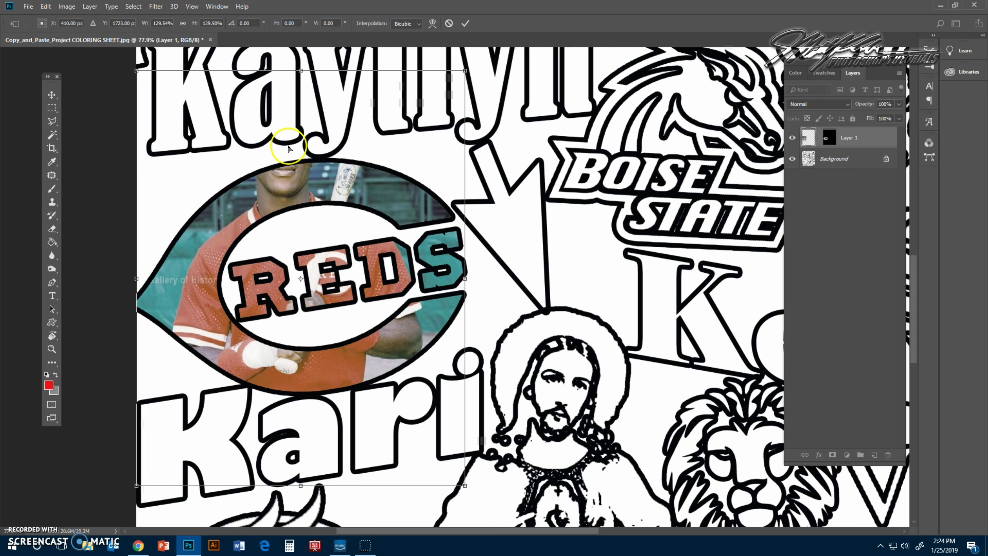
{"action": "left_click_drag", "start_coordinate": [333, 181], "coordinate": [331, 217]}
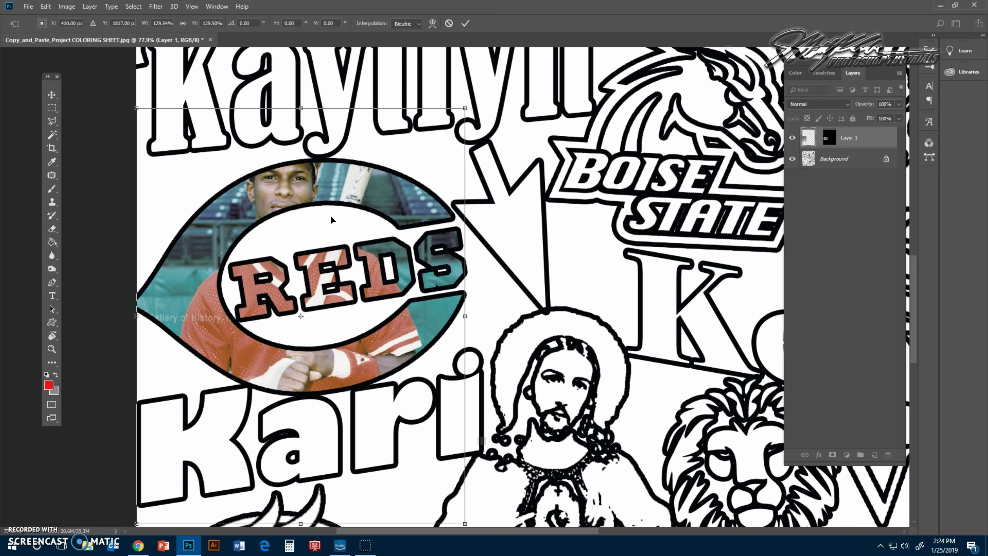
{"action": "key", "text": "Return"}
{"action": "key", "text": "w"}
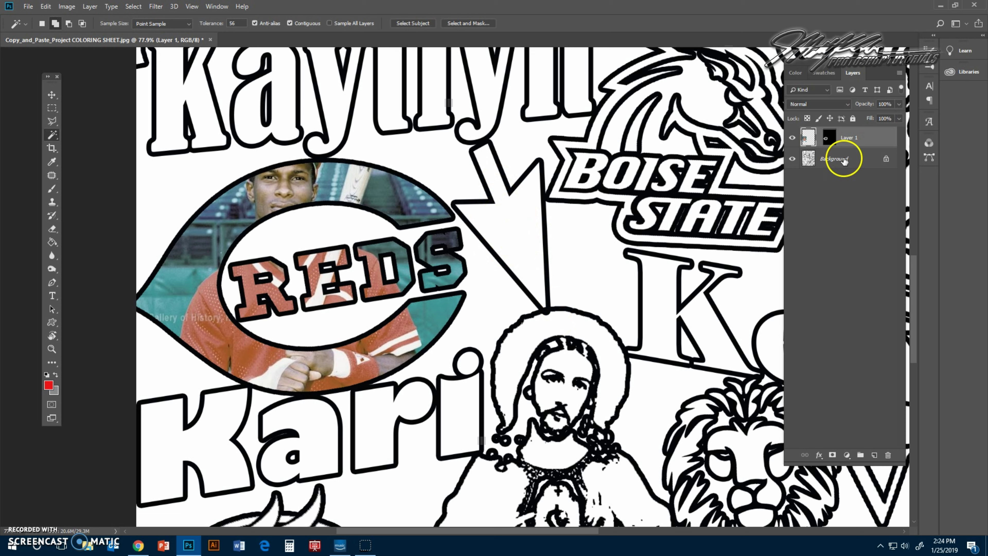
Deselect, make the Background layer active, and pan over to the Boise State logo
{"action": "left_click", "coordinate": [521, 215]}
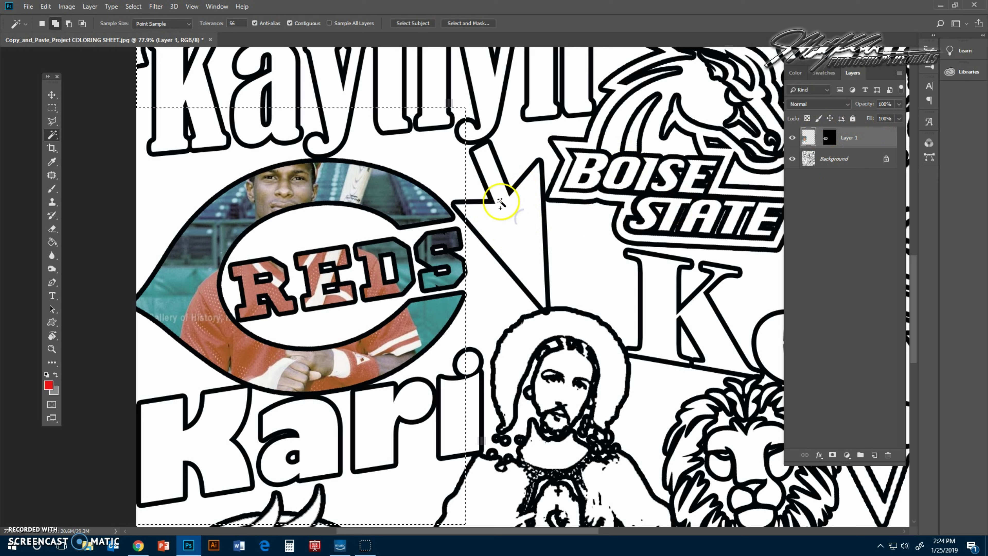
{"action": "left_click", "coordinate": [133, 7]}
{"action": "left_click", "coordinate": [140, 27]}
{"action": "left_click", "coordinate": [842, 158]}
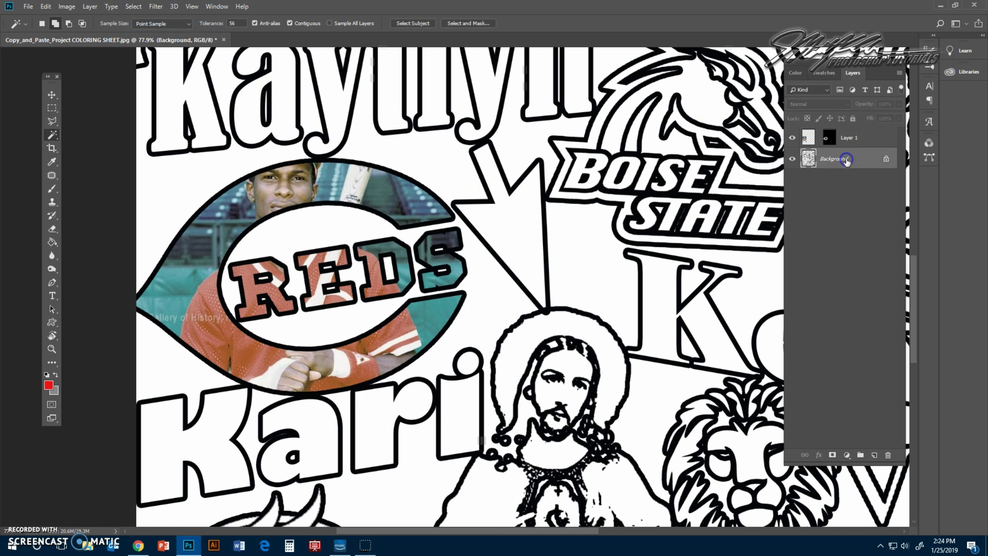
{"action": "left_click", "coordinate": [491, 219]}
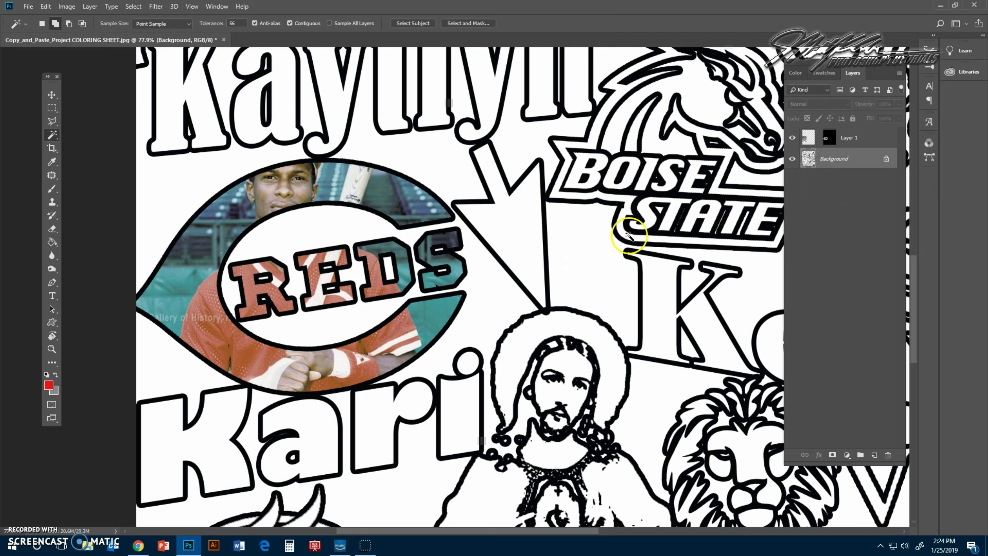
{"action": "left_click_drag", "start_coordinate": [626, 233], "coordinate": [399, 238]}
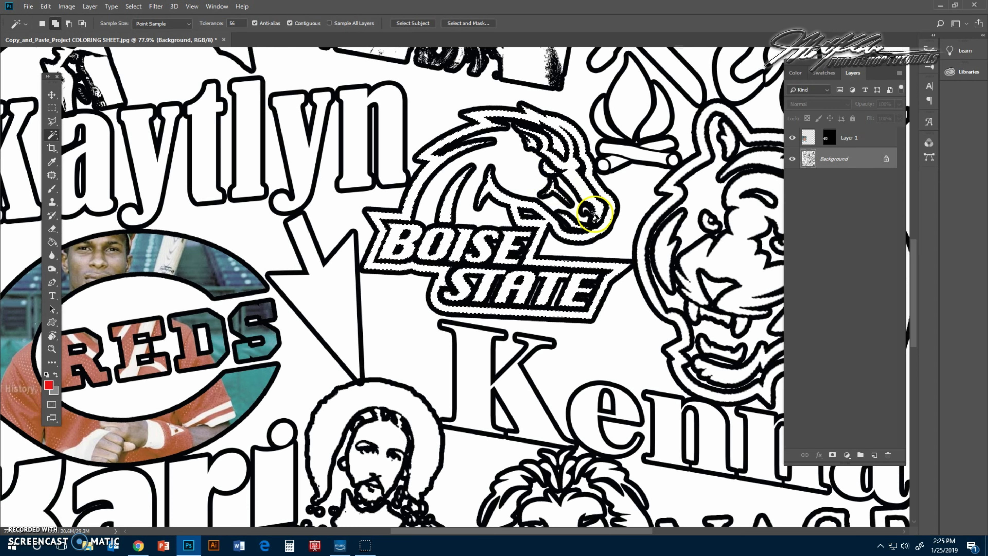
{"action": "left_click", "coordinate": [51, 348]}
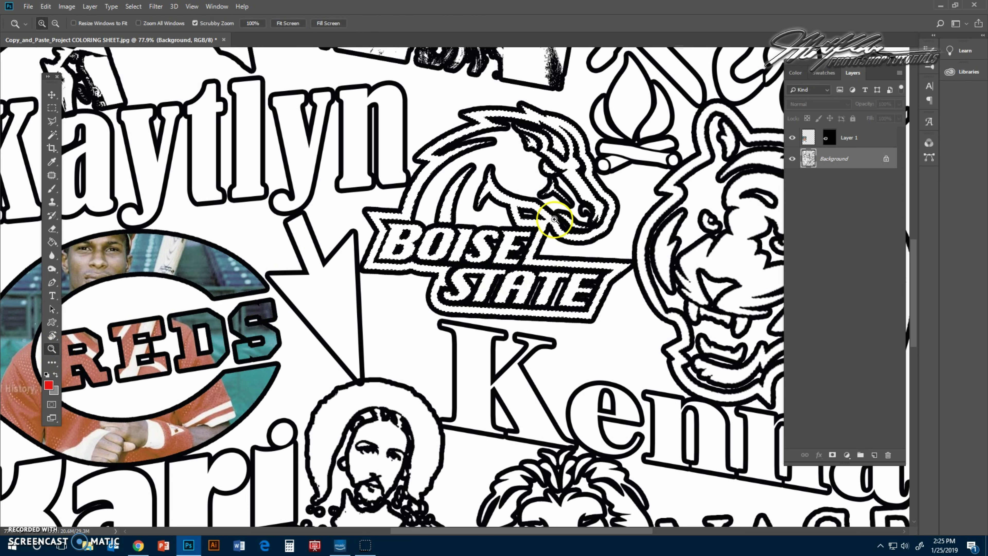
{"action": "left_click", "coordinate": [139, 546]}
Search Google Images for 'boise state football' and open the team-running-onto-the-field photo large
{"action": "type", "text": "b"}
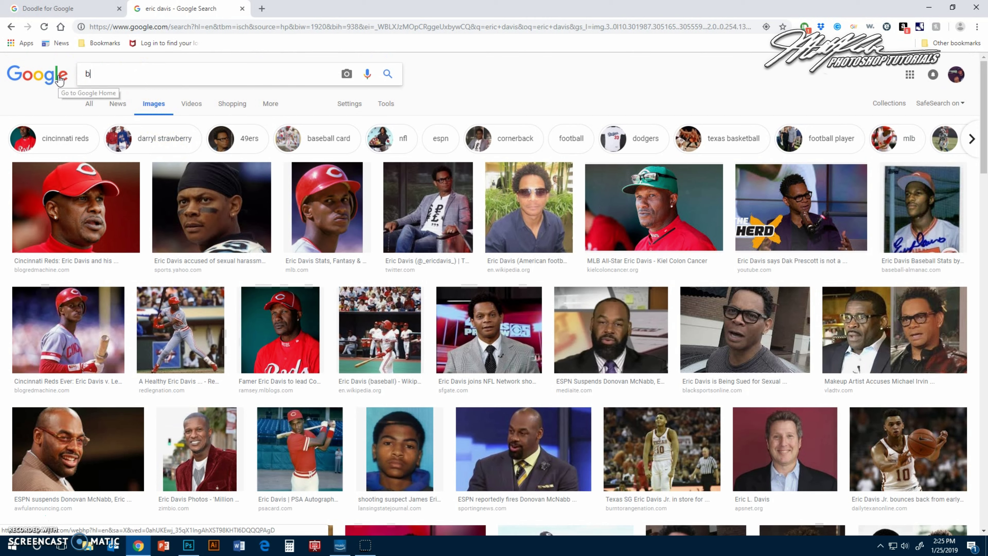
{"action": "type", "text": "oise state fg"}
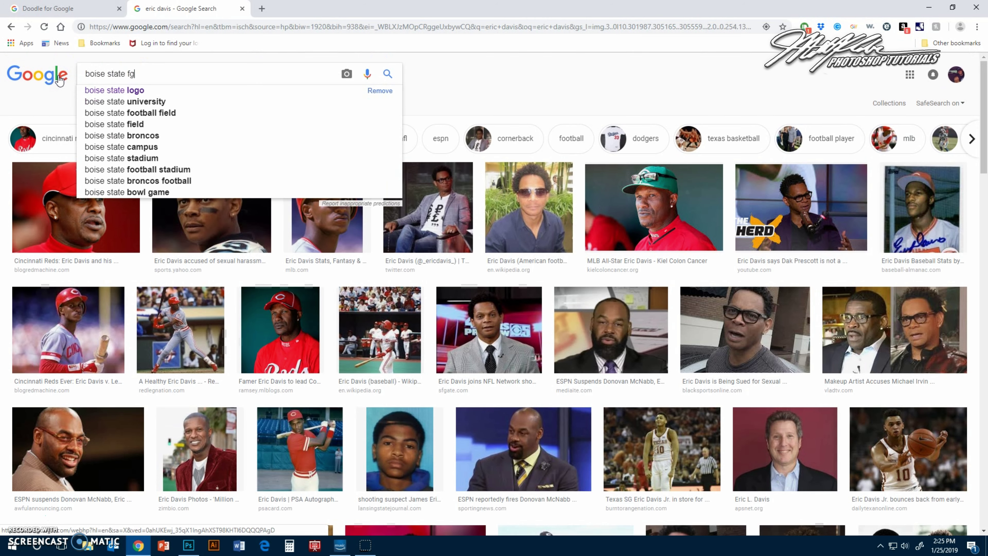
{"action": "key", "text": "BackSpace"}
{"action": "type", "text": "ootball"}
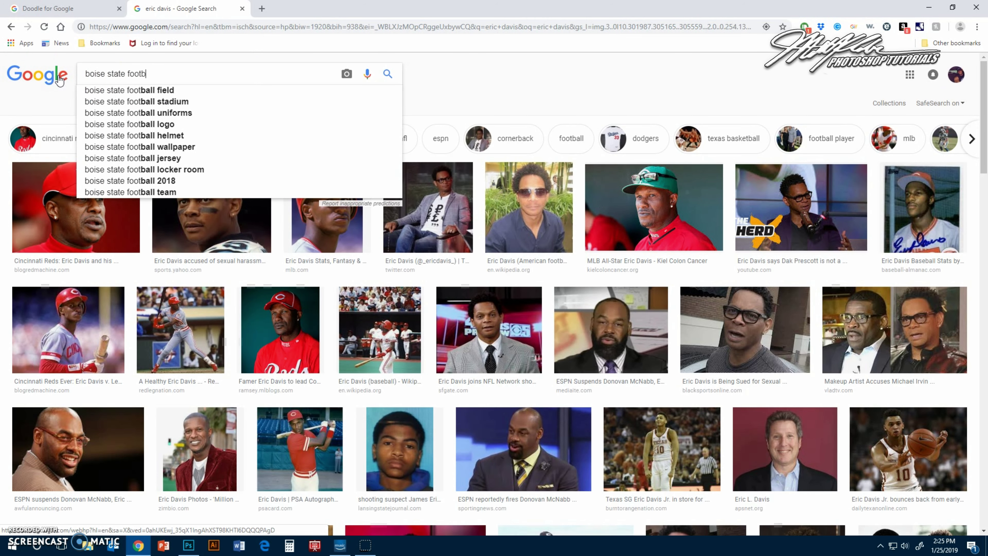
{"action": "key", "text": "Return"}
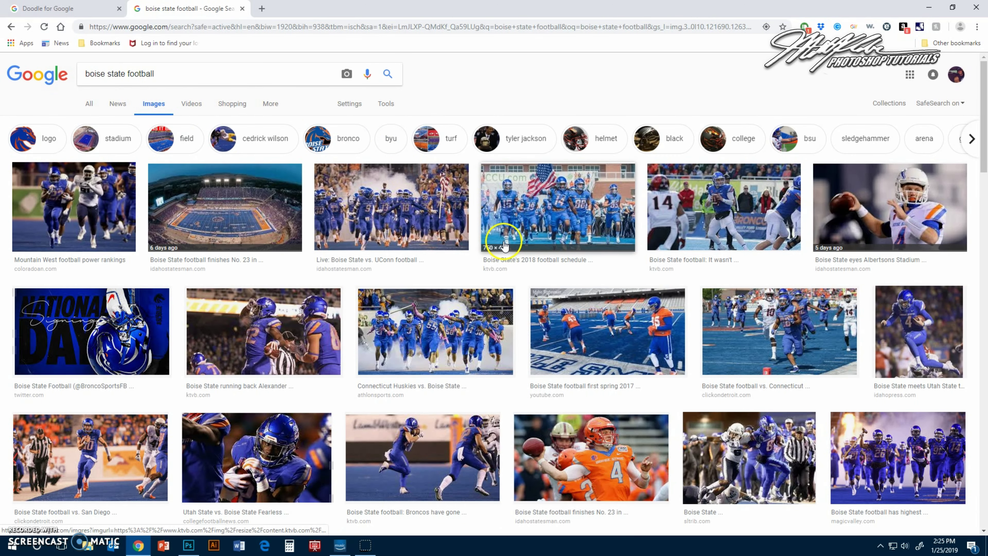
{"action": "left_click", "coordinate": [444, 231]}
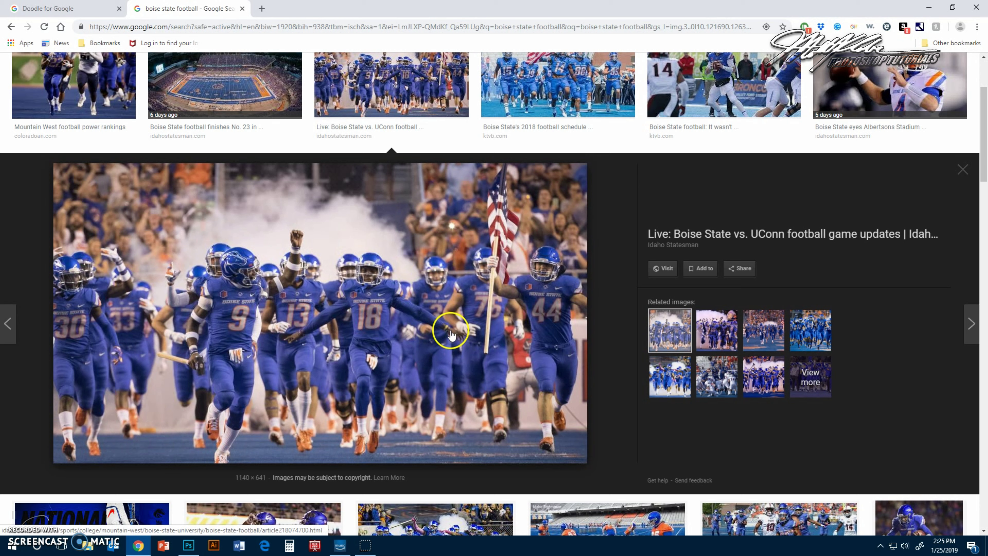
{"action": "right_click", "coordinate": [345, 277]}
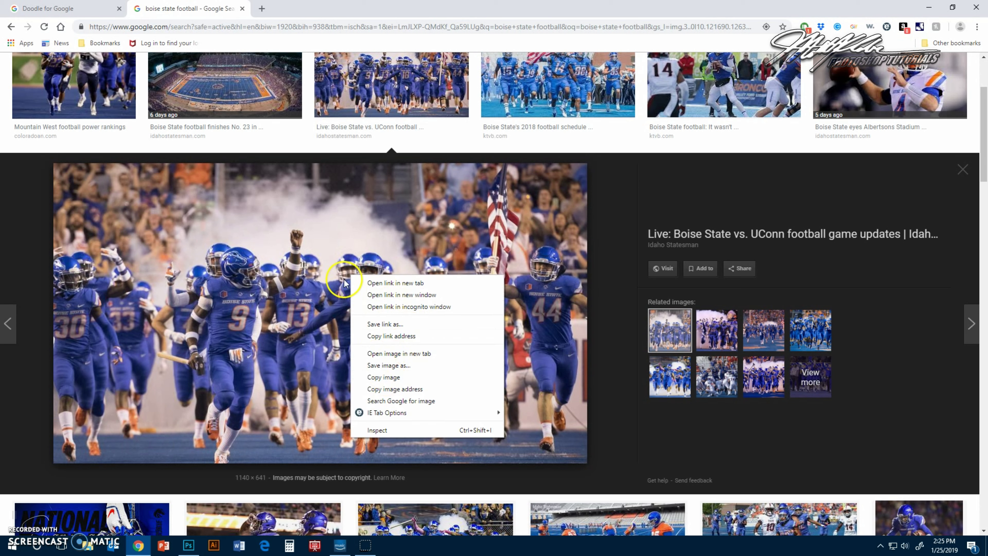
Copy the team photo and Paste Into the Boise State logo selection as Layer 2
{"action": "left_click", "coordinate": [374, 377]}
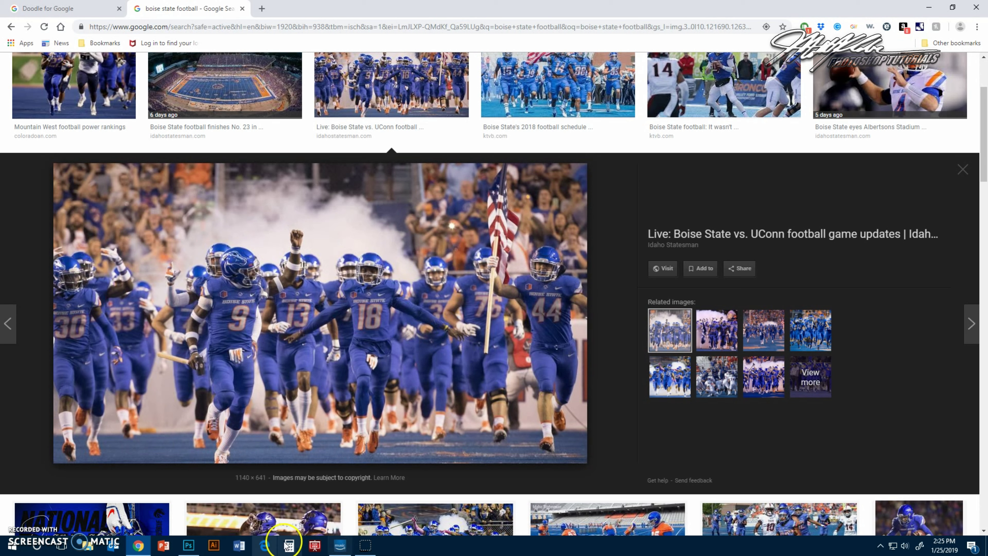
{"action": "left_click", "coordinate": [188, 545]}
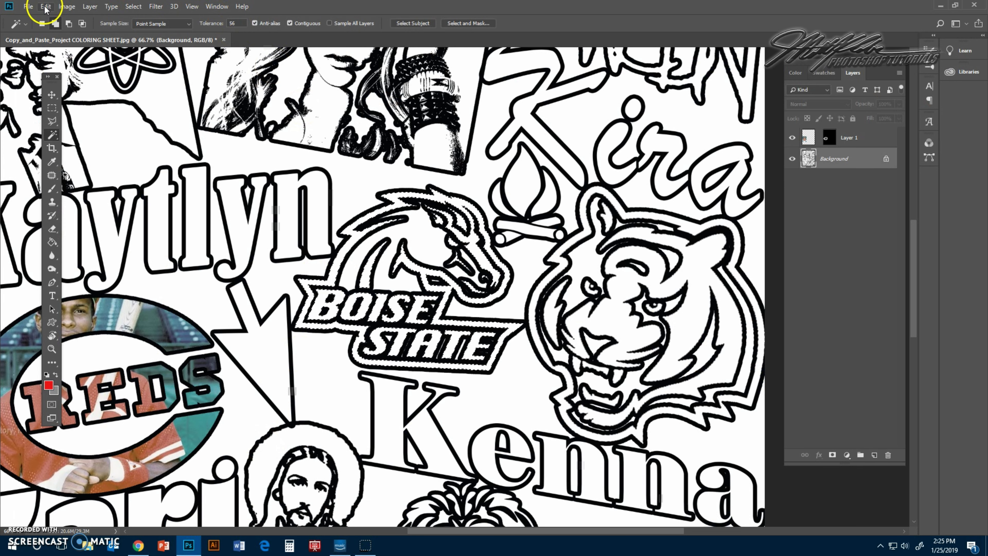
{"action": "left_click", "coordinate": [46, 7]}
{"action": "mouse_move", "coordinate": [98, 107]}
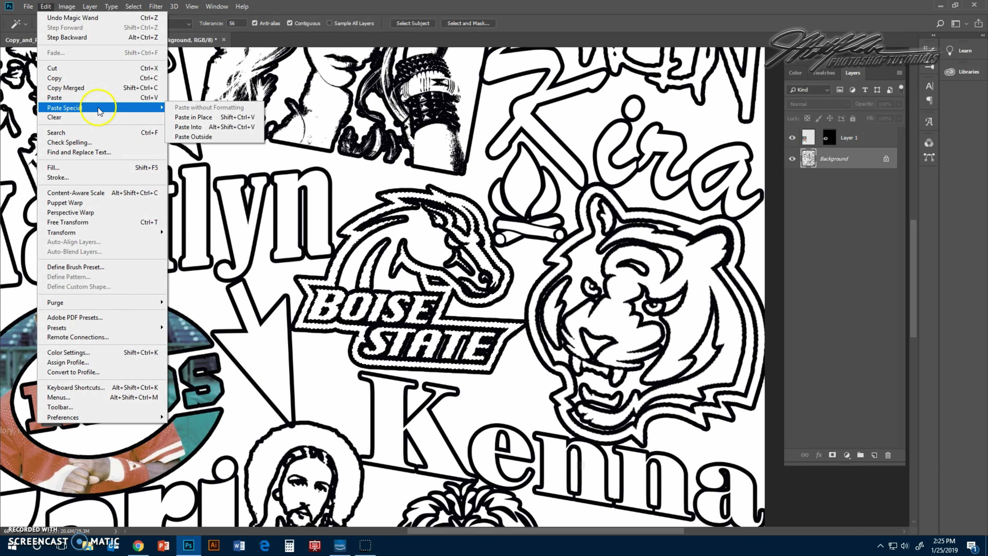
{"action": "left_click", "coordinate": [204, 127]}
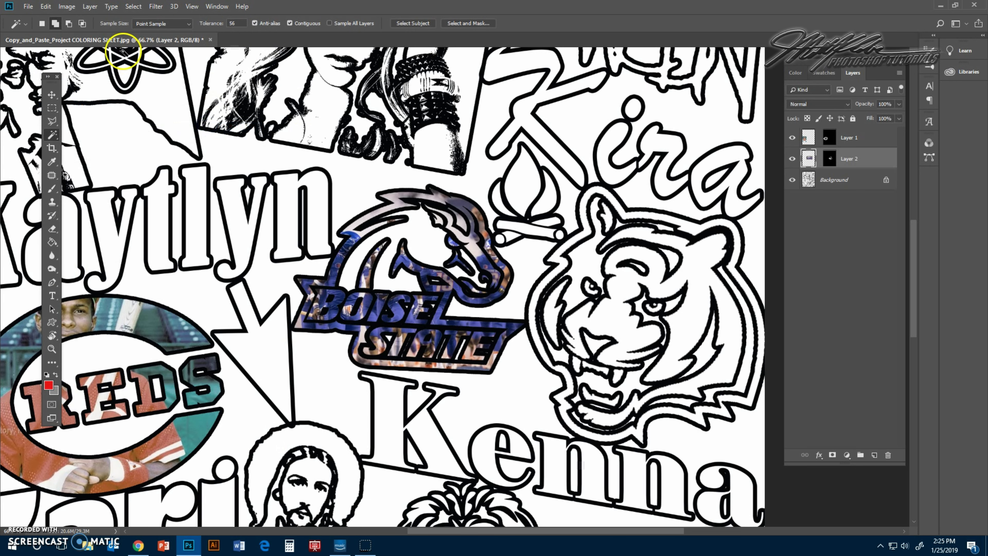
Free Transform the team photo to about 92%, rotate it about 10°, and reposition it
{"action": "left_click", "coordinate": [47, 8]}
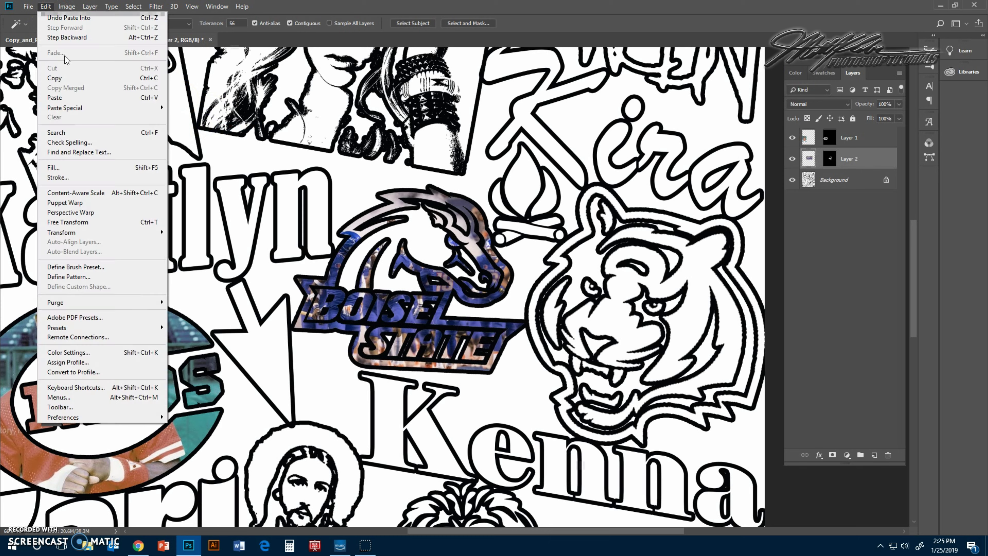
{"action": "left_click", "coordinate": [79, 222]}
{"action": "left_click_drag", "start_coordinate": [603, 168], "coordinate": [574, 179]}
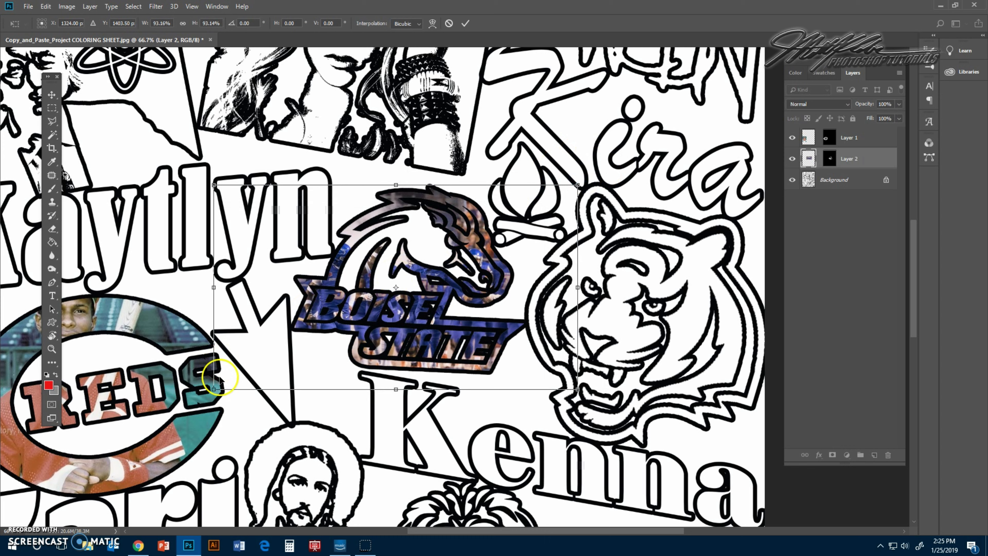
{"action": "left_click_drag", "start_coordinate": [213, 389], "coordinate": [229, 380]}
{"action": "left_click", "coordinate": [405, 284]}
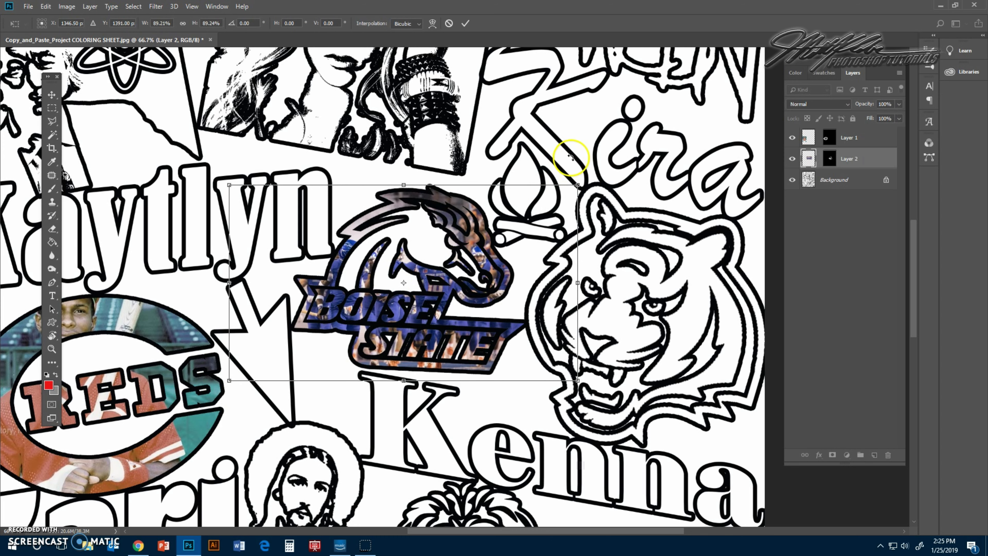
{"action": "left_click_drag", "start_coordinate": [573, 158], "coordinate": [604, 183]}
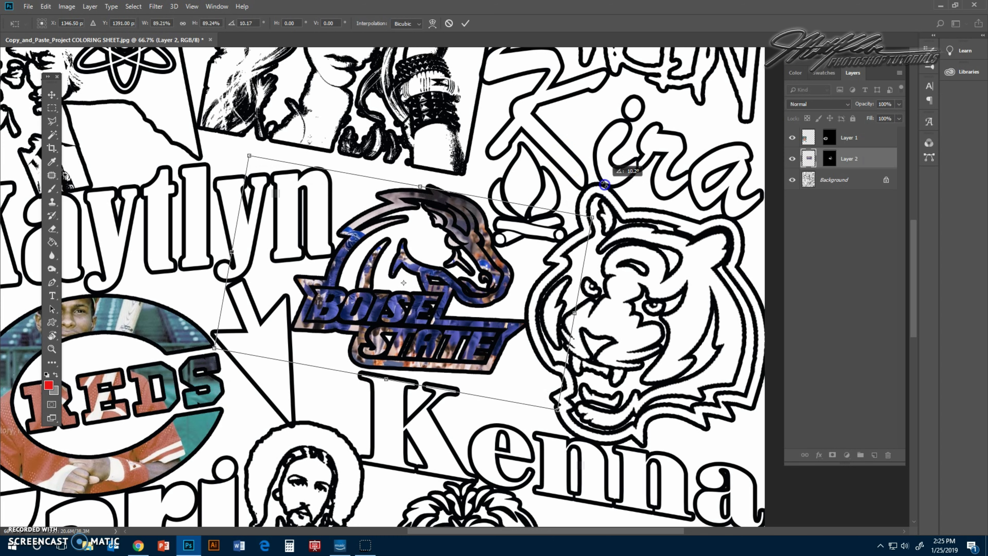
{"action": "left_click_drag", "start_coordinate": [249, 156], "coordinate": [244, 143]}
{"action": "mouse_move", "coordinate": [353, 217]}
{"action": "left_mouse_down"}
{"action": "mouse_move", "coordinate": [371, 208]}
{"action": "mouse_move", "coordinate": [348, 200]}
{"action": "left_mouse_up"}
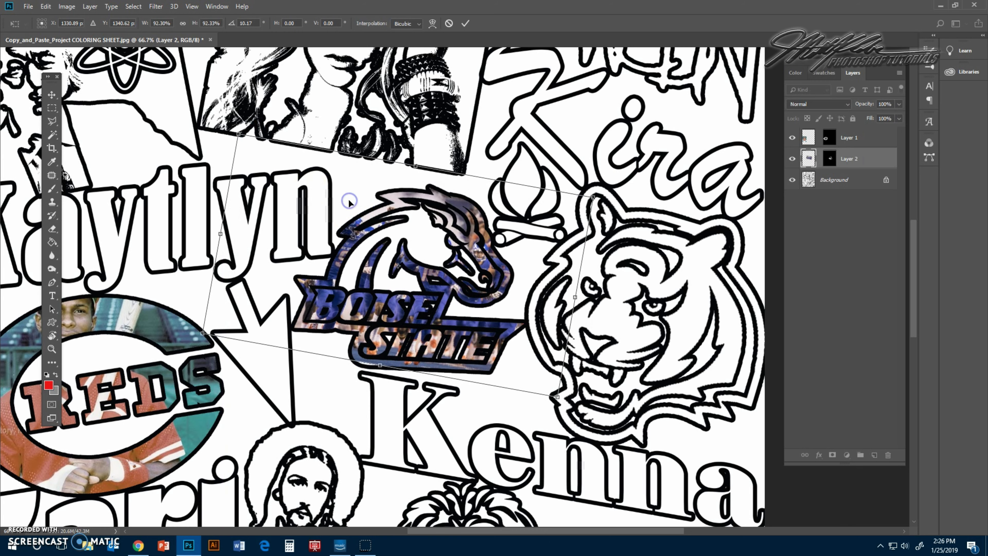
{"action": "key", "text": "Return"}
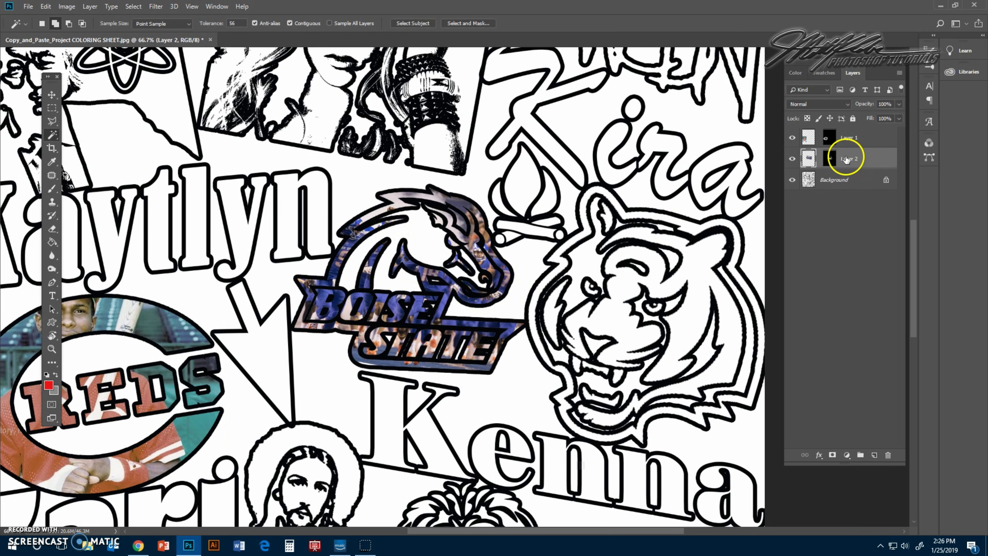
Delete the pasted football photo so the Boise State logo is plain outlines again
{"action": "key", "text": "Delete"}
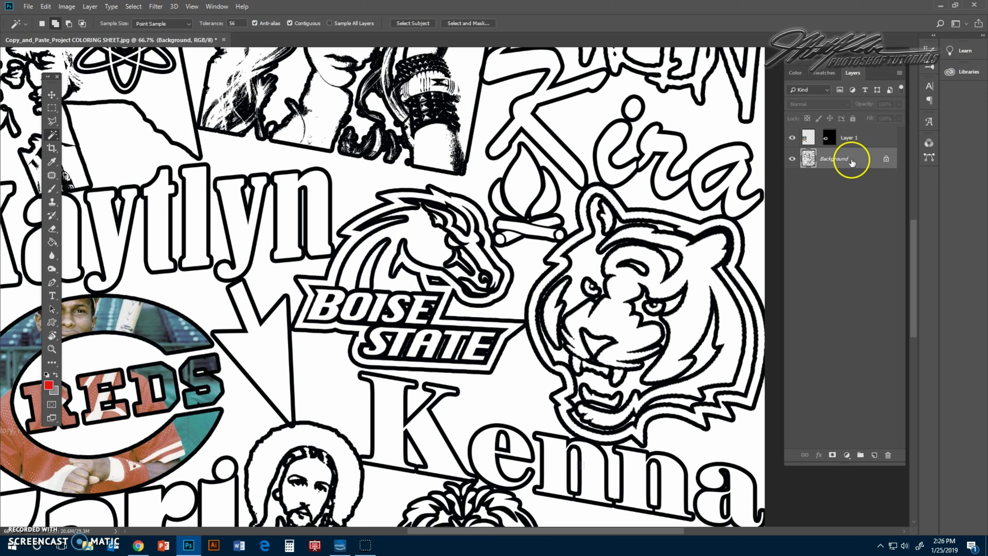
{"action": "key", "text": "ctrl+z"}
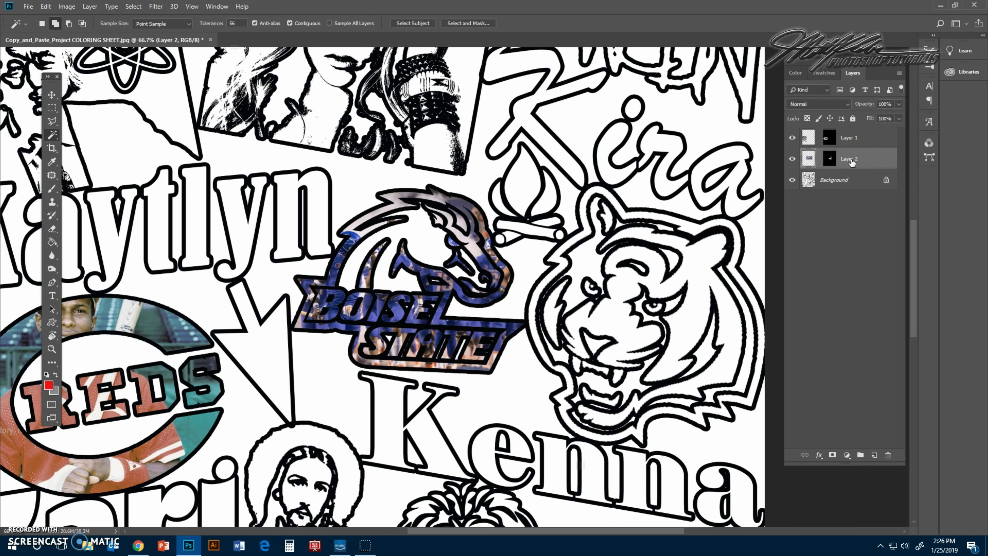
{"action": "key", "text": "Delete"}
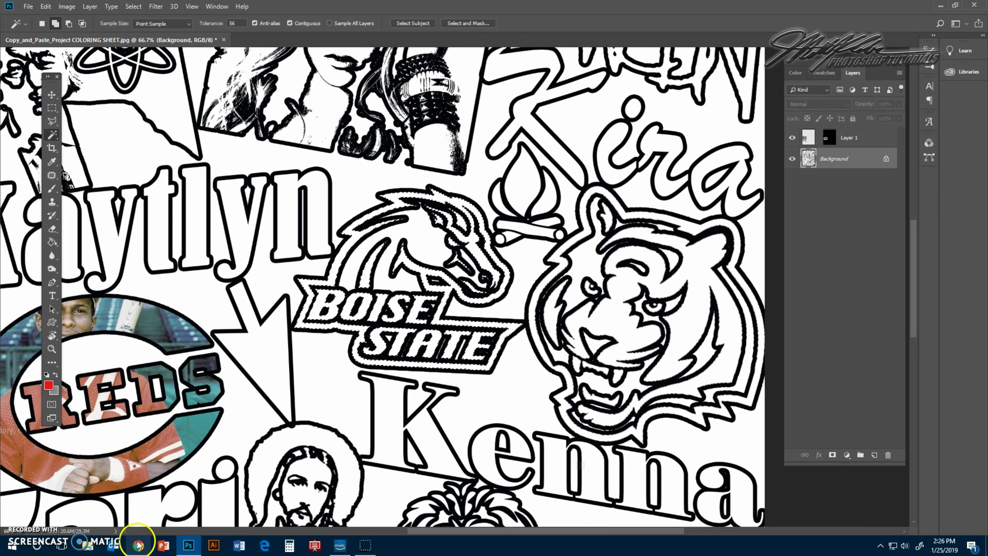
Zoom to about 447% and centre the BOISE STATE lettering in the view
{"action": "left_click", "coordinate": [138, 545]}
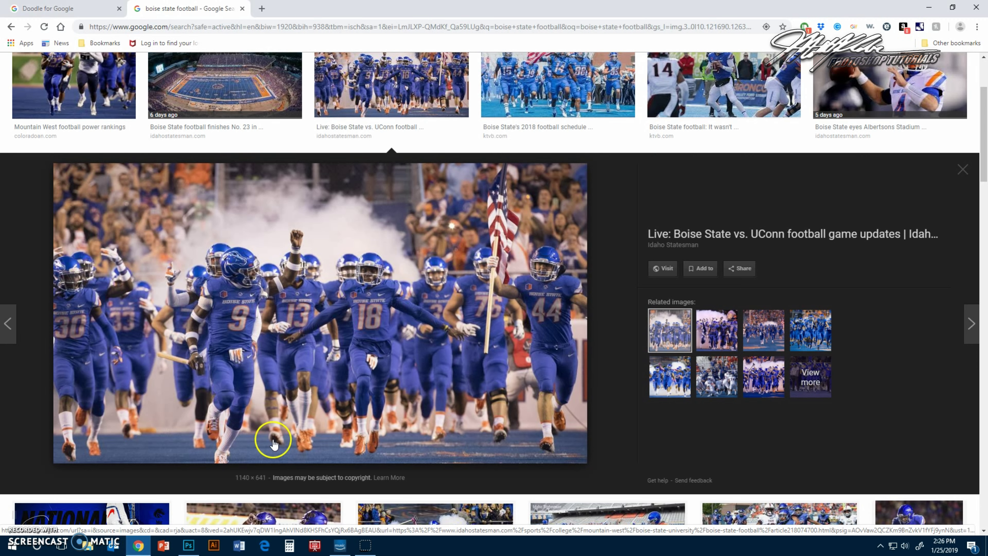
{"action": "left_click", "coordinate": [188, 545]}
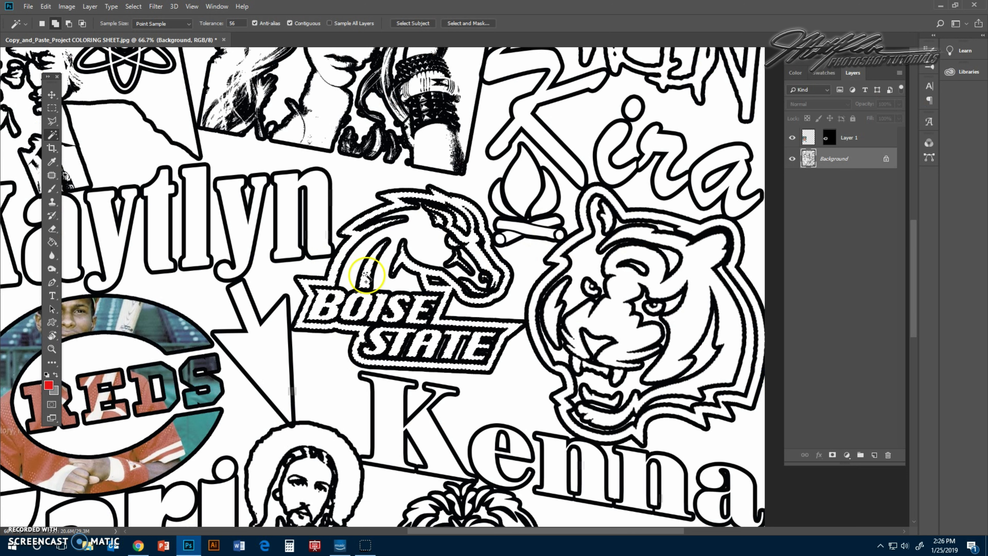
{"action": "scroll", "coordinate": [453, 257], "scroll_direction": "up", "scroll_amount": 6}
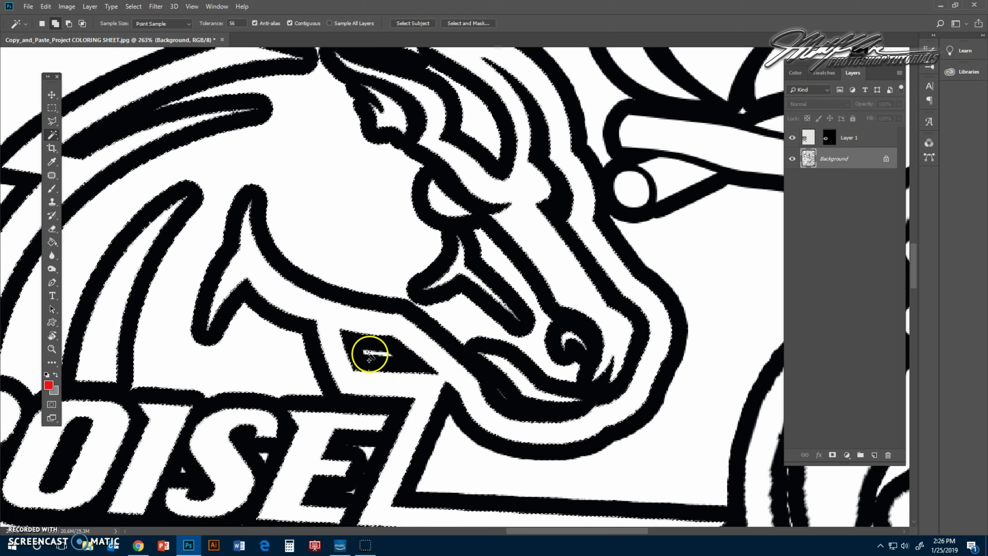
{"action": "scroll", "coordinate": [346, 289], "scroll_direction": "left", "scroll_amount": 3}
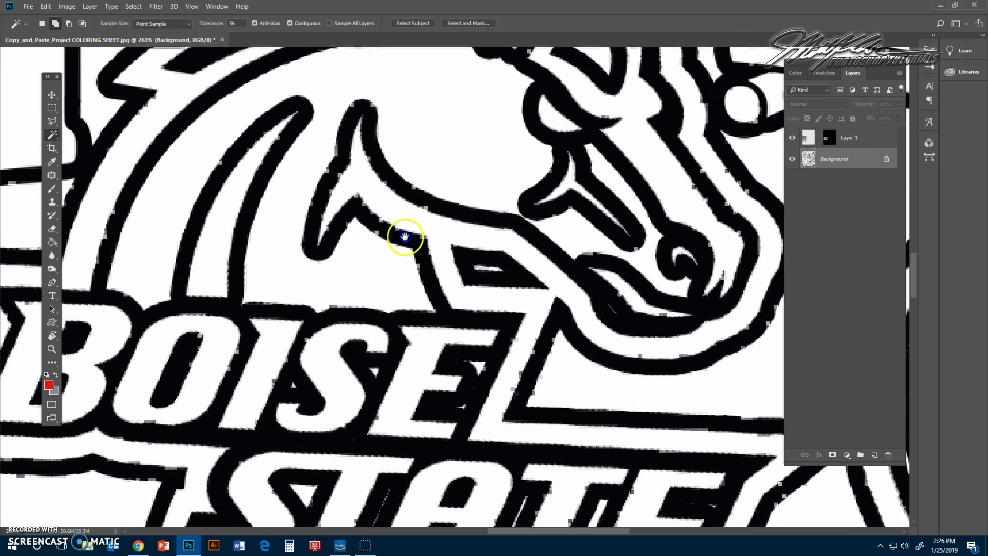
{"action": "scroll", "coordinate": [404, 231], "scroll_direction": "down", "scroll_amount": 3}
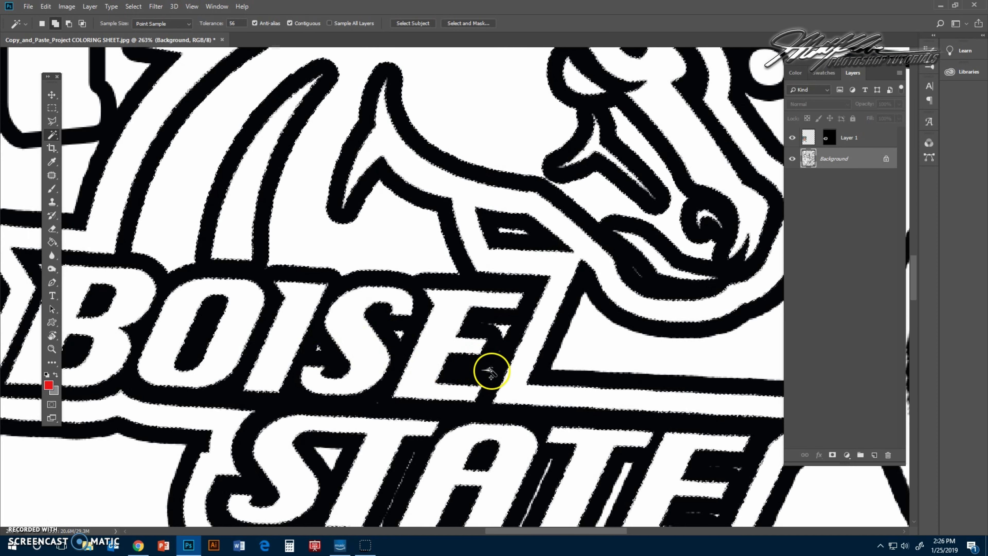
{"action": "left_click_drag", "start_coordinate": [379, 316], "coordinate": [466, 301]}
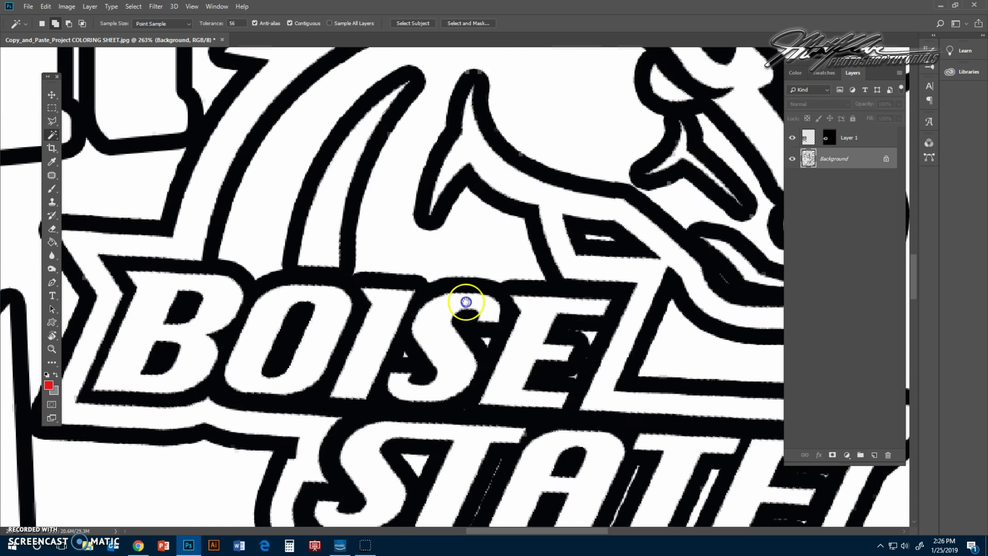
{"action": "scroll", "coordinate": [465, 301], "scroll_direction": "up", "scroll_amount": 5}
Trace the two thin white slivers in STATE with the Polygonal Lasso, adding them to the selection
{"action": "left_click", "coordinate": [51, 121]}
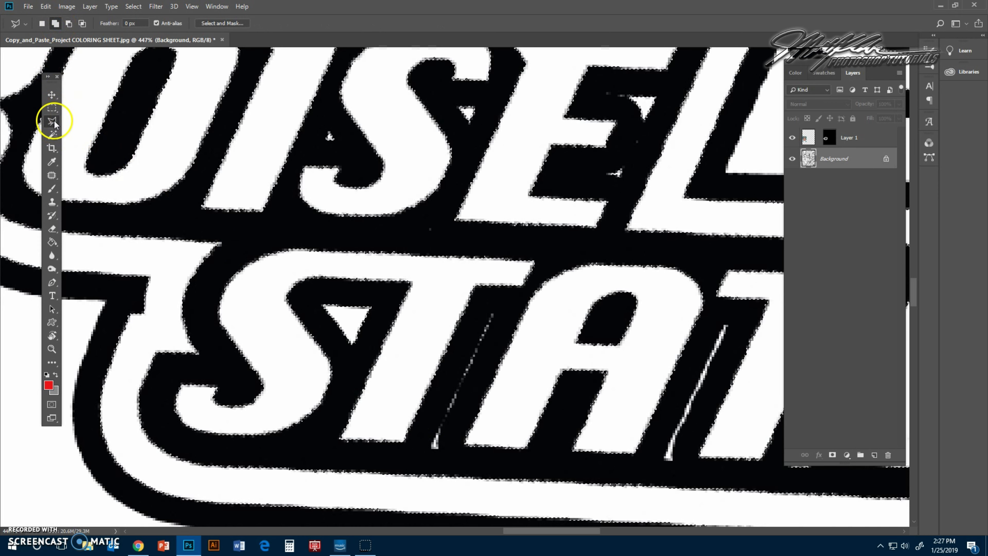
{"action": "left_click", "coordinate": [86, 132]}
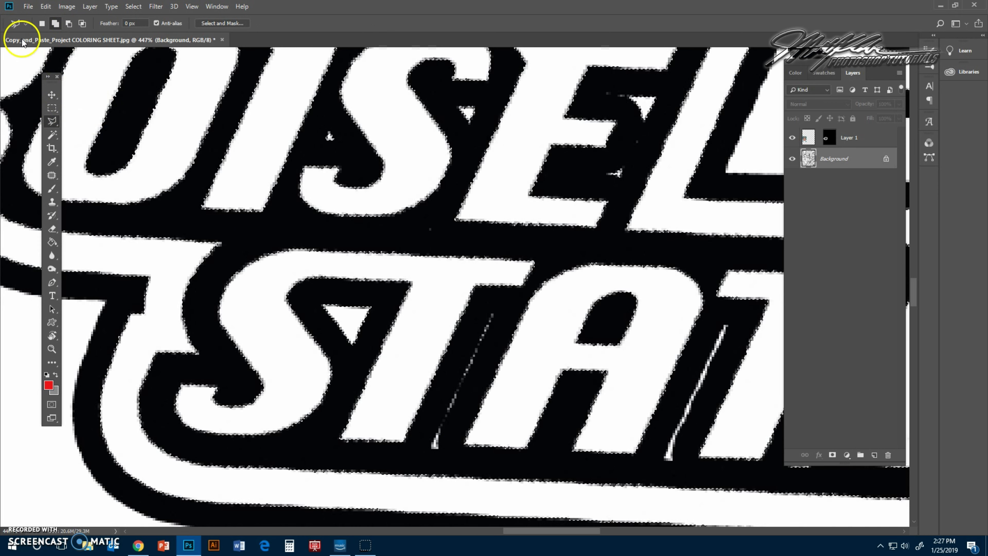
{"action": "left_click", "coordinate": [490, 313]}
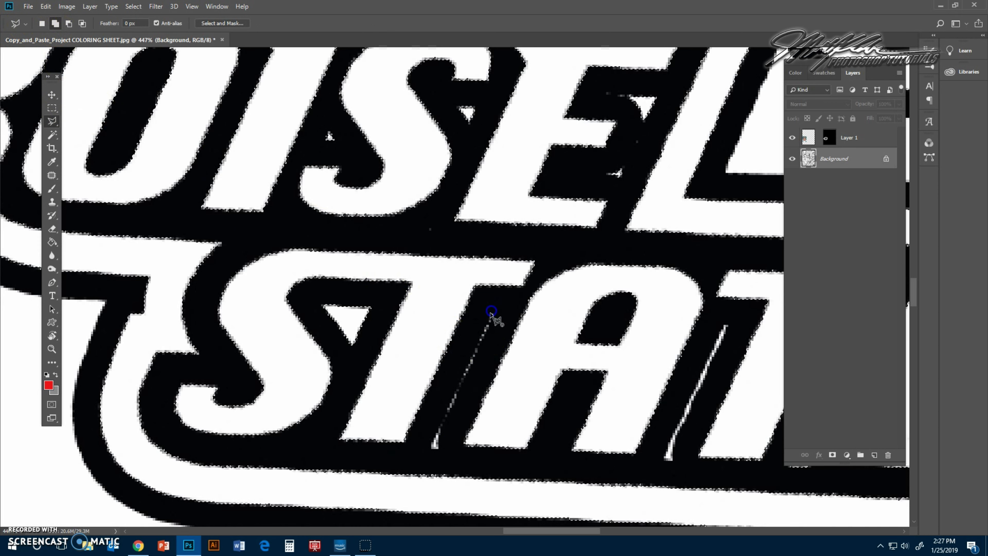
{"action": "left_click", "coordinate": [435, 447]}
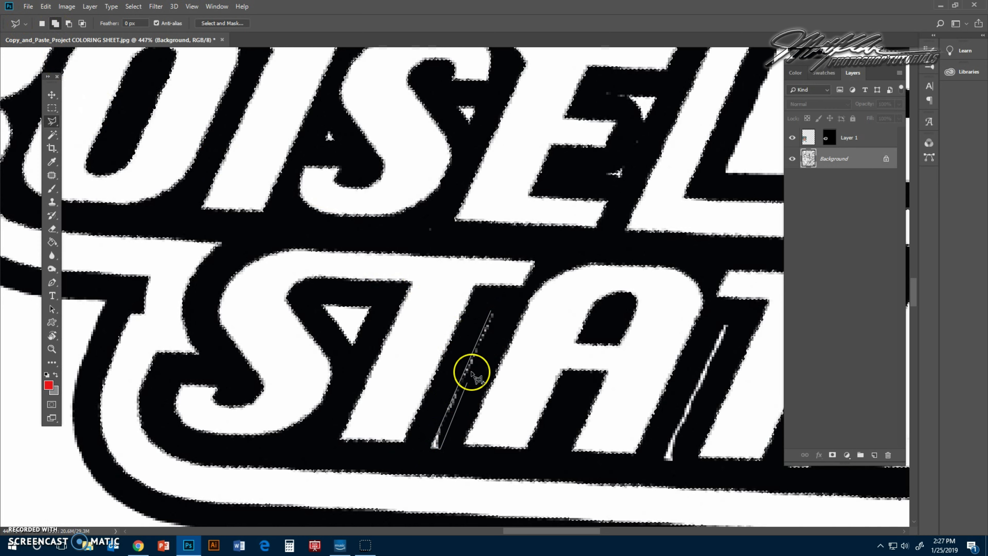
{"action": "left_click", "coordinate": [498, 313]}
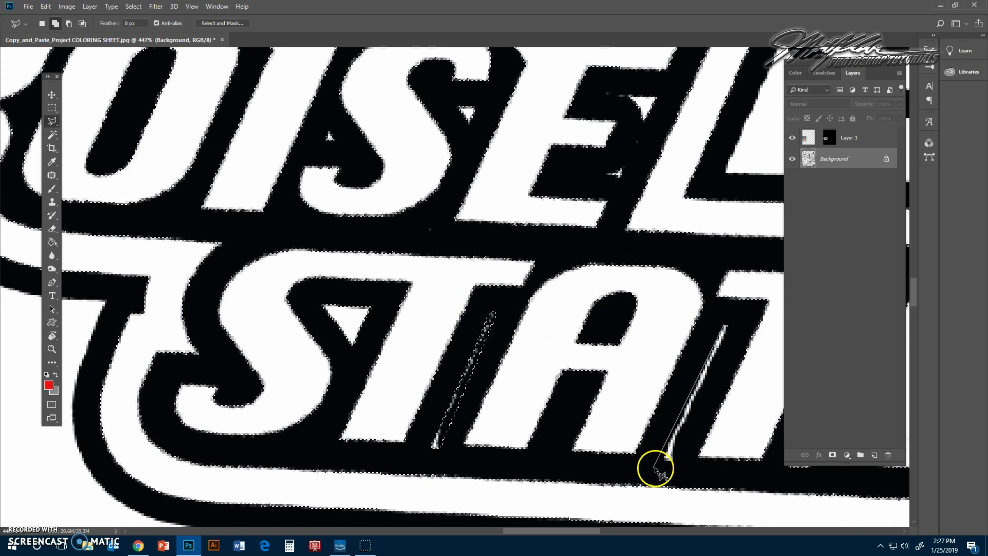
{"action": "left_click", "coordinate": [664, 460]}
{"action": "left_click", "coordinate": [724, 326]}
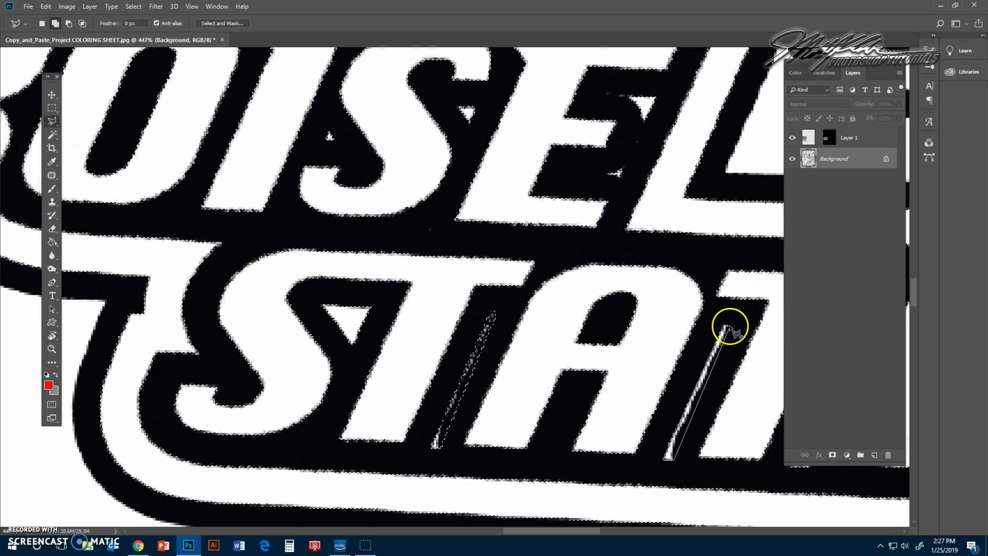
{"action": "left_click", "coordinate": [52, 135]}
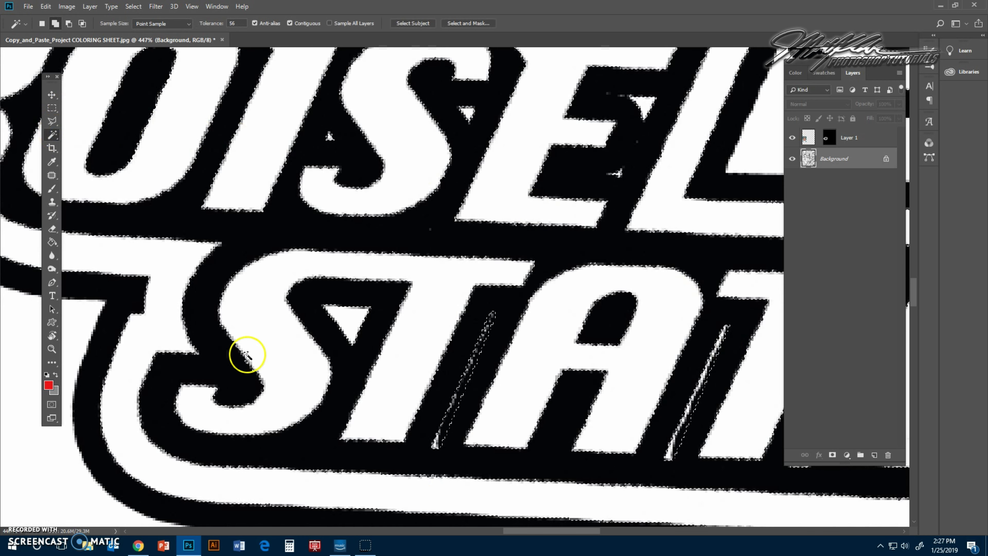
Preview the Boise State football team photo with the hammer-raising player, then return to the coloring sheet
{"action": "left_click", "coordinate": [138, 545]}
{"action": "scroll", "coordinate": [569, 243], "scroll_direction": "up", "scroll_amount": 2}
{"action": "scroll", "coordinate": [569, 243], "scroll_direction": "down", "scroll_amount": 7}
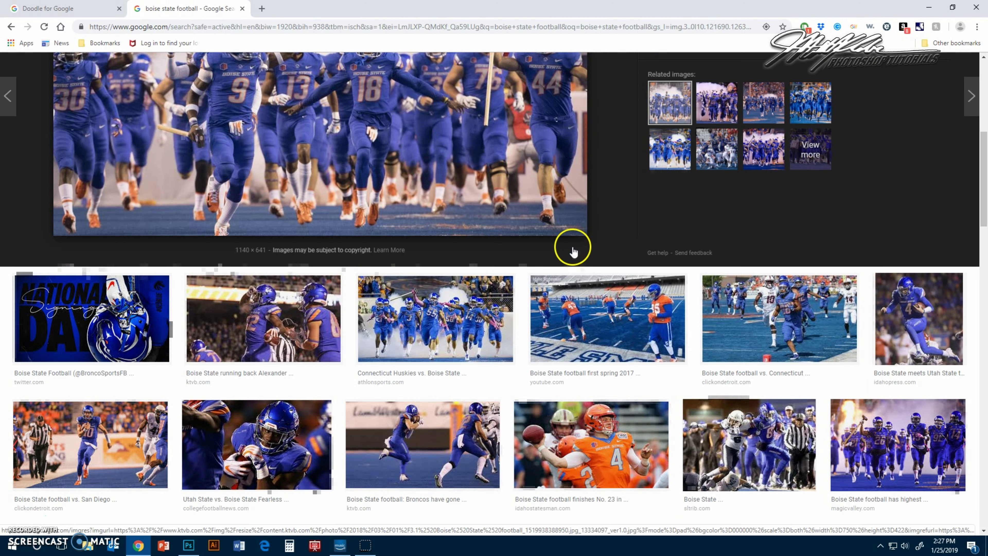
{"action": "scroll", "coordinate": [572, 245], "scroll_direction": "down", "scroll_amount": 3}
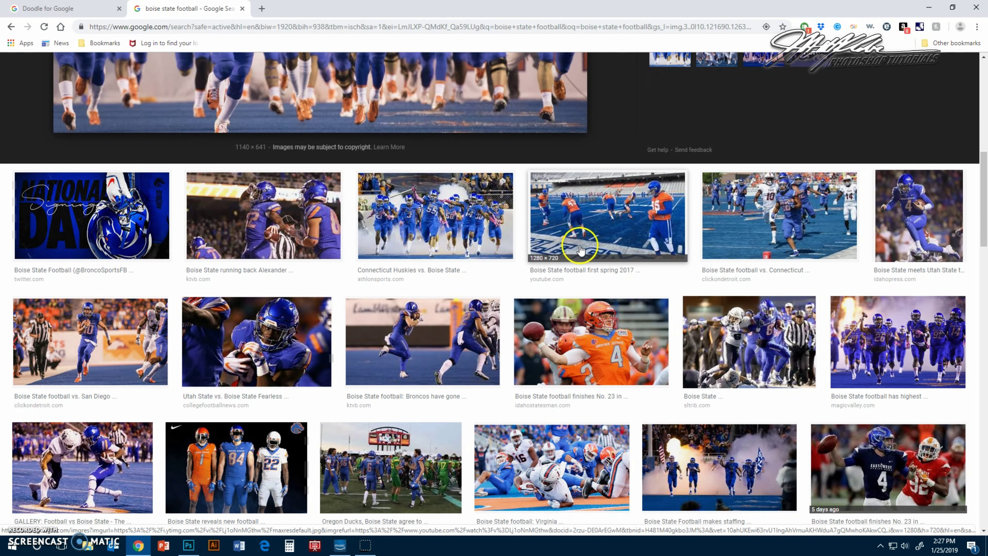
{"action": "left_click", "coordinate": [898, 342]}
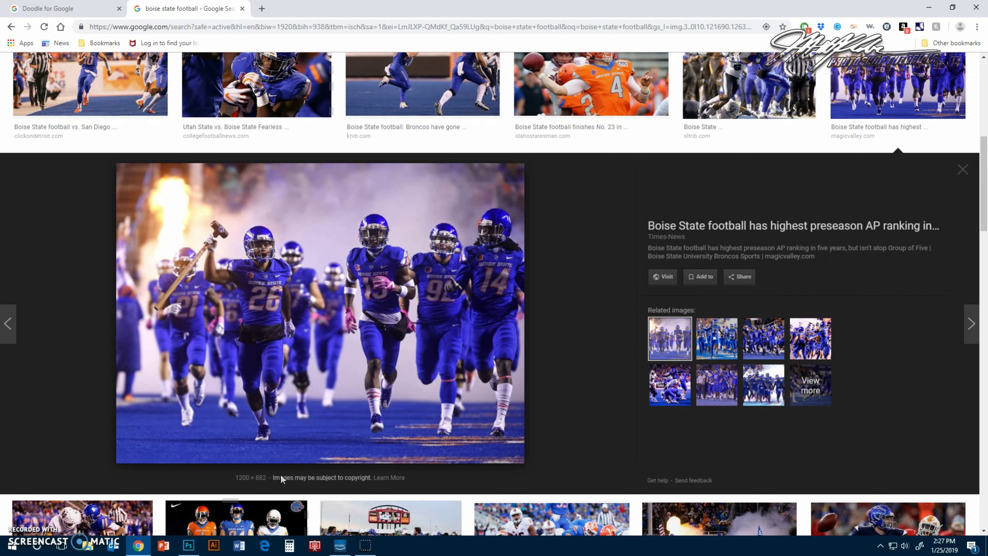
{"action": "left_click", "coordinate": [188, 545]}
Paste the team photo into the Boise State logo selection with Paste Into
{"action": "scroll", "coordinate": [334, 200], "scroll_direction": "down", "scroll_amount": 3}
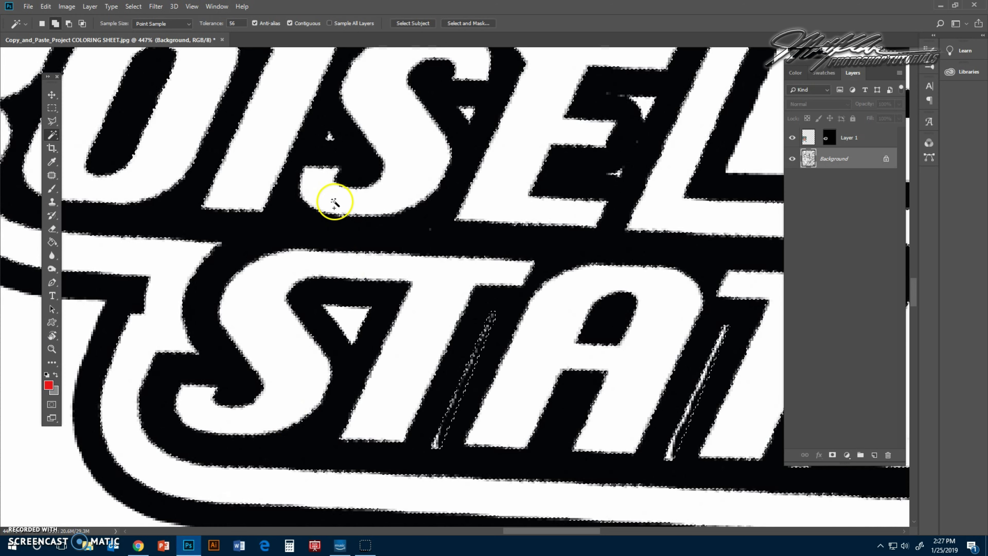
{"action": "scroll", "coordinate": [453, 281], "scroll_direction": "down", "scroll_amount": 3}
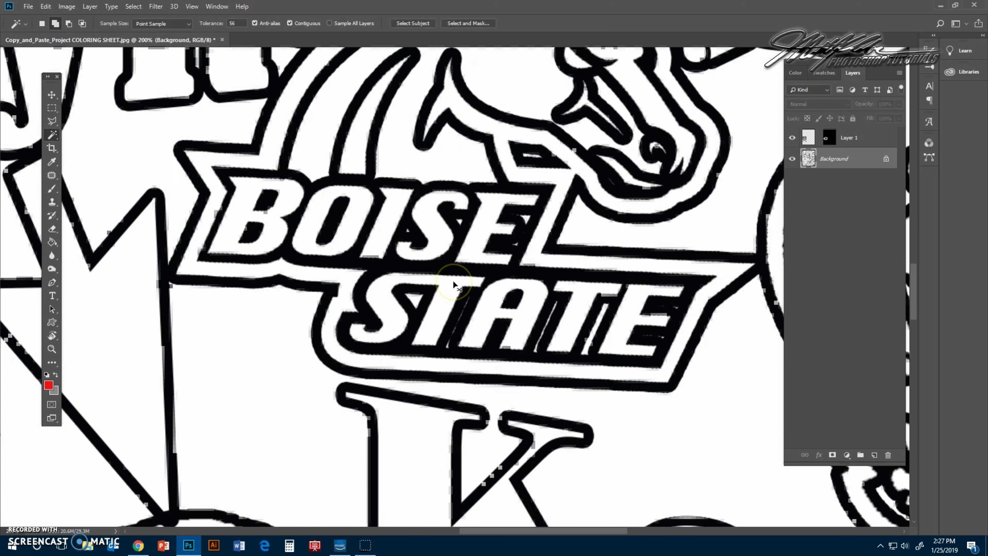
{"action": "left_click", "coordinate": [47, 11]}
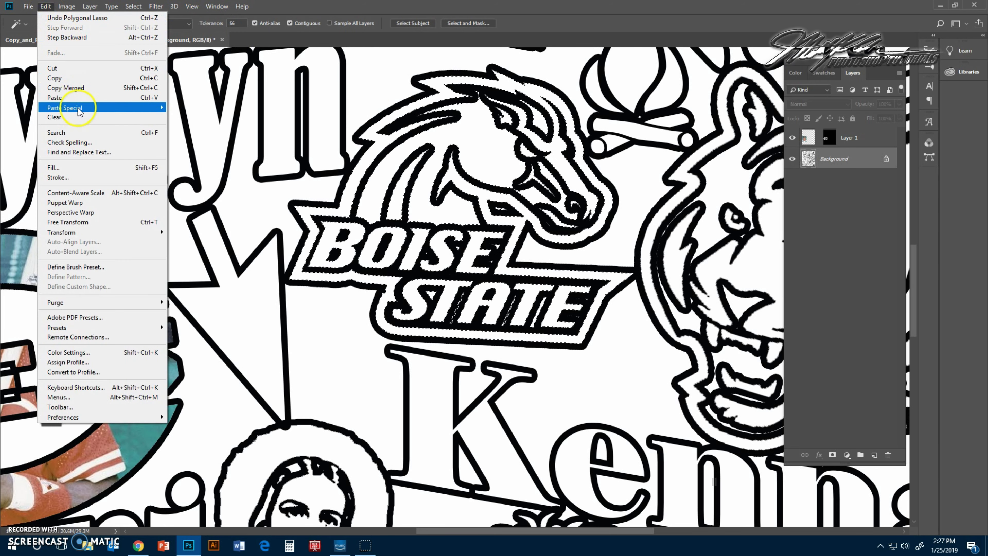
{"action": "mouse_move", "coordinate": [160, 109]}
{"action": "left_click", "coordinate": [213, 128]}
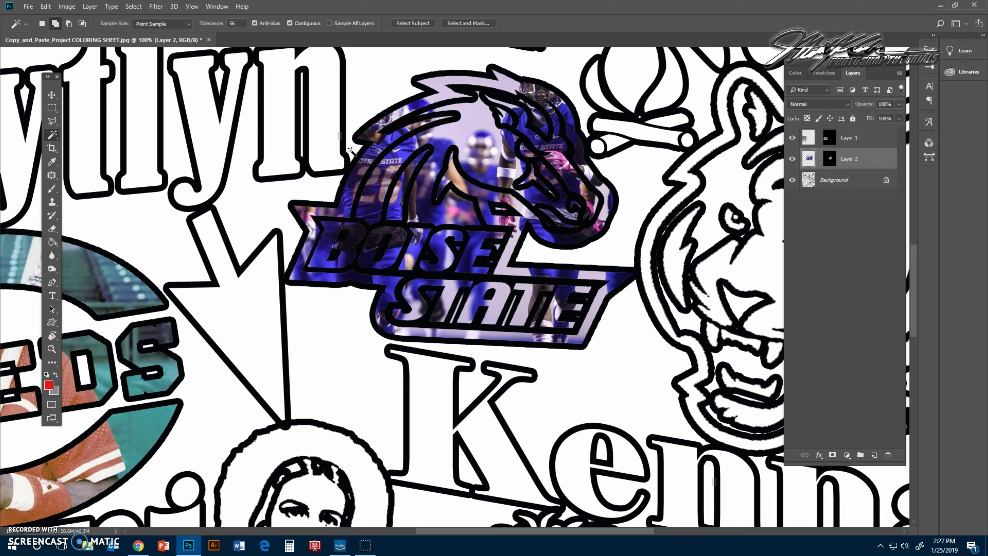
Scale the pasted team photo to about 70% and rotate it 12.25° to fit the logo
{"action": "key", "text": "ctrl+t"}
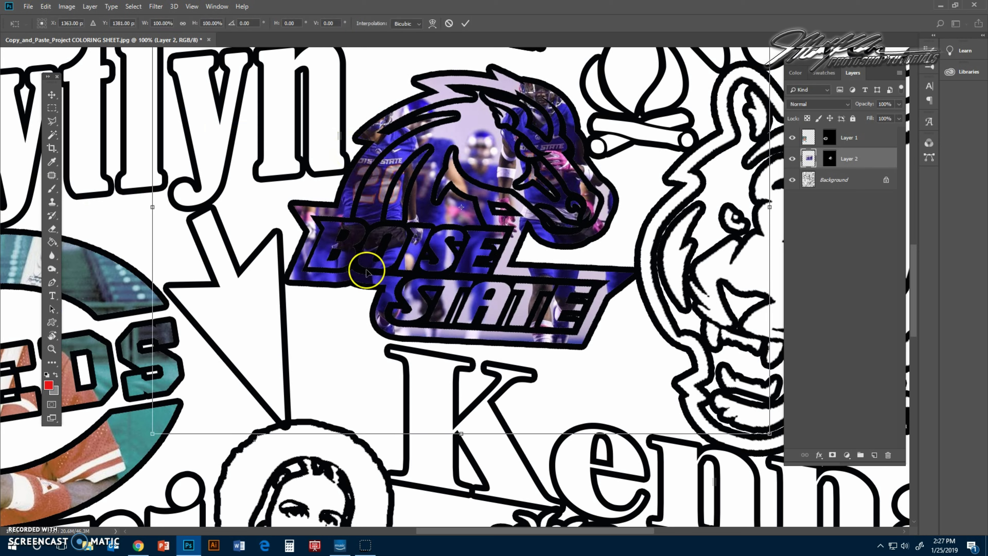
{"action": "left_click_drag", "start_coordinate": [152, 432], "coordinate": [239, 369]}
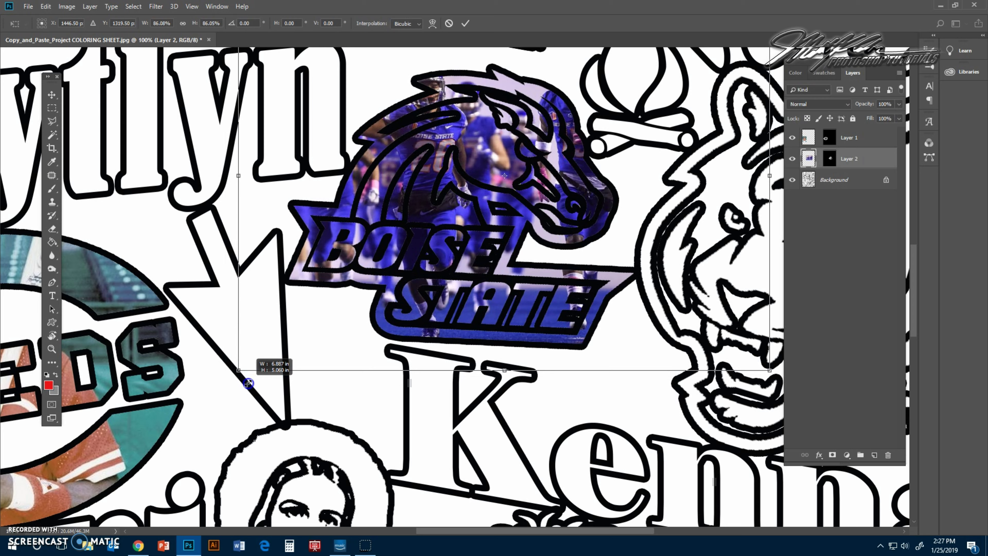
{"action": "scroll", "coordinate": [695, 145], "scroll_direction": "up", "scroll_amount": 2}
{"action": "scroll", "coordinate": [695, 145], "scroll_direction": "up", "scroll_amount": 1}
{"action": "scroll", "coordinate": [764, 84], "scroll_direction": "up", "scroll_amount": 1}
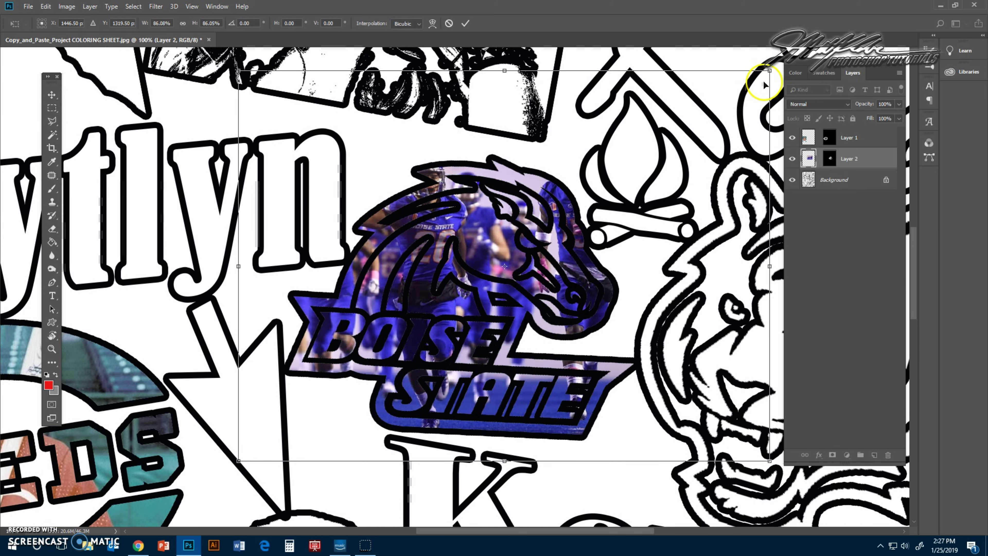
{"action": "left_click_drag", "start_coordinate": [767, 71], "coordinate": [739, 163]}
{"action": "left_click_drag", "start_coordinate": [529, 228], "coordinate": [571, 231]}
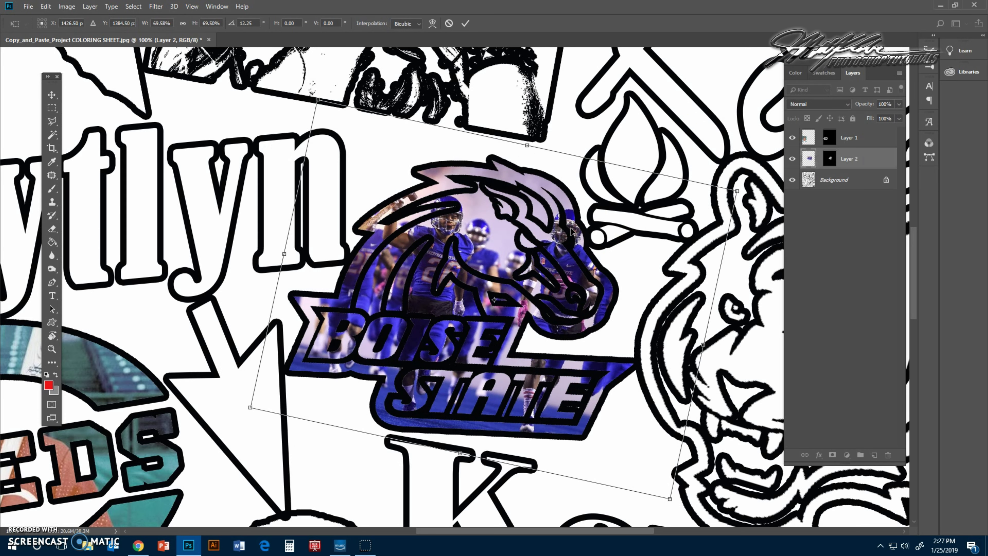
{"action": "key", "text": "Return"}
Switch to the Magic Wand, make the Background layer active, and pan to the woman-and-atom portrait
{"action": "key", "text": "w"}
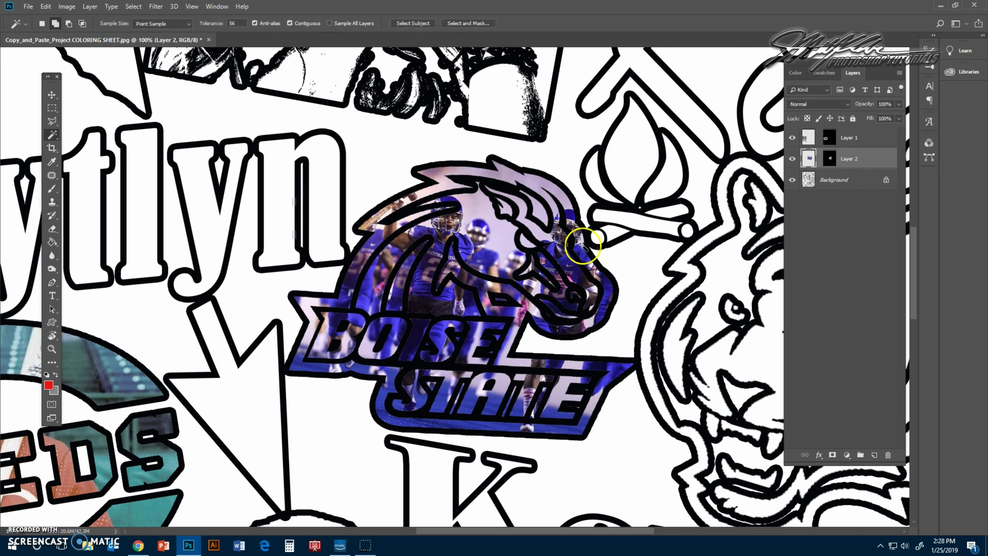
{"action": "left_click", "coordinate": [848, 183]}
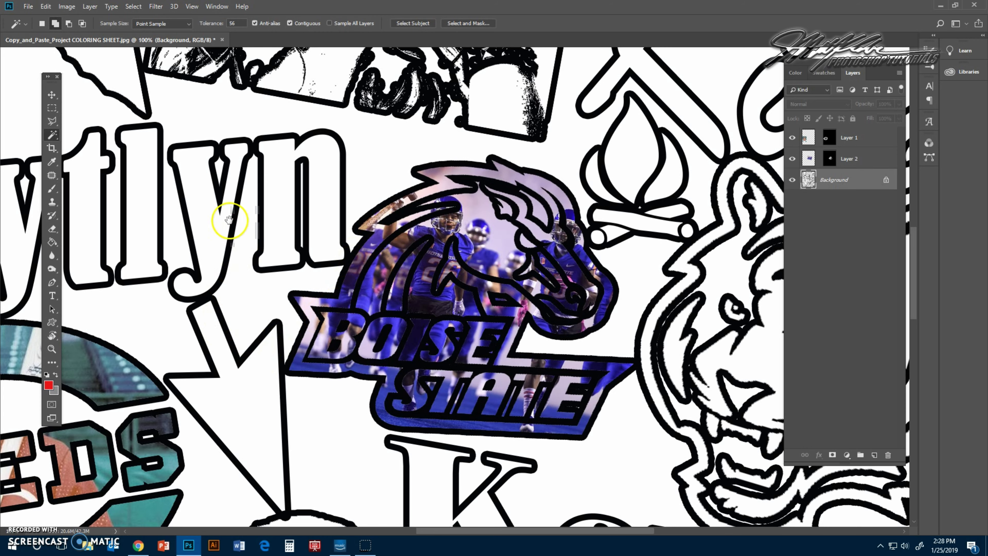
{"action": "left_click_drag", "start_coordinate": [229, 219], "coordinate": [373, 253]}
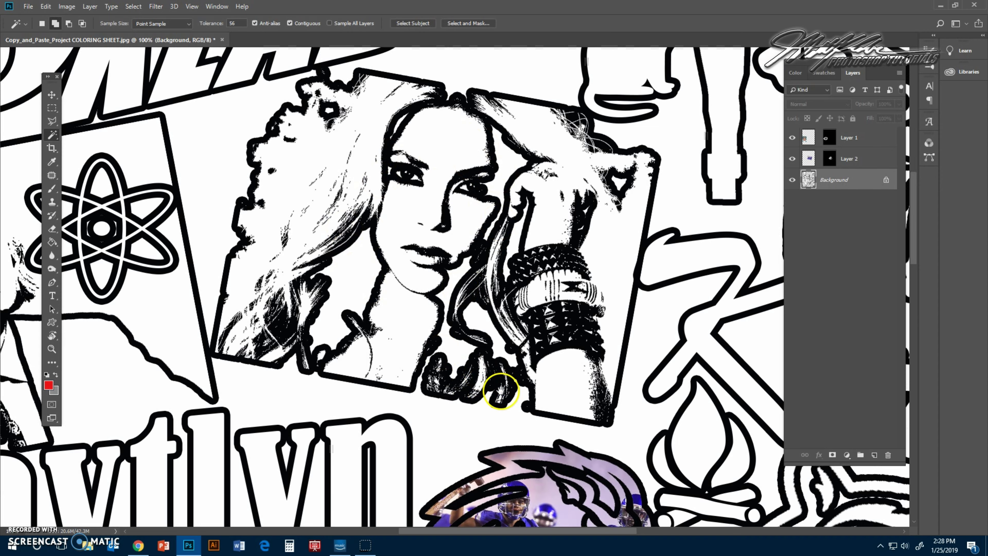
{"action": "left_click_drag", "start_coordinate": [501, 391], "coordinate": [483, 303]}
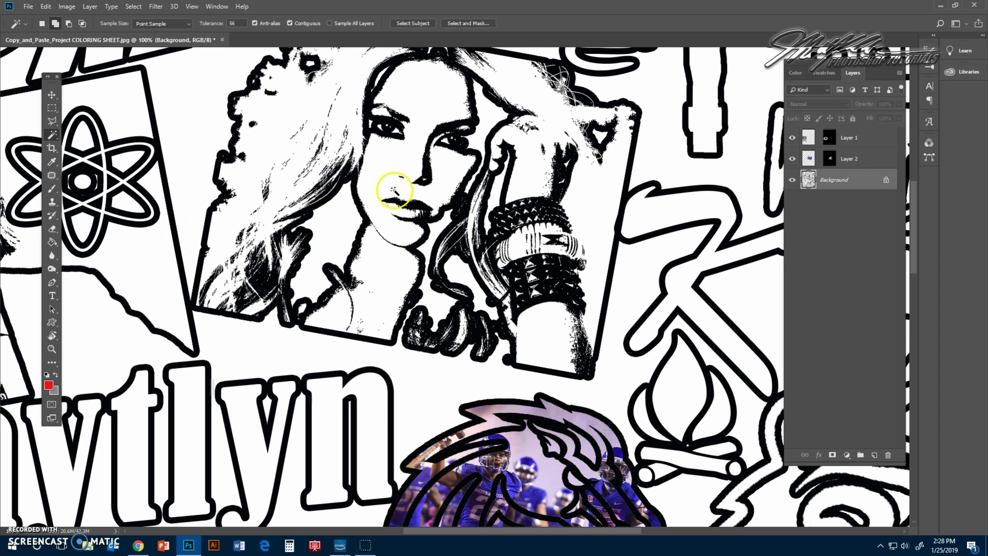
Pan over Kaytlyn and the atom art, wand-select the hair area, then Fit on Screen
{"action": "left_click_drag", "start_coordinate": [307, 367], "coordinate": [508, 202]}
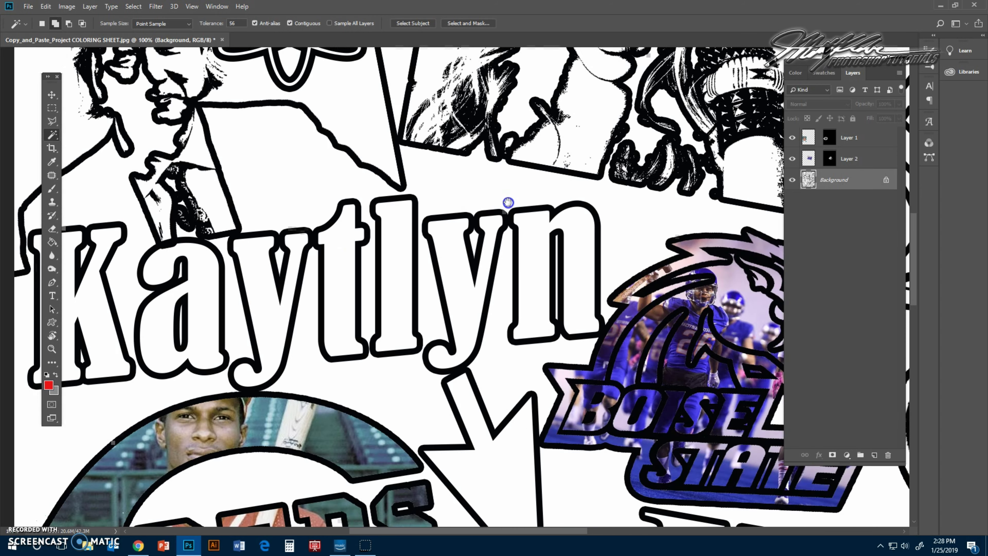
{"action": "left_click_drag", "start_coordinate": [409, 302], "coordinate": [491, 299]}
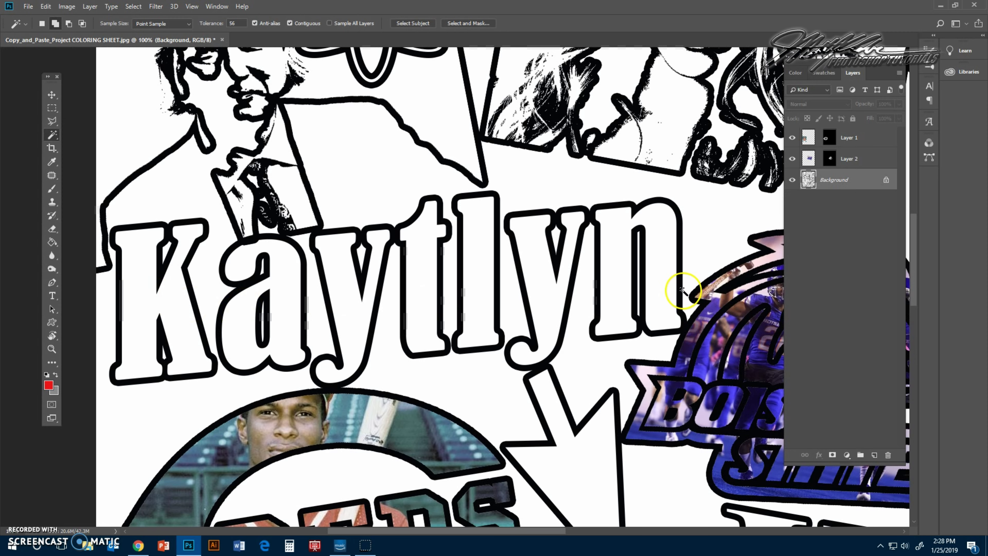
{"action": "left_click_drag", "start_coordinate": [408, 170], "coordinate": [439, 289]}
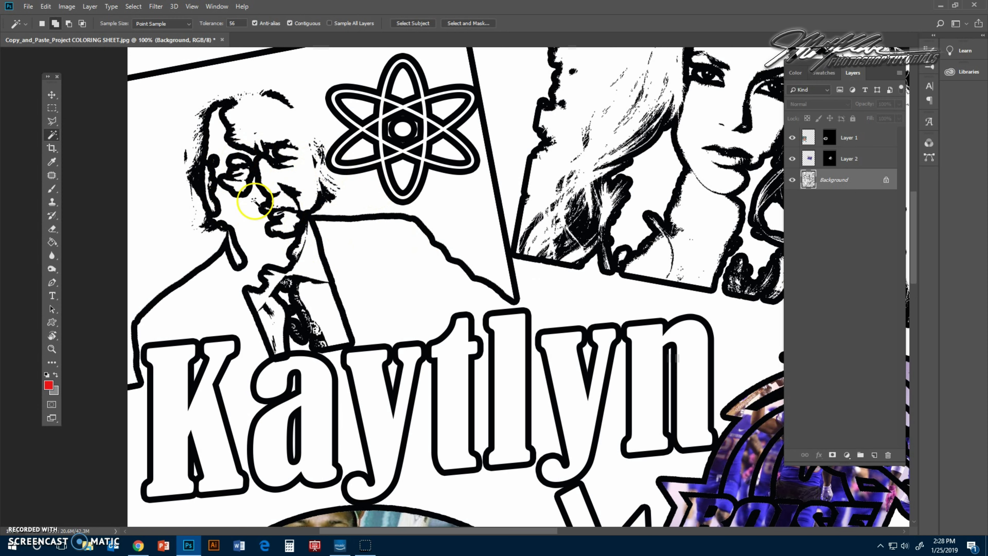
{"action": "scroll", "coordinate": [304, 189], "scroll_direction": "up", "scroll_amount": 5}
{"action": "scroll", "coordinate": [304, 189], "scroll_direction": "right", "scroll_amount": 3}
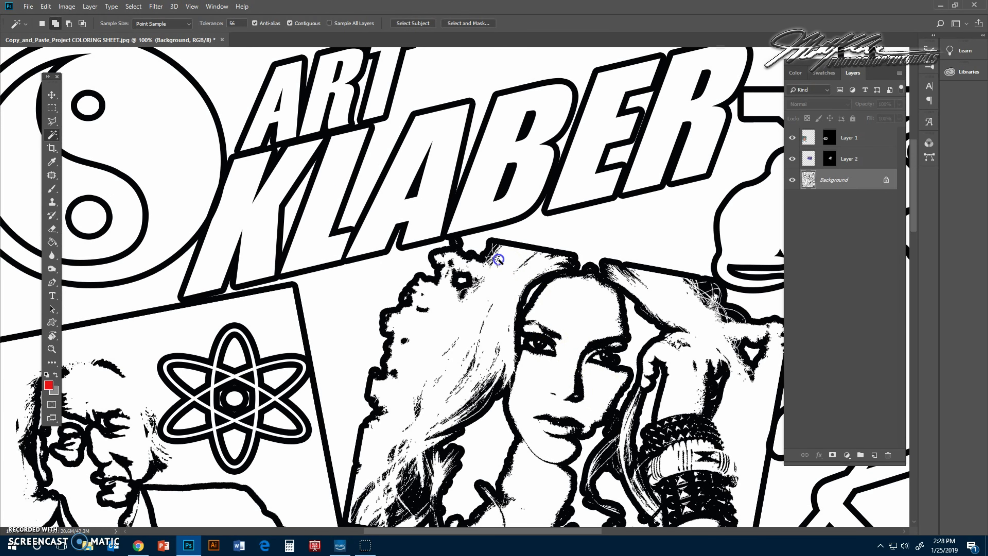
{"action": "left_click", "coordinate": [493, 277]}
{"action": "left_click", "coordinate": [189, 7]}
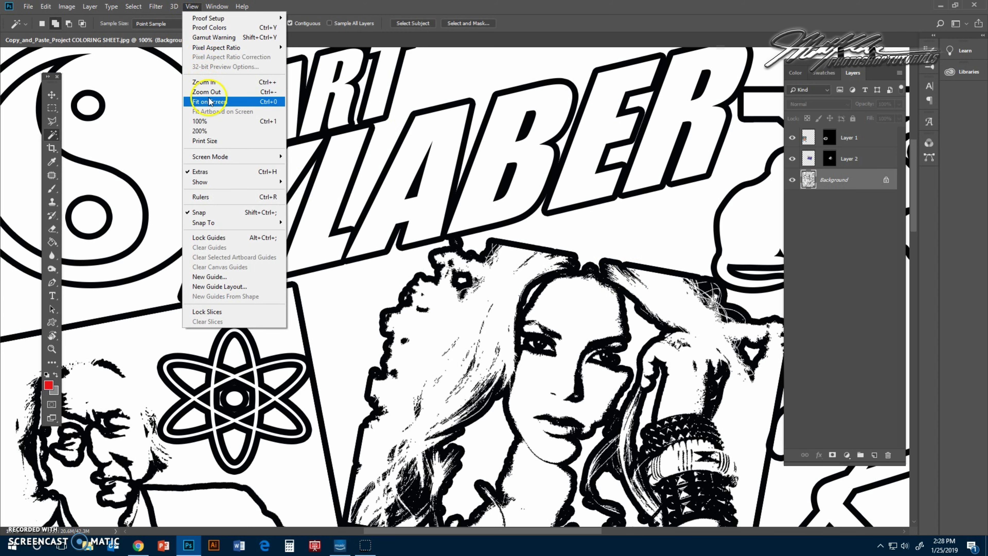
{"action": "left_click", "coordinate": [218, 104]}
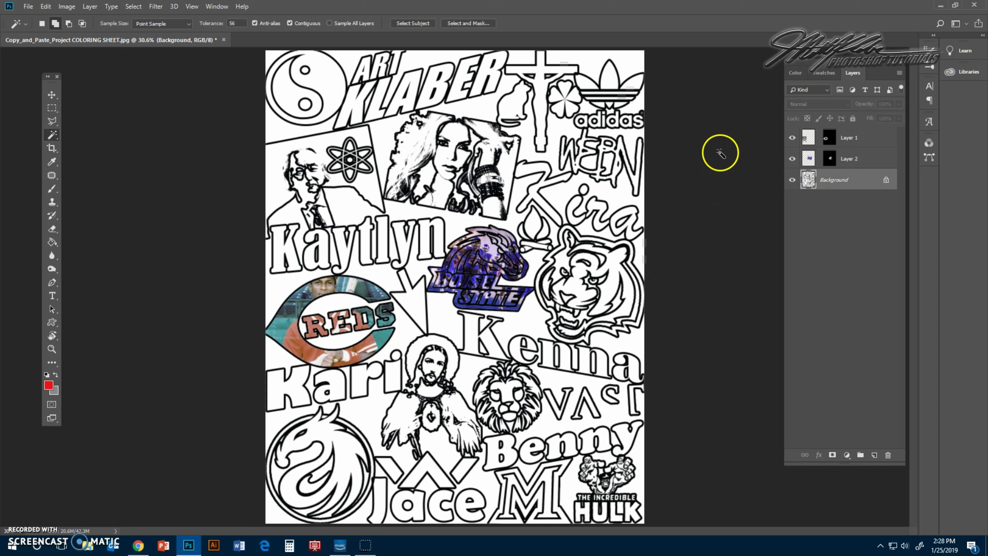
{"action": "left_click", "coordinate": [792, 158]}
{"action": "left_click", "coordinate": [793, 137]}
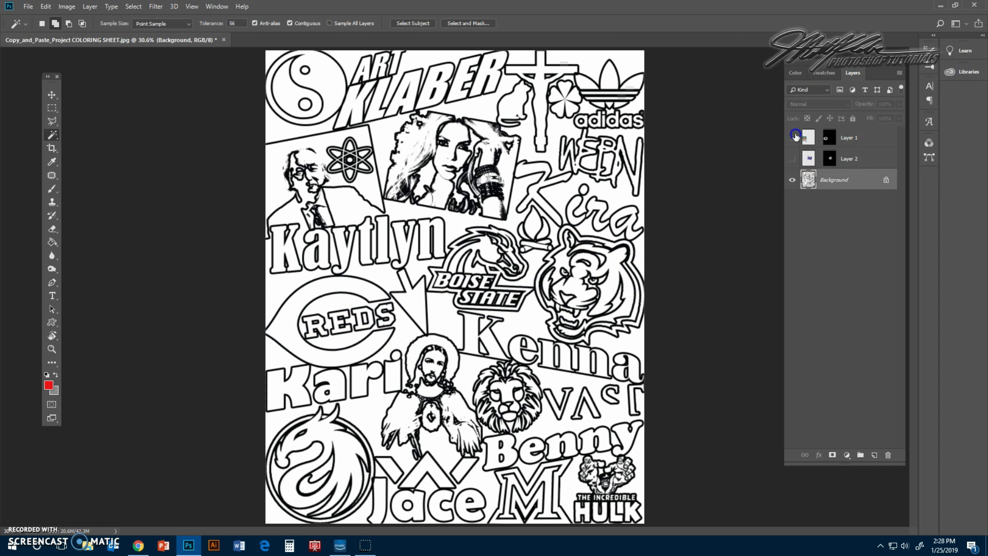
{"action": "left_click", "coordinate": [792, 137]}
{"action": "left_click", "coordinate": [792, 158]}
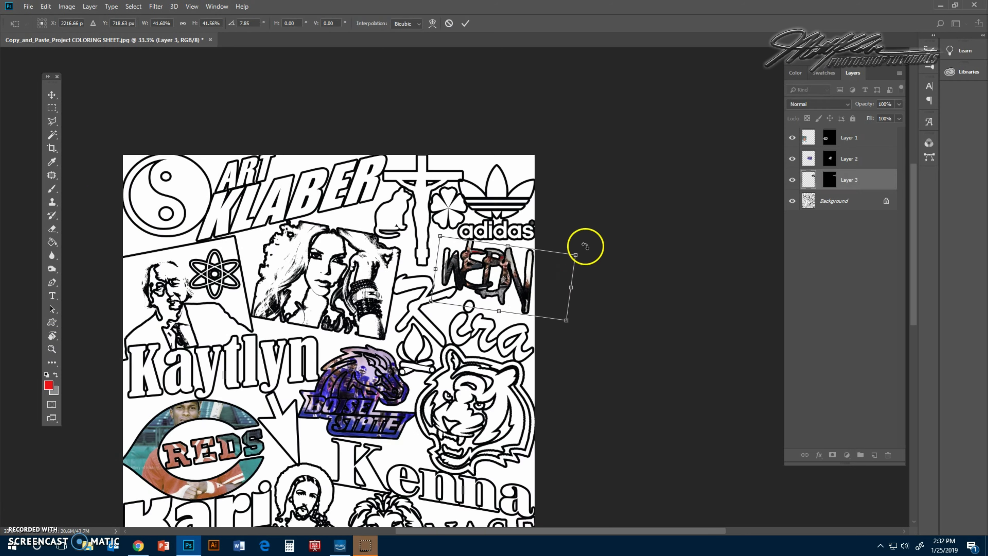
Resize and rotate a pasted family photo to fit its letter shape
{"action": "left_click_drag", "start_coordinate": [586, 248], "coordinate": [555, 276]}
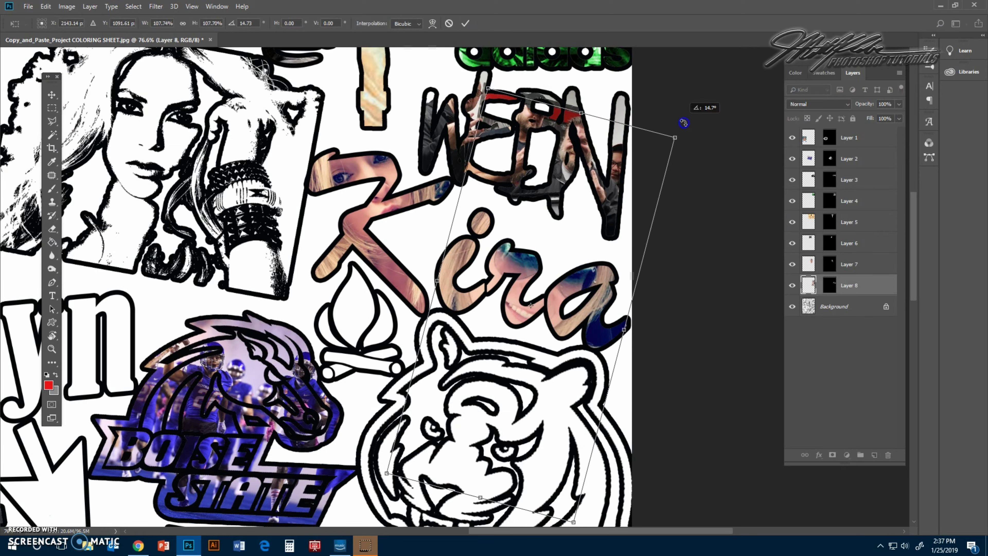
{"action": "left_click_drag", "start_coordinate": [684, 121], "coordinate": [563, 239]}
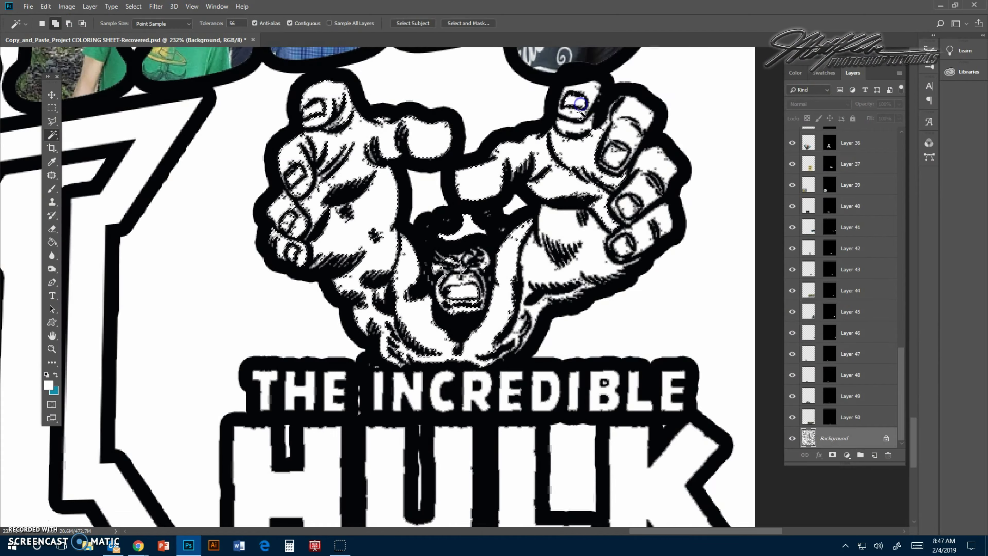
Magic Wand-select the Hulk artwork's white and outline areas, then open the MU Hockey image preview
{"action": "left_click", "coordinate": [639, 221]}
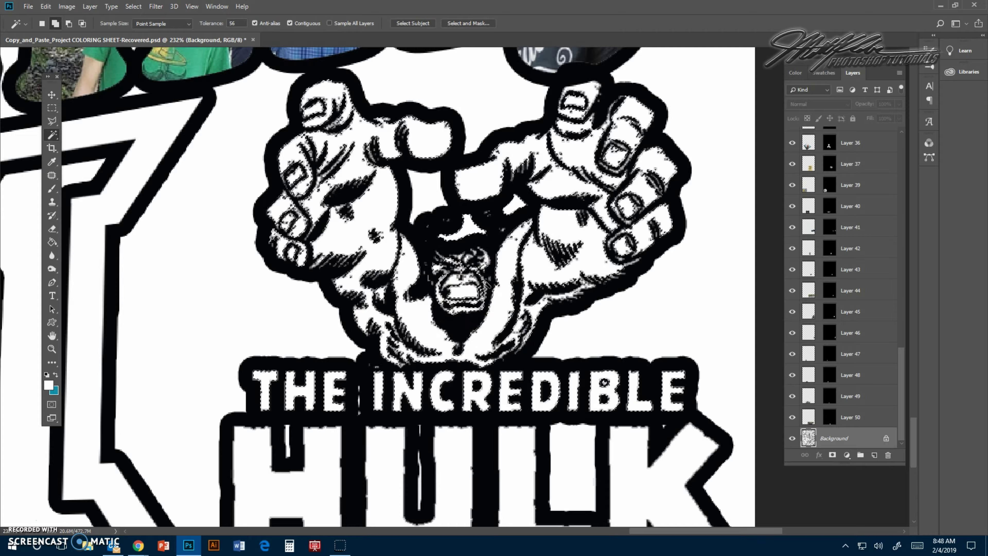
{"action": "left_click", "coordinate": [624, 238]}
{"action": "left_click", "coordinate": [377, 343]}
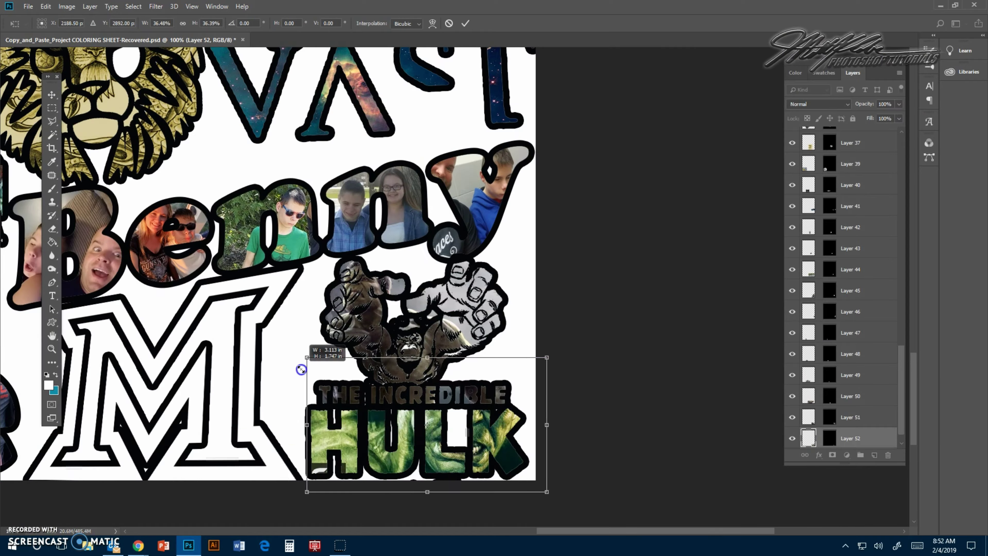
{"action": "left_click", "coordinate": [807, 379]}
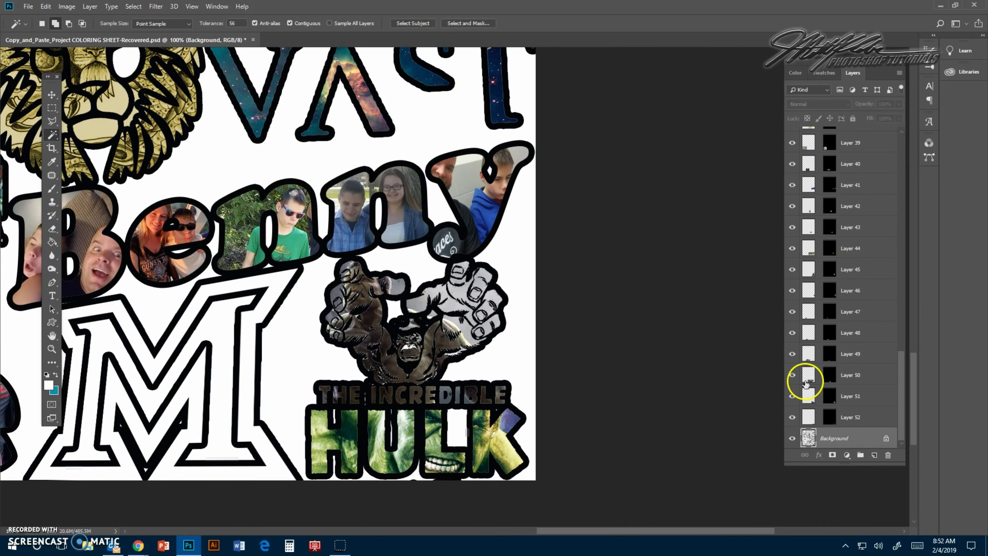
{"action": "left_click", "coordinate": [332, 272]}
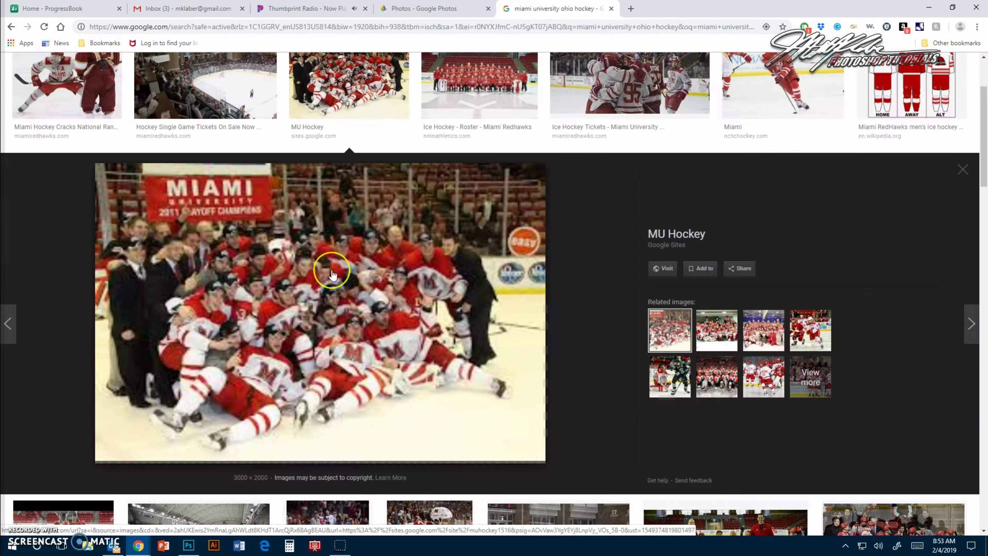
{"action": "left_click", "coordinate": [488, 82]}
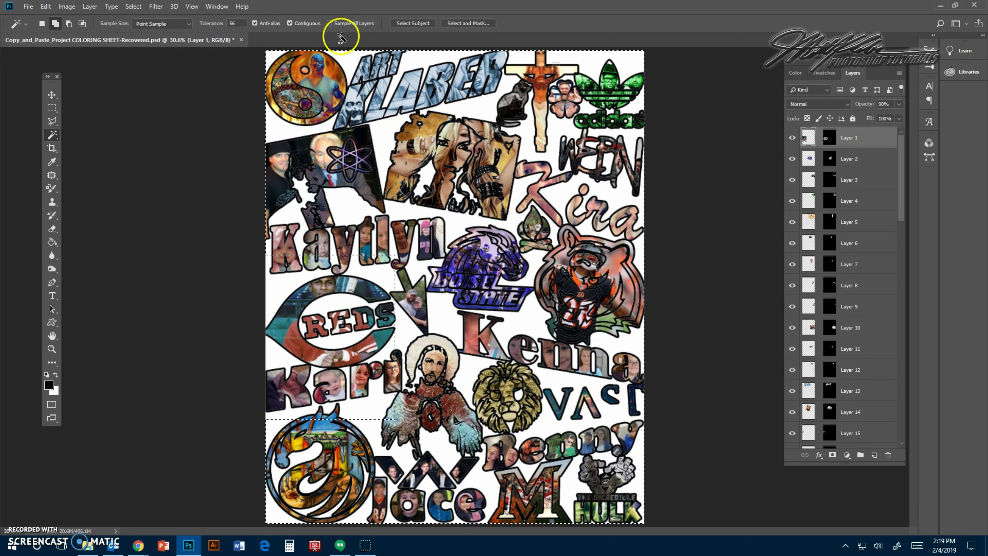
Deselect, make the Background layer active, and use Select > Similar to grab every black outline
{"action": "left_click", "coordinate": [132, 7]}
{"action": "left_click", "coordinate": [141, 28]}
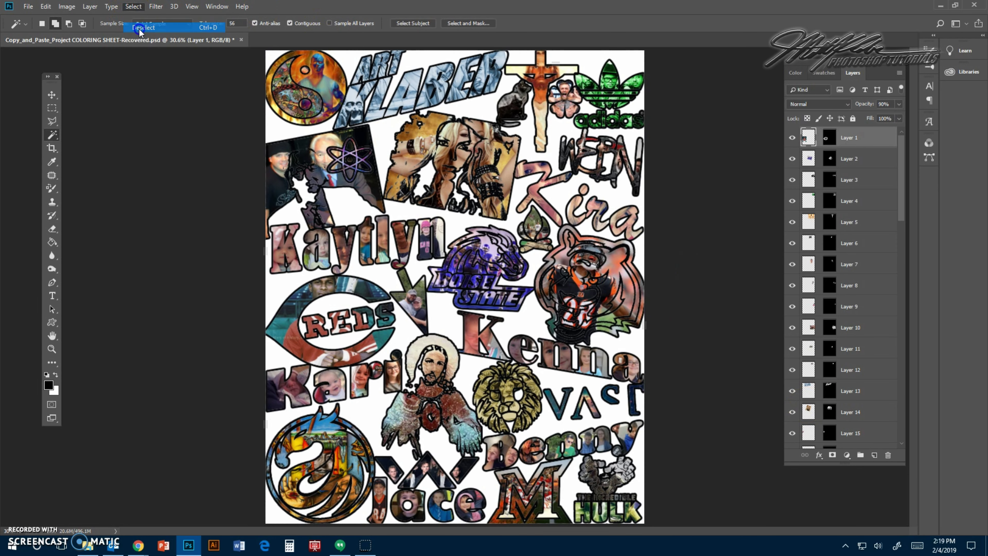
{"action": "left_click_drag", "start_coordinate": [903, 229], "coordinate": [911, 438]}
{"action": "left_click", "coordinate": [863, 441]}
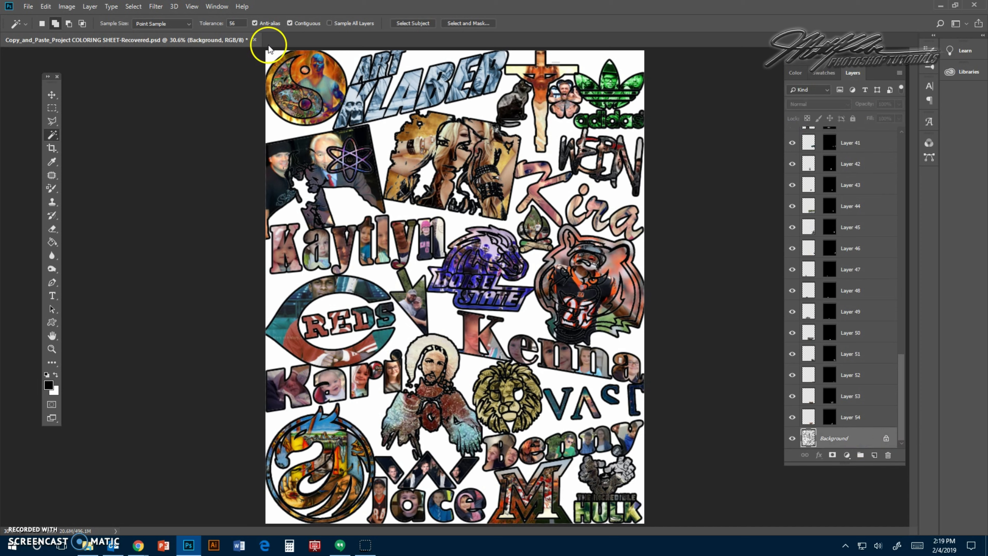
{"action": "left_click", "coordinate": [133, 6]}
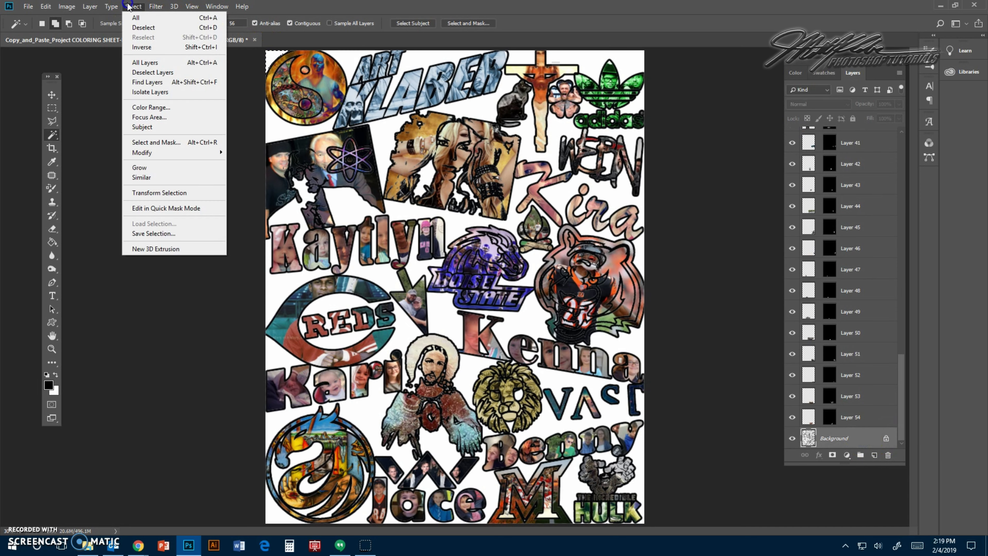
{"action": "left_click", "coordinate": [143, 177]}
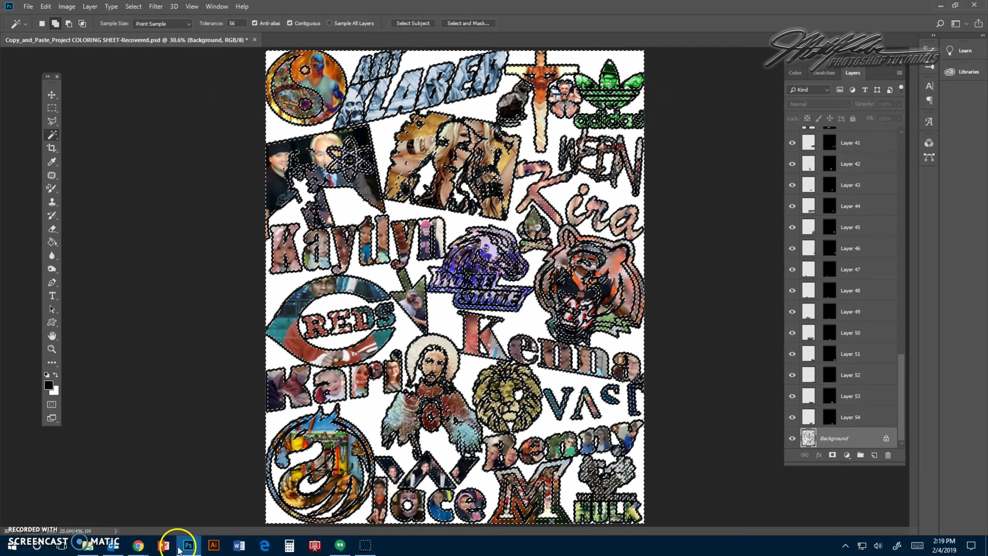
Search Google Images for 'outer space background' from the bookmarked Google page
{"action": "mouse_move", "coordinate": [138, 545]}
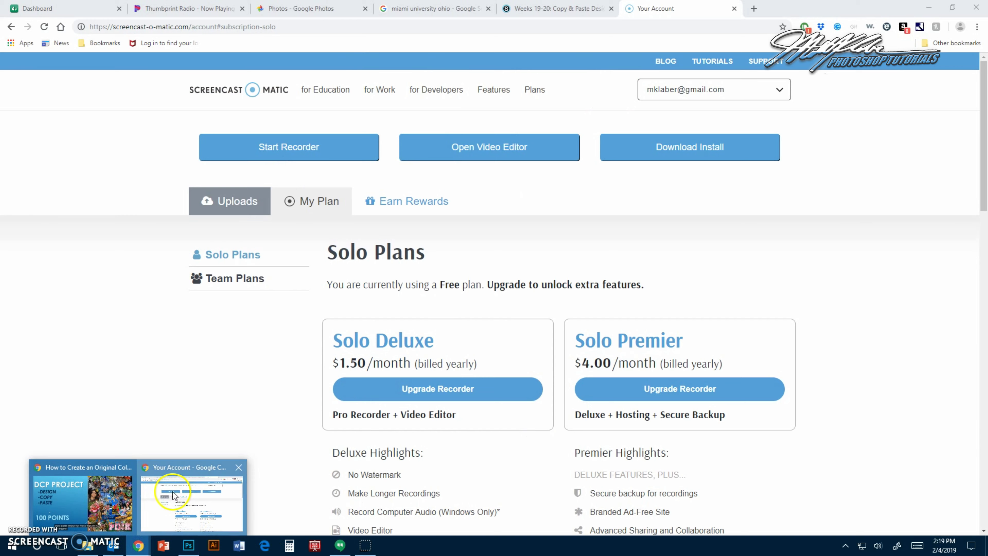
{"action": "left_click", "coordinate": [173, 493]}
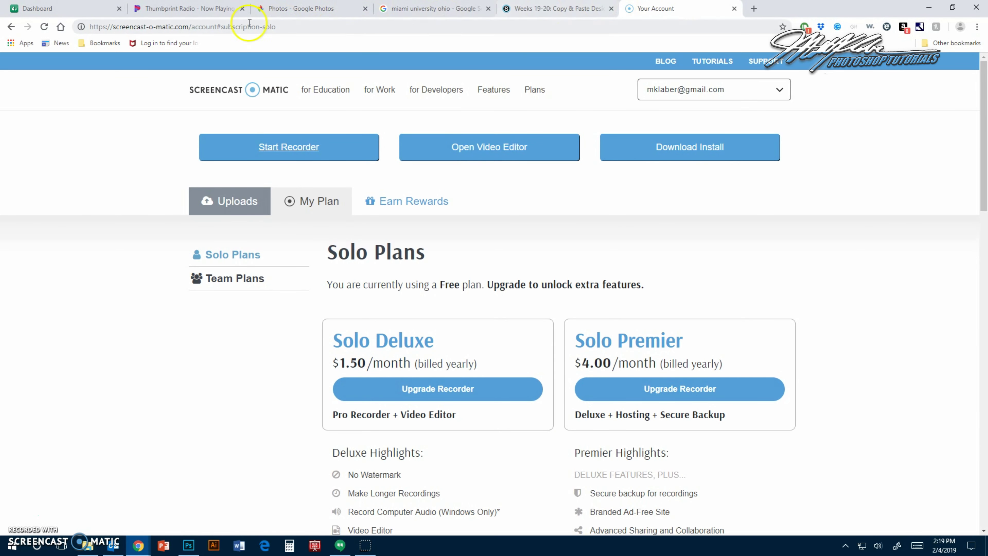
{"action": "left_click", "coordinate": [108, 47]}
{"action": "left_click", "coordinate": [155, 35]}
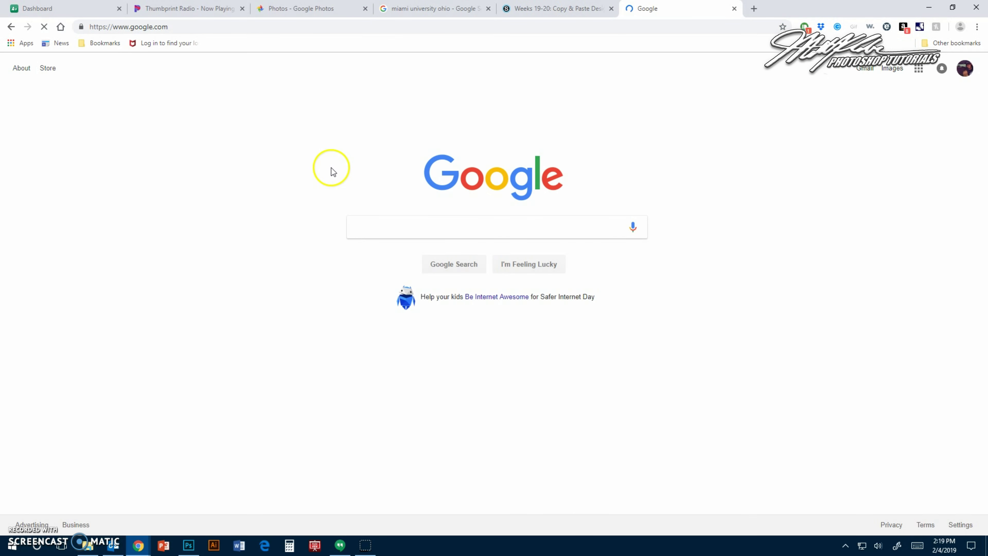
{"action": "left_click", "coordinate": [357, 223]}
{"action": "type", "text": "ou"}
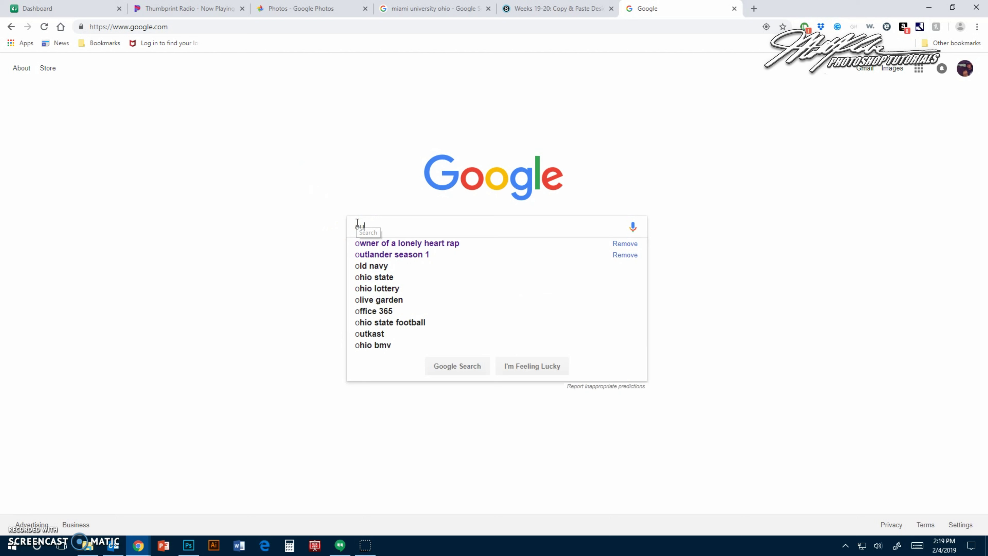
{"action": "type", "text": "ter space ba"}
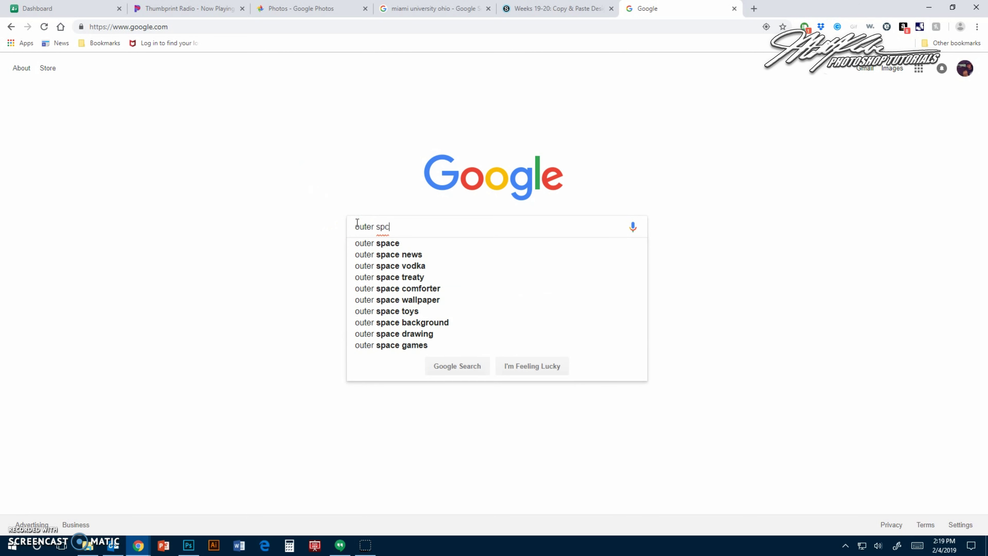
{"action": "type", "text": "ckground"}
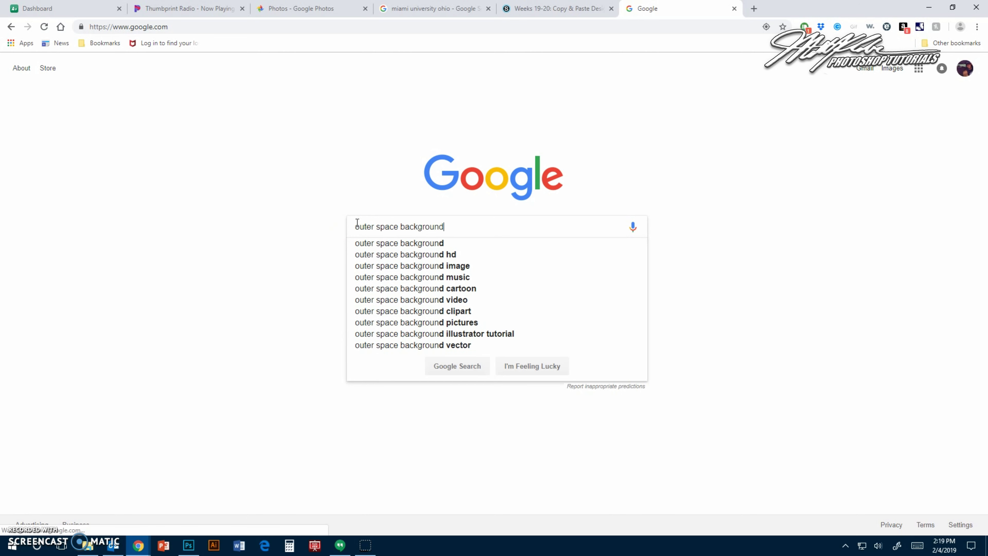
{"action": "key", "text": "Return"}
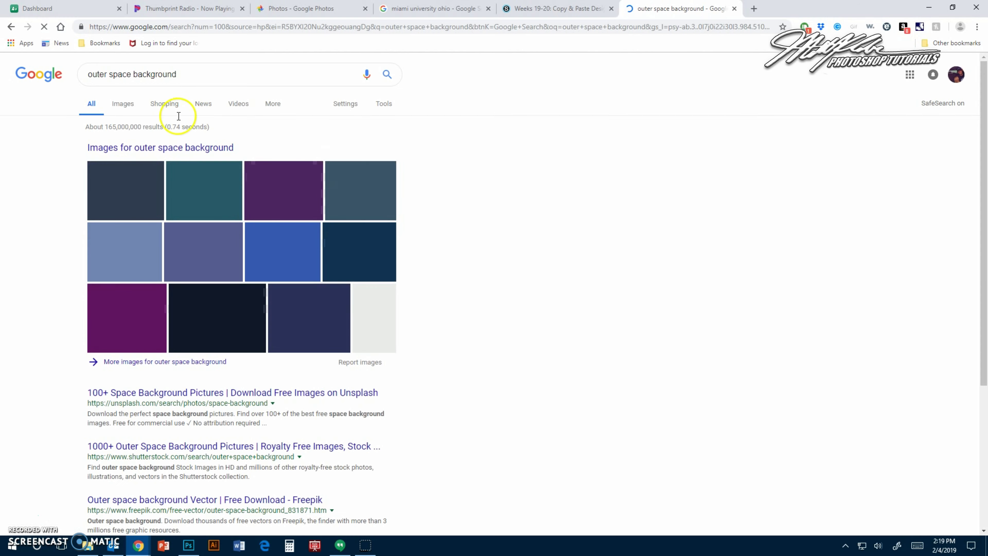
{"action": "left_click", "coordinate": [121, 104]}
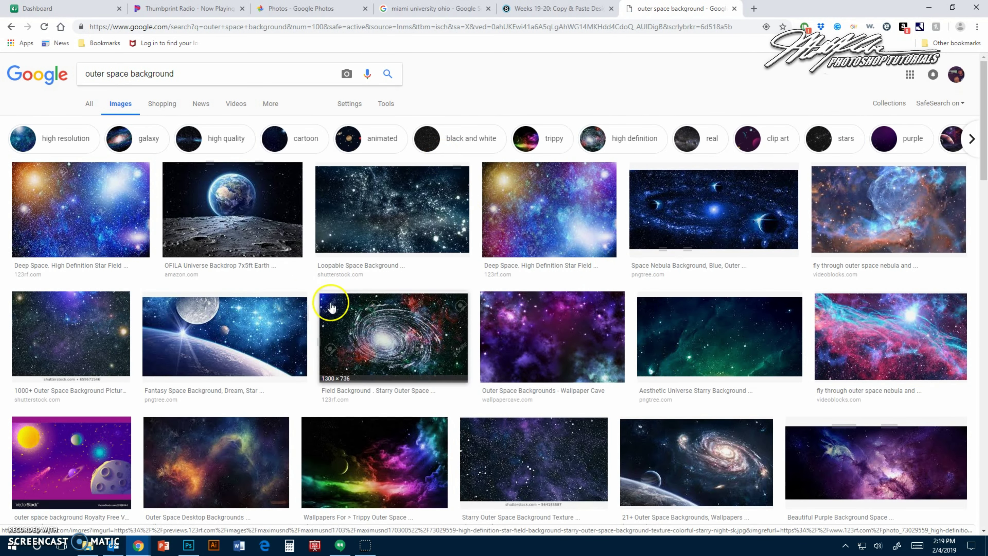
Copy the colorful deep space star field image from its large preview
{"action": "left_click", "coordinate": [119, 231]}
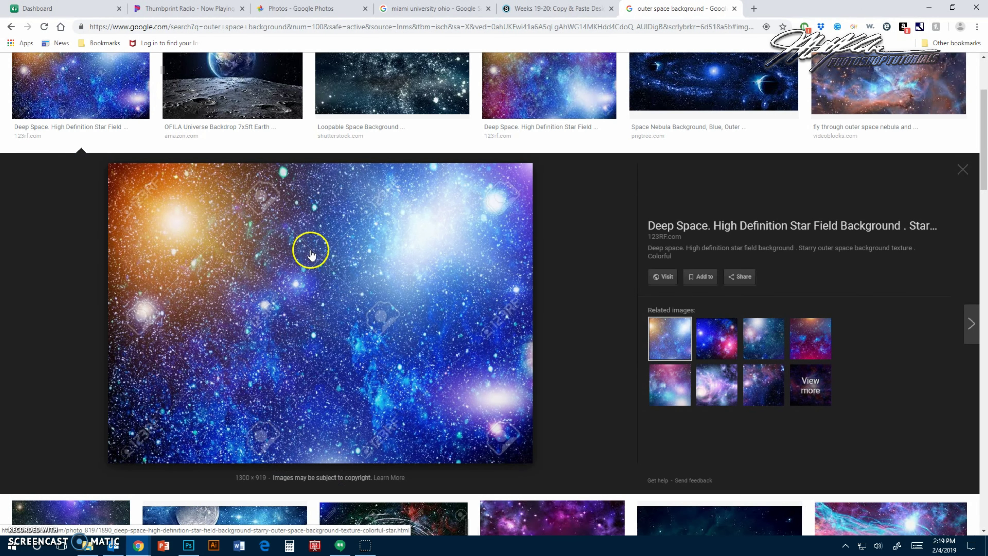
{"action": "right_click", "coordinate": [311, 253]}
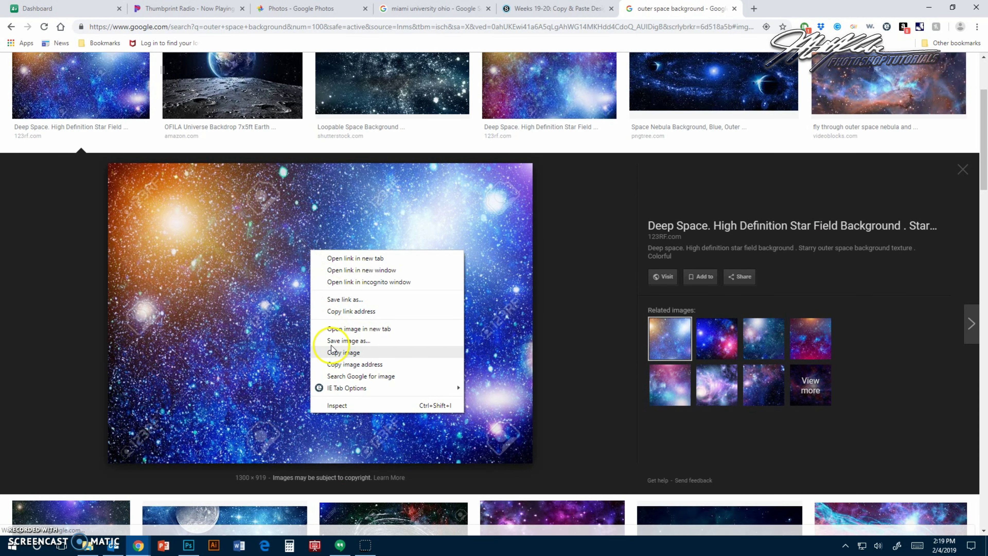
{"action": "left_click", "coordinate": [331, 354]}
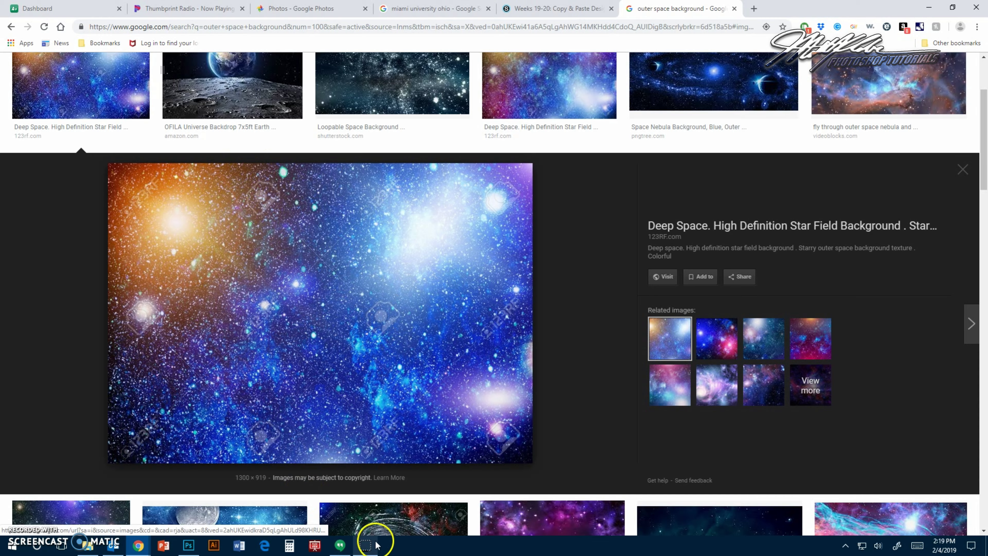
Paste the star field into the current selection on the coloring sheet
{"action": "left_click", "coordinate": [188, 545]}
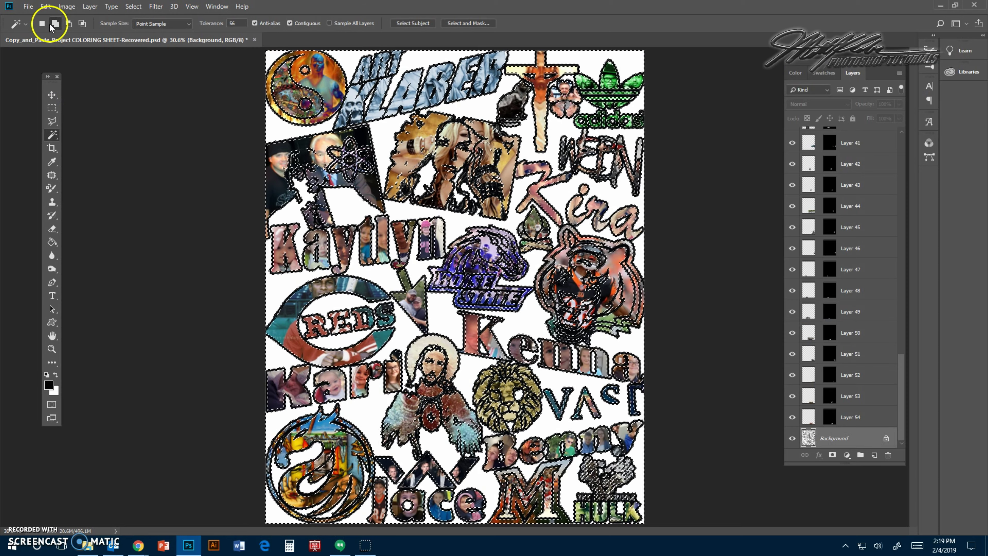
{"action": "left_click", "coordinate": [46, 7]}
{"action": "mouse_move", "coordinate": [95, 110]}
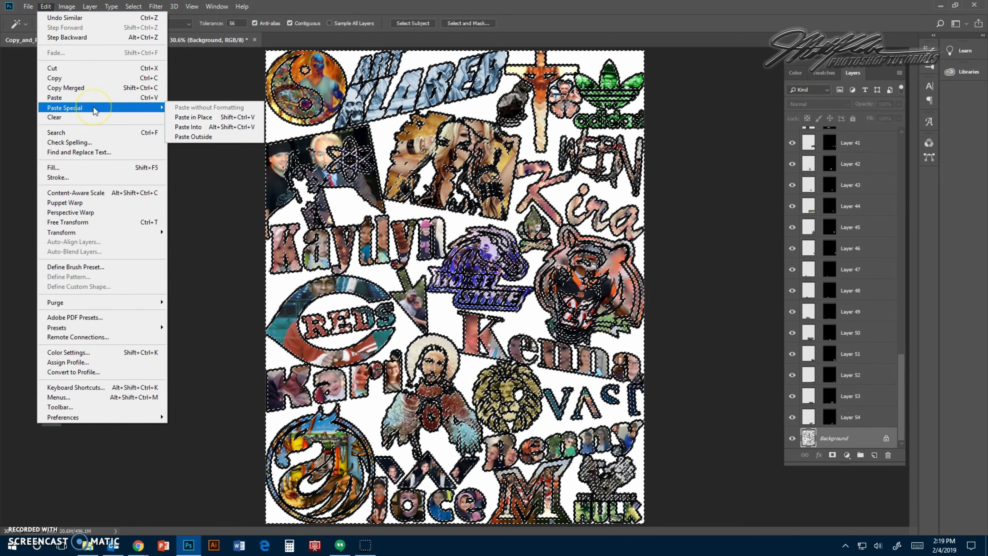
{"action": "left_click", "coordinate": [209, 128]}
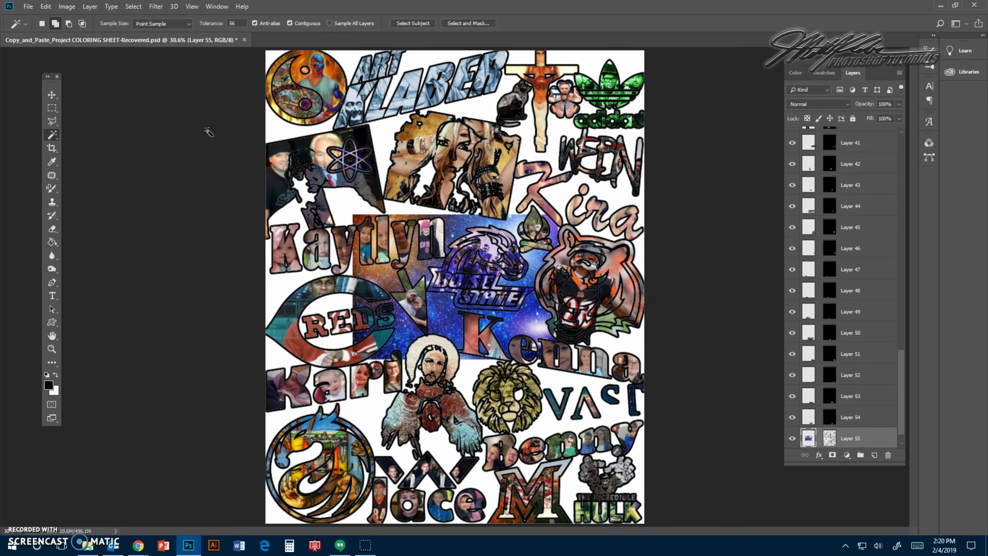
Free Transform the star field, dragging its corners to cover the whole sheet
{"action": "left_click", "coordinate": [46, 6]}
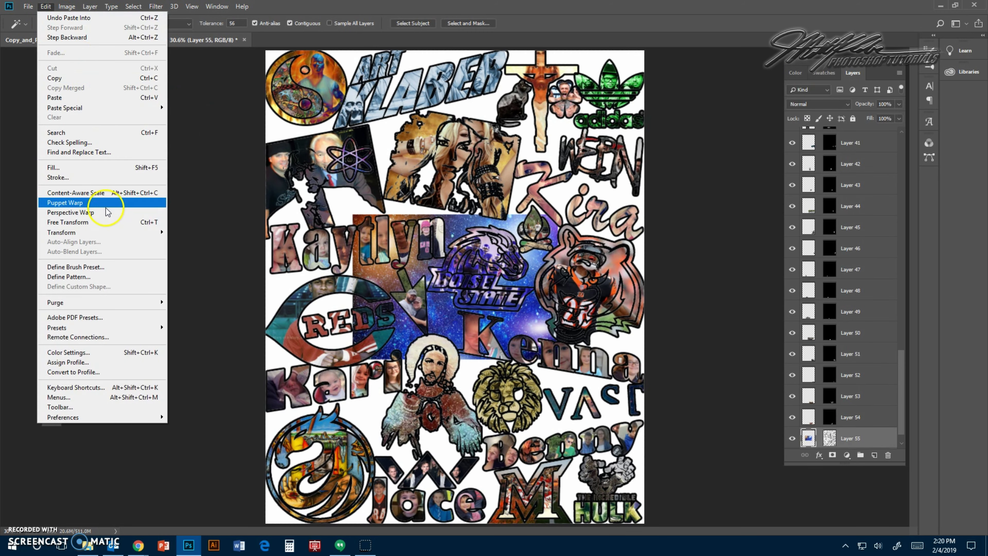
{"action": "left_click", "coordinate": [99, 220]}
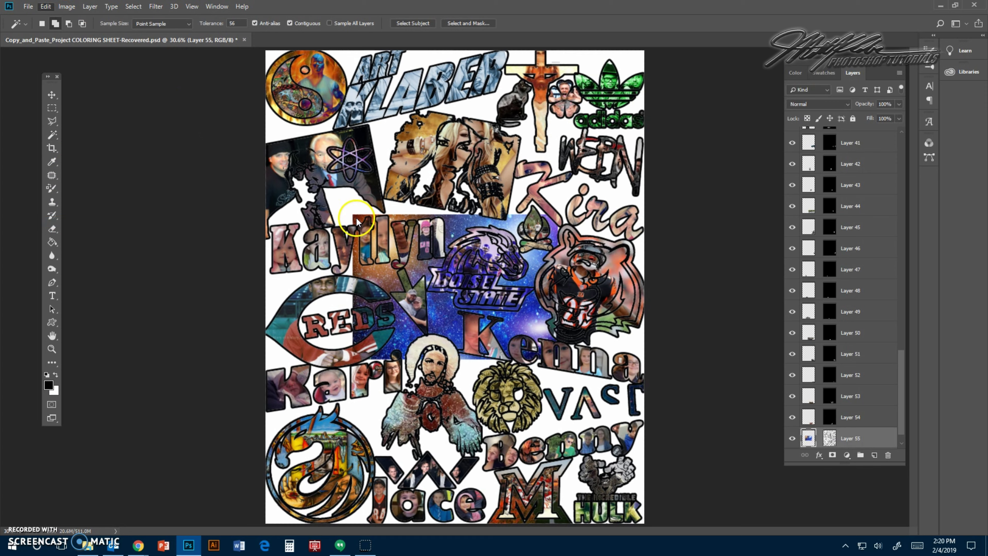
{"action": "left_click_drag", "start_coordinate": [351, 211], "coordinate": [257, 45]}
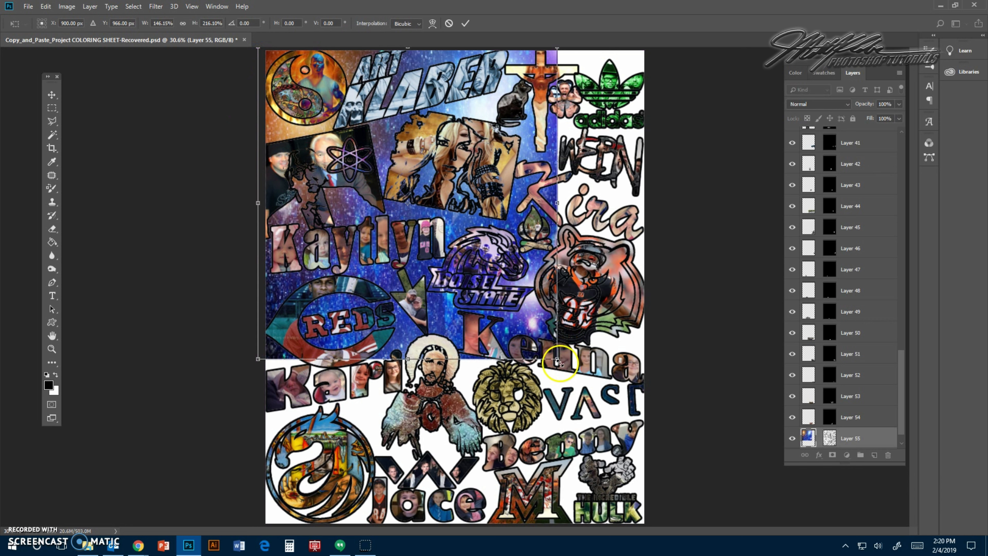
{"action": "left_click_drag", "start_coordinate": [560, 362], "coordinate": [662, 526]}
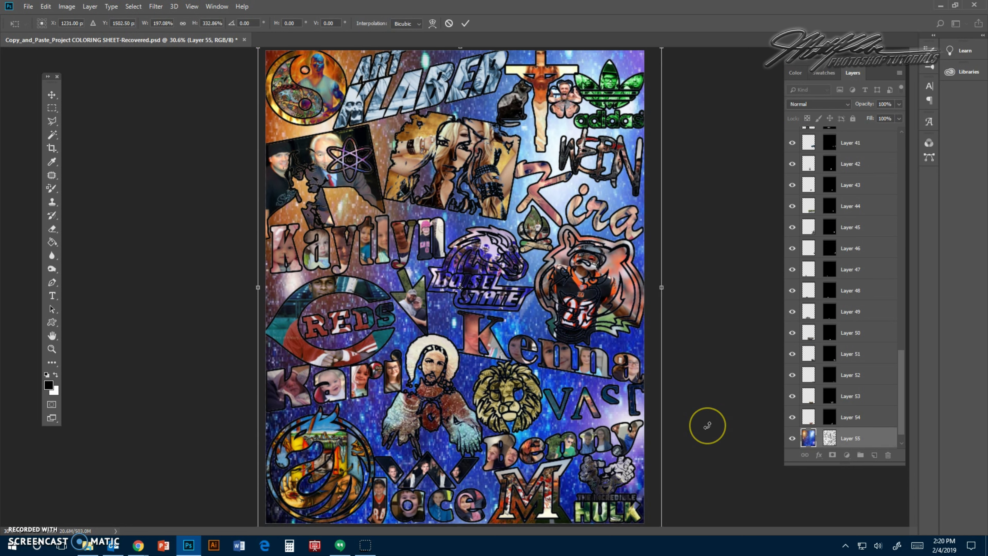
{"action": "key", "text": "Return"}
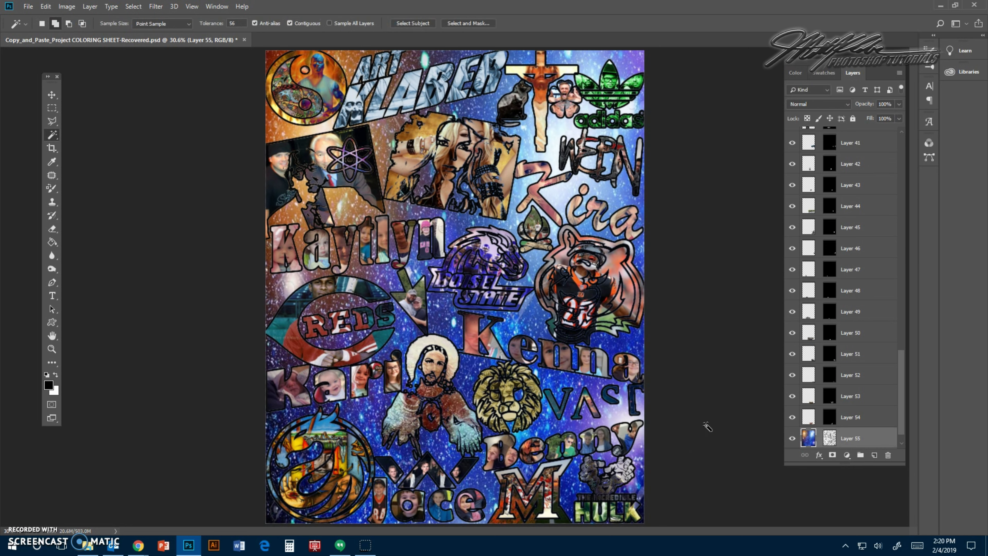
Delete the stretched star field Layer 55 and Magic Wand-select the sheet's outline areas again
{"action": "left_click", "coordinate": [625, 345]}
{"action": "key", "text": "Delete"}
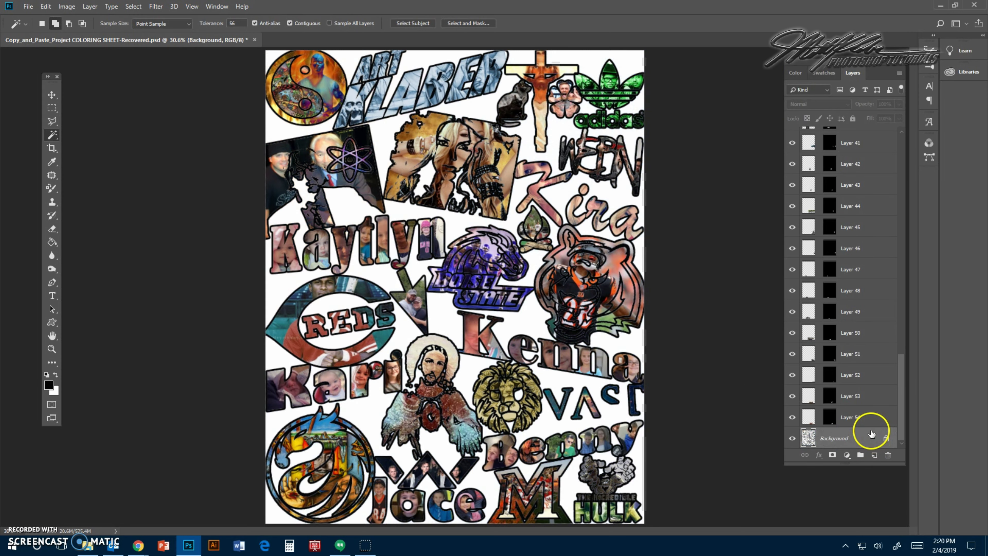
{"action": "left_click", "coordinate": [284, 166]}
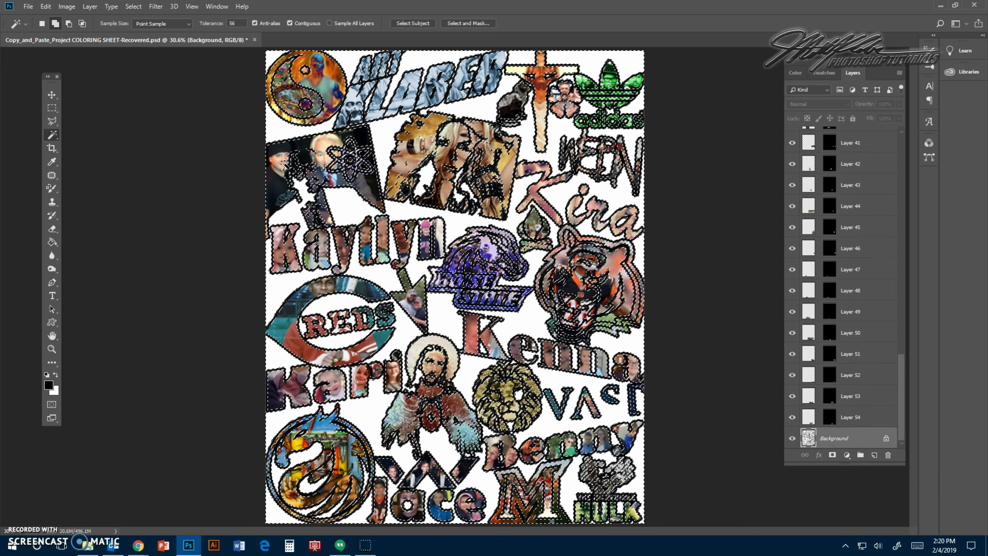
{"action": "left_click", "coordinate": [362, 95]}
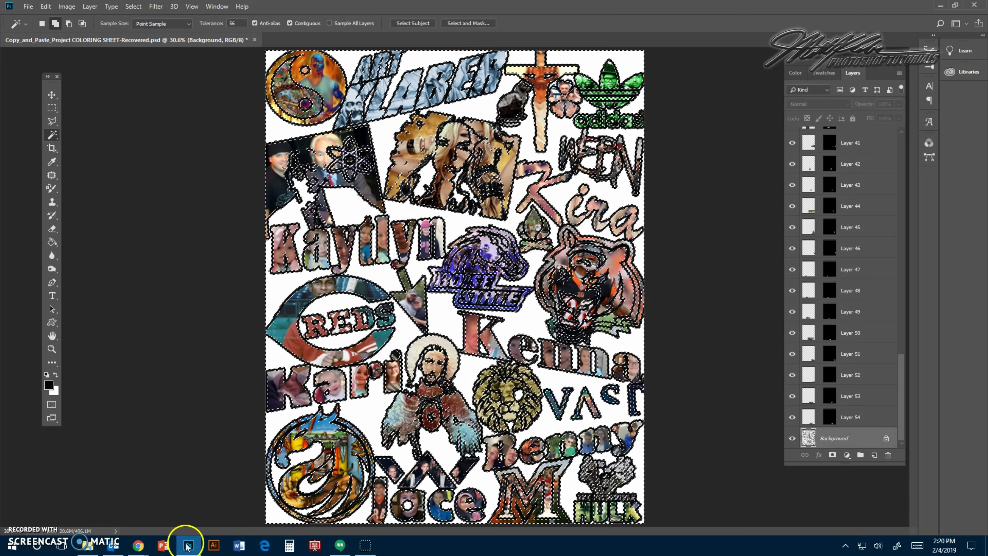
In Google Photos, find the Dec 1, 2018 photo of five men in Reds jerseys and copy it
{"action": "mouse_move", "coordinate": [143, 548]}
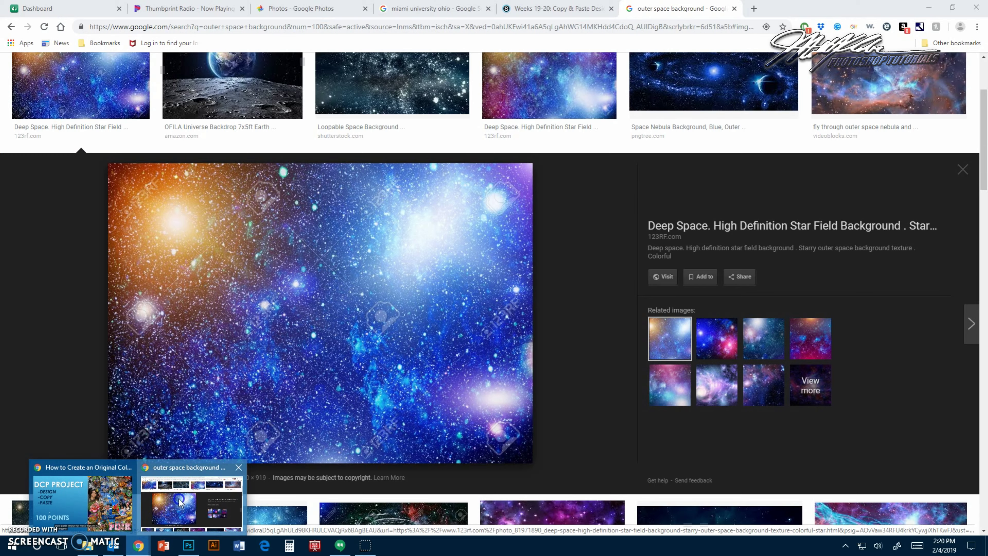
{"action": "left_click", "coordinate": [175, 498]}
{"action": "left_click", "coordinate": [289, 11]}
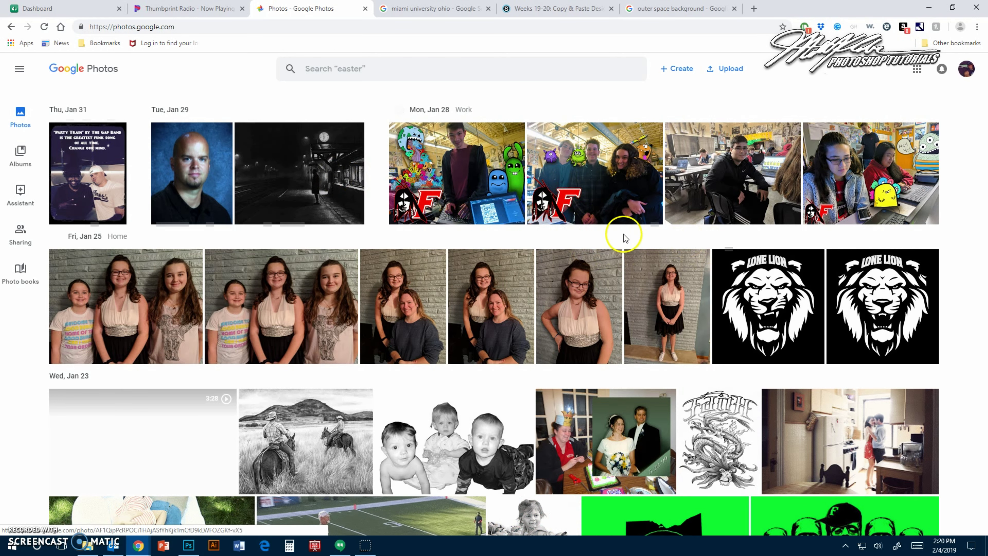
{"action": "scroll", "coordinate": [680, 226], "scroll_direction": "down", "scroll_amount": 15}
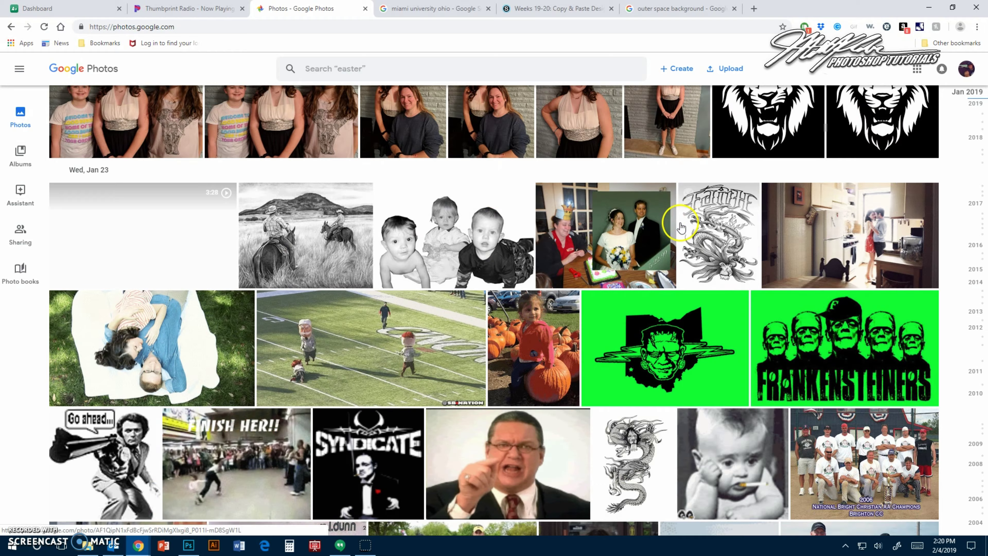
{"action": "scroll", "coordinate": [680, 230], "scroll_direction": "down", "scroll_amount": 10}
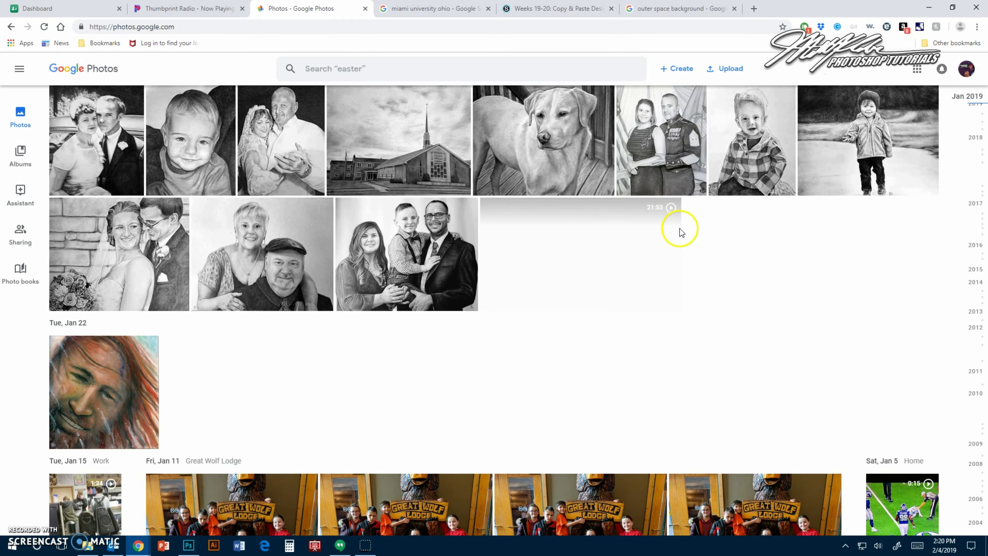
{"action": "scroll", "coordinate": [680, 233], "scroll_direction": "down", "scroll_amount": 10}
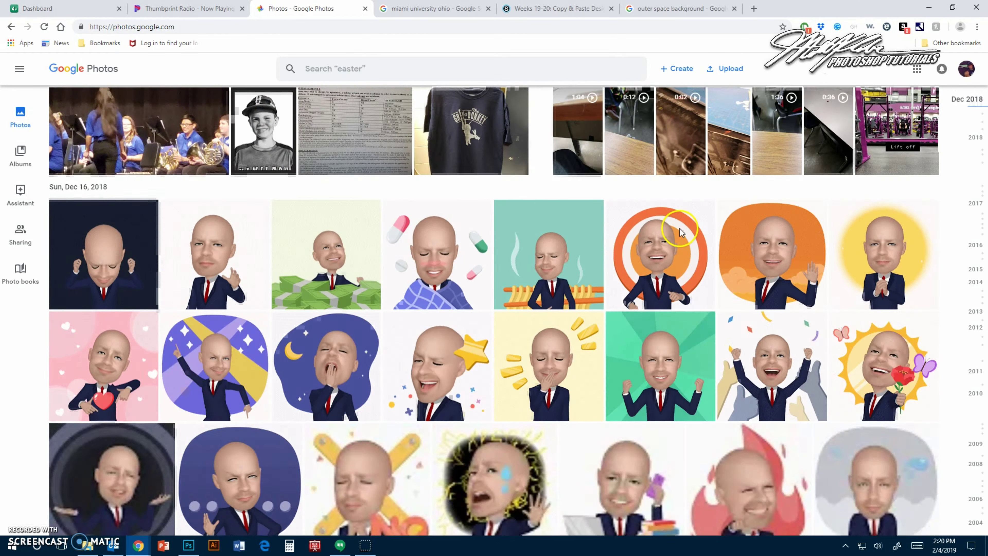
{"action": "scroll", "coordinate": [679, 234], "scroll_direction": "down", "scroll_amount": 10}
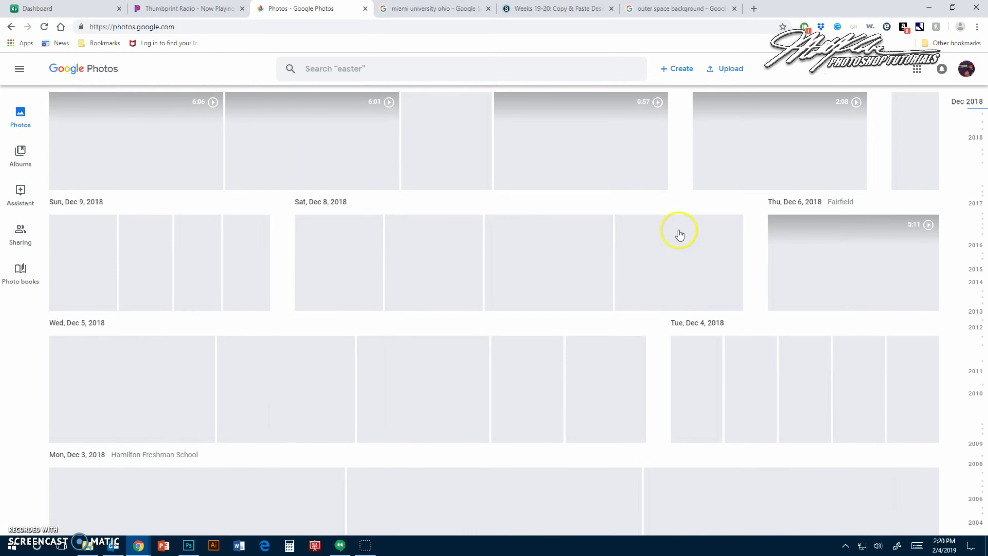
{"action": "scroll", "coordinate": [678, 231], "scroll_direction": "down", "scroll_amount": 2}
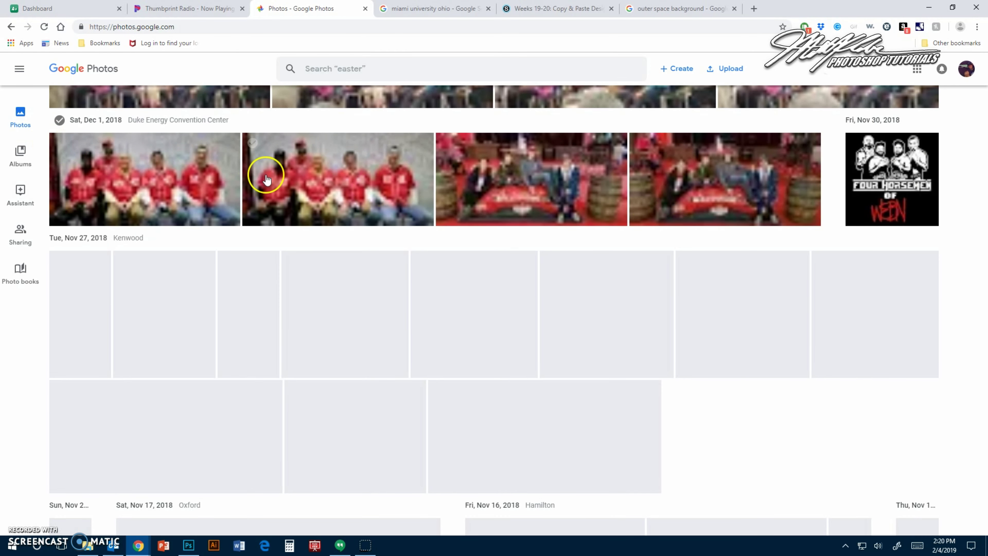
{"action": "left_click", "coordinate": [132, 160]}
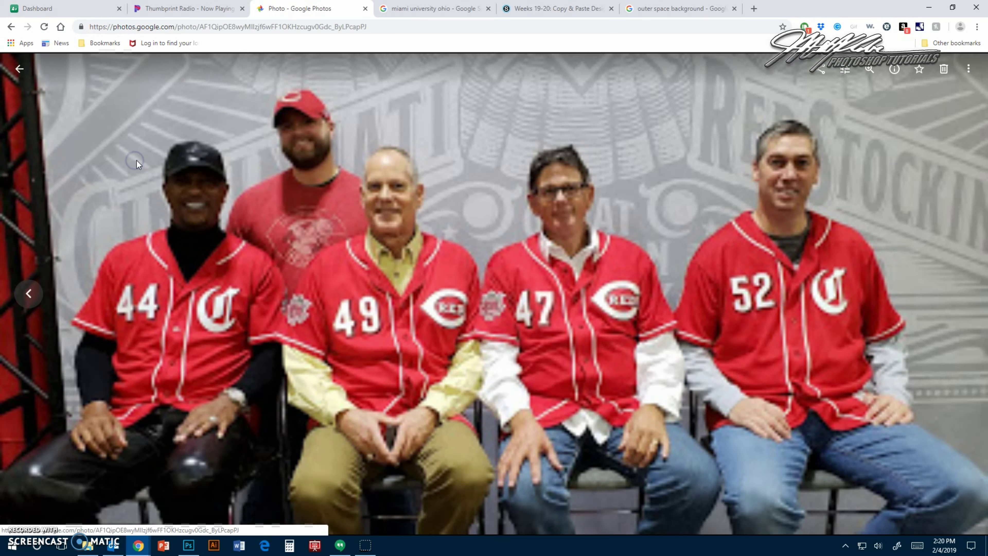
{"action": "right_click", "coordinate": [392, 188]}
{"action": "left_click", "coordinate": [429, 217]}
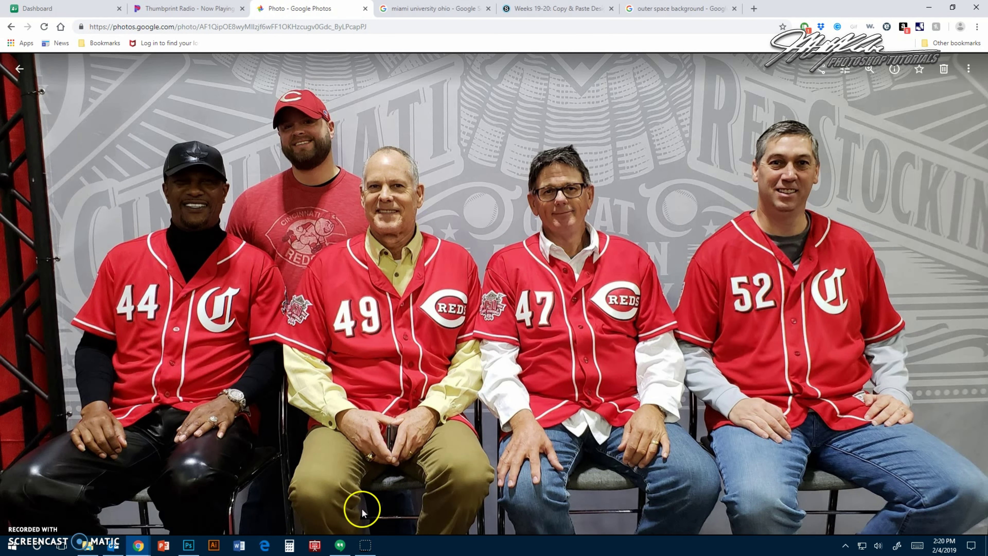
Paste the Reds photo into the outline selection as Layer 55, scaled to about 42%
{"action": "left_click", "coordinate": [194, 547]}
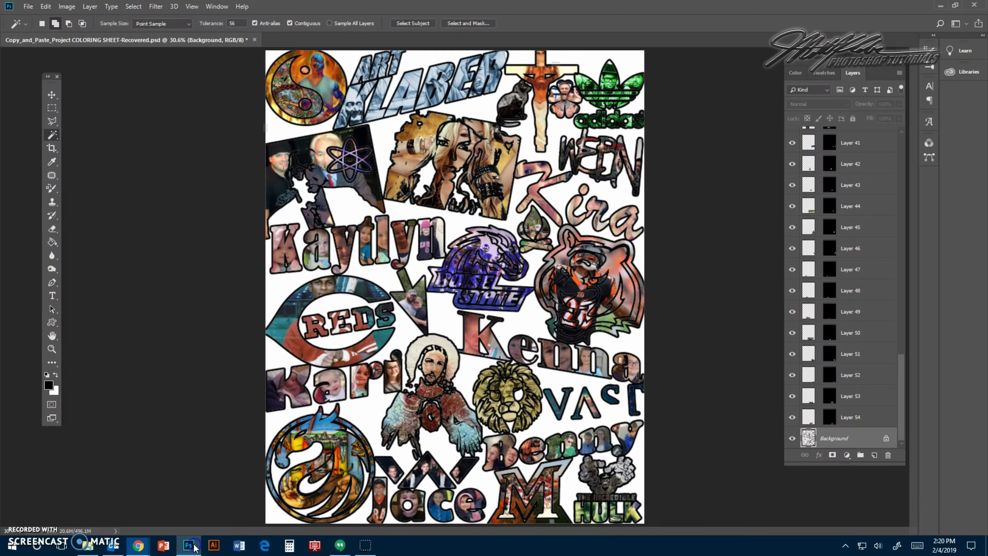
{"action": "key", "text": "ctrl+v"}
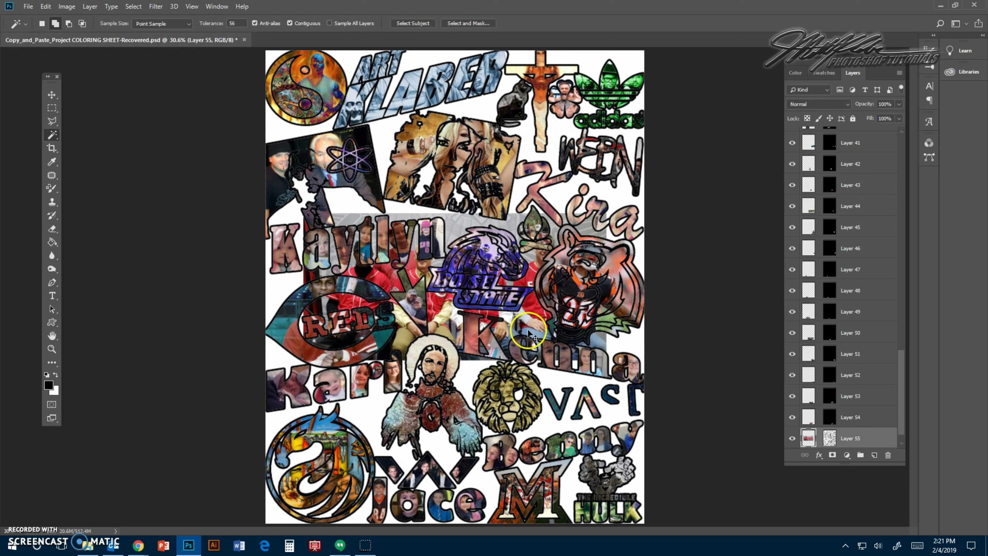
{"action": "key", "text": "ctrl+t"}
{"action": "left_click_drag", "start_coordinate": [603, 358], "coordinate": [383, 86]}
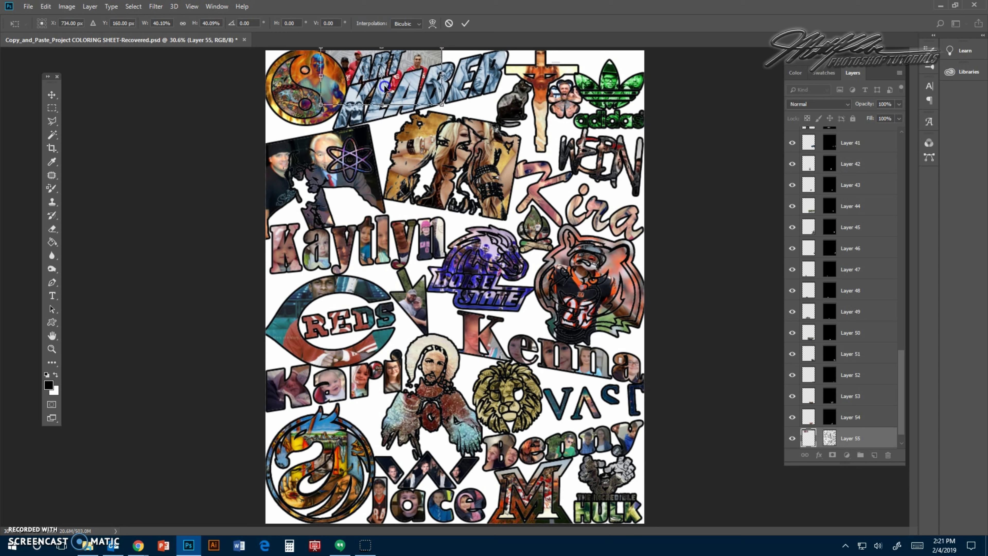
{"action": "key", "text": "Return"}
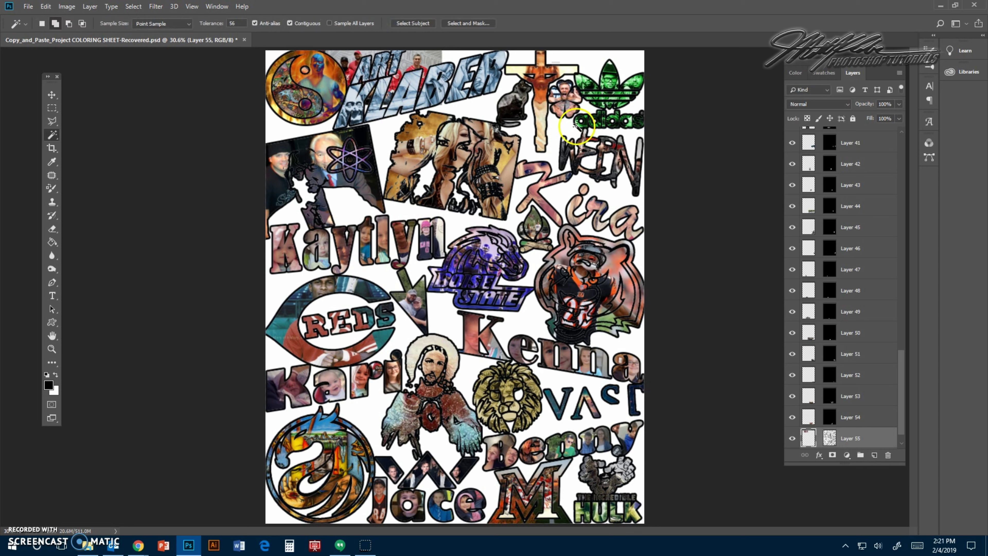
With the Background layer active, apply Select > Similar to catch matching areas across all designs
{"action": "scroll", "coordinate": [836, 332], "scroll_direction": "down", "scroll_amount": 1}
{"action": "left_click", "coordinate": [858, 438]}
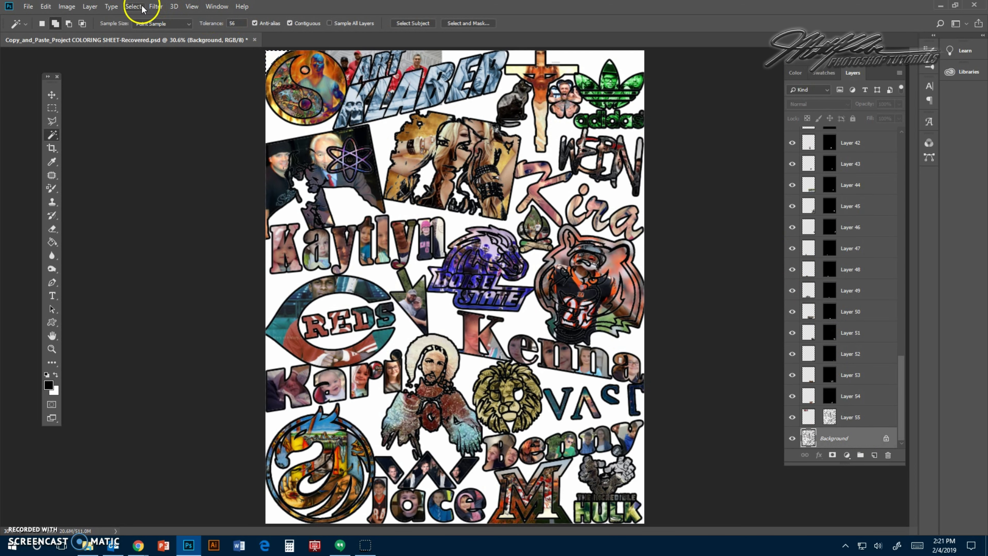
{"action": "left_click", "coordinate": [134, 7]}
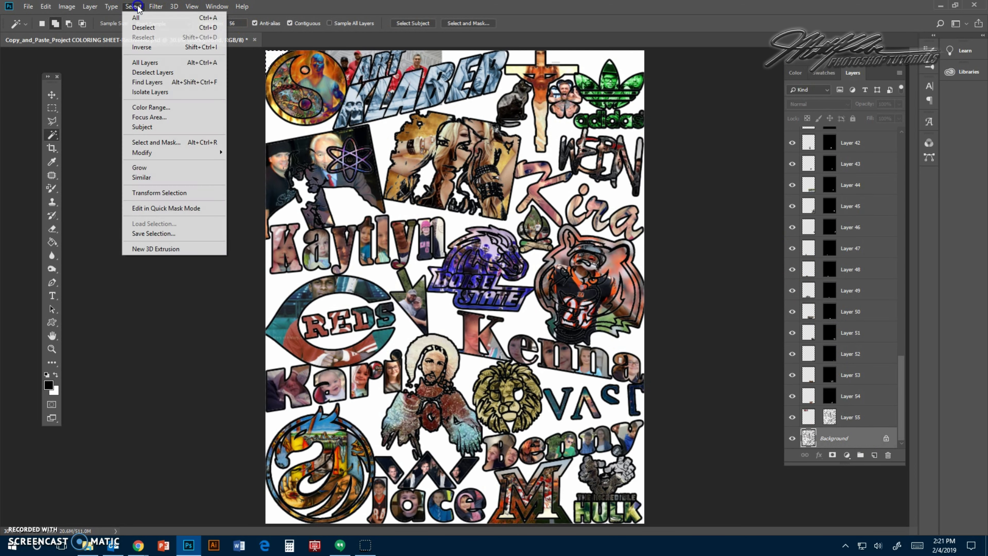
{"action": "left_click", "coordinate": [150, 181]}
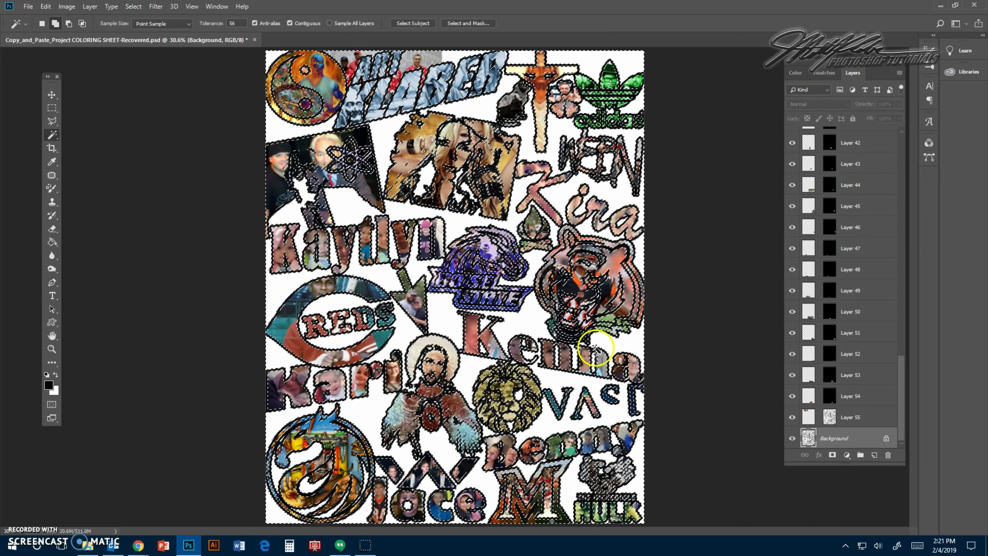
{"action": "mouse_move", "coordinate": [136, 547]}
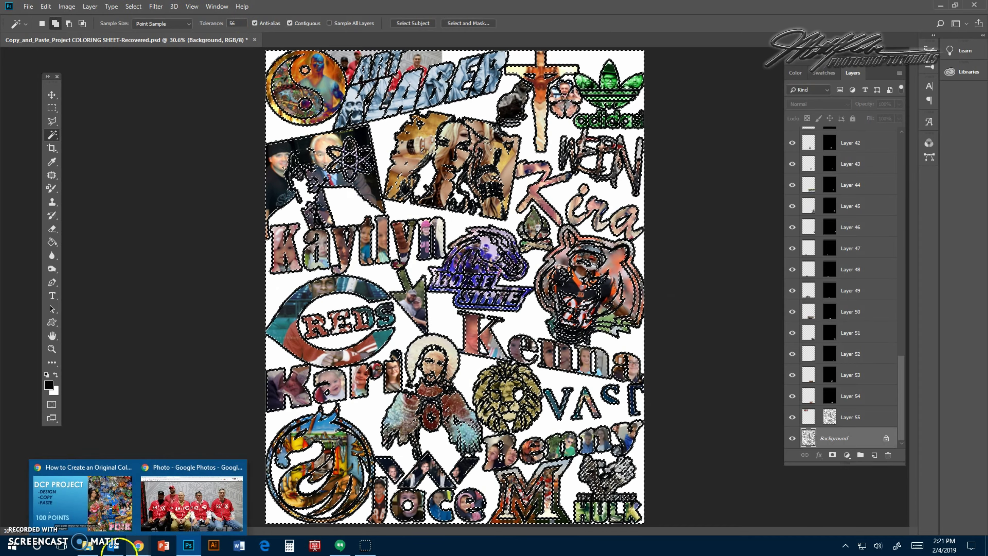
Open the Nov 16 Google Photos shot of two girls at a kitchen table and copy it
{"action": "left_click", "coordinate": [139, 546]}
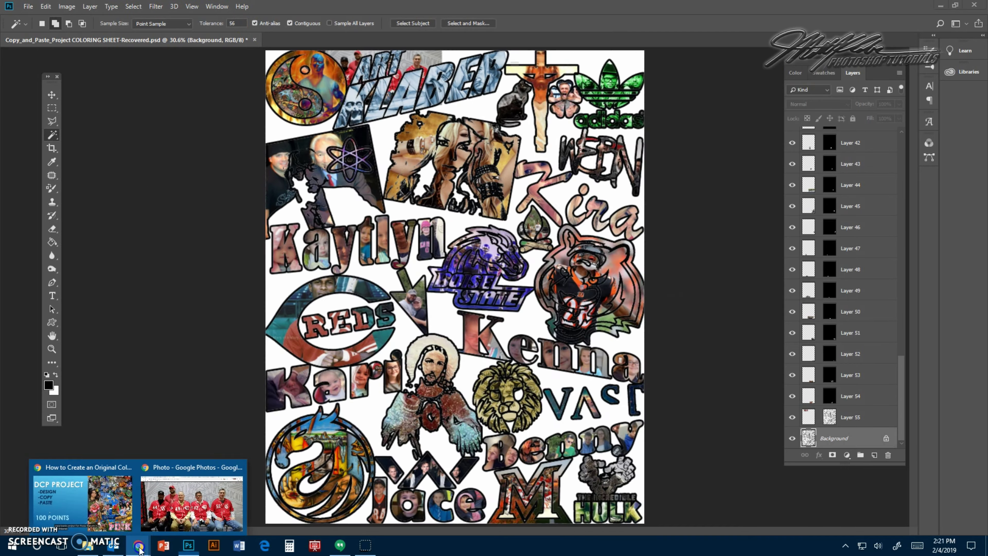
{"action": "left_click", "coordinate": [192, 502]}
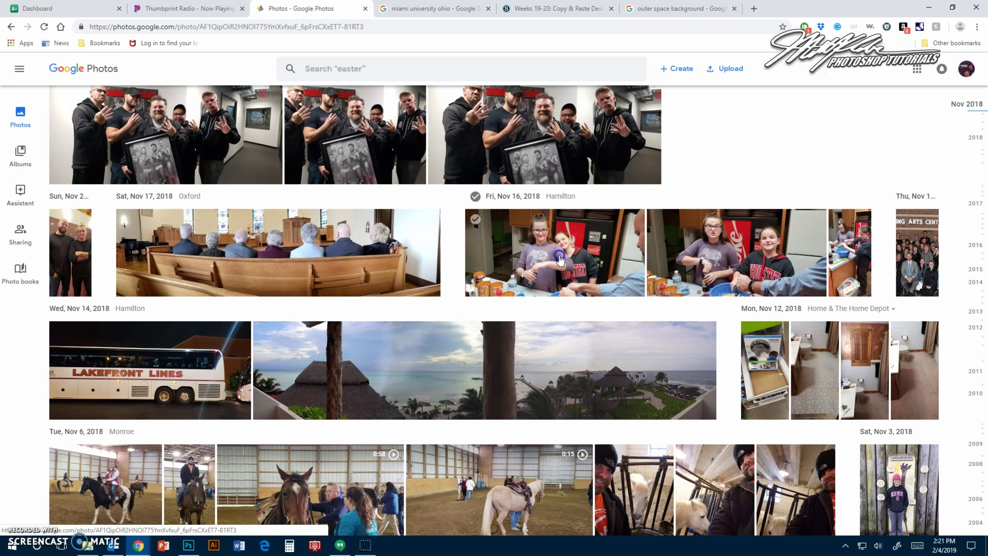
{"action": "left_click", "coordinate": [559, 255]}
{"action": "right_click", "coordinate": [506, 248]}
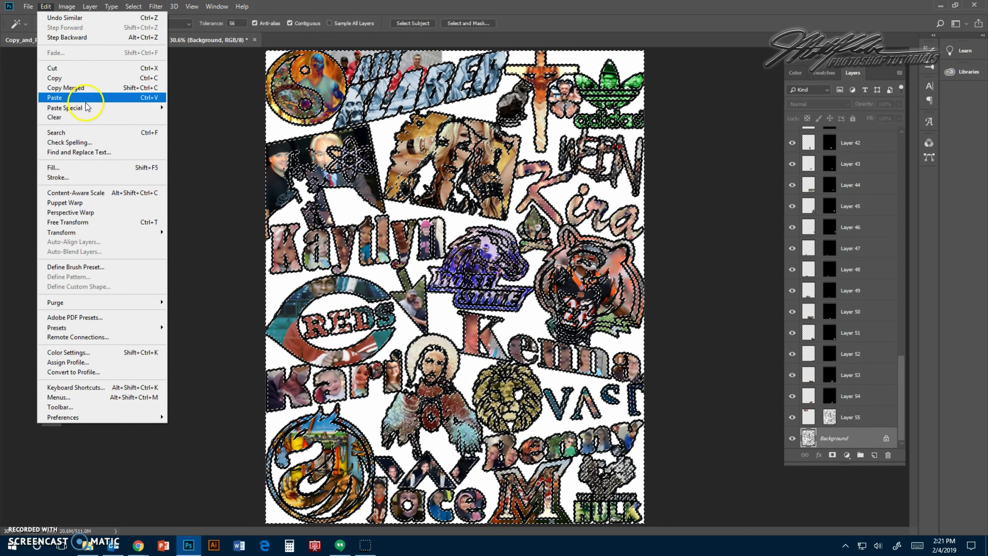
Paste the kitchen photo into the selection as Layer 56, scaled to 42%, moved upper left, tilted about 9°
{"action": "mouse_move", "coordinate": [90, 108]}
{"action": "left_click", "coordinate": [215, 126]}
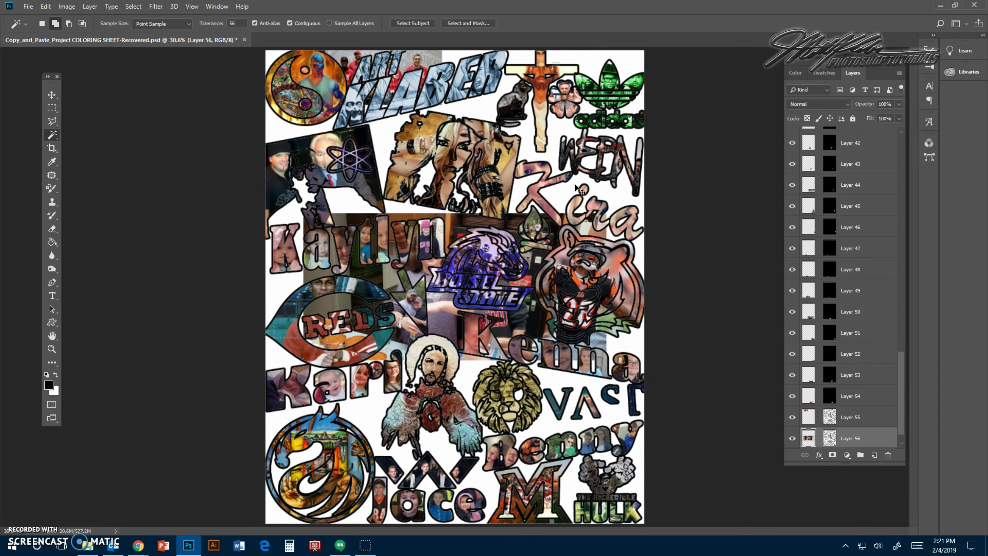
{"action": "key", "text": "ctrl+t"}
{"action": "left_click", "coordinate": [596, 303]}
{"action": "left_click_drag", "start_coordinate": [603, 358], "coordinate": [324, 150]}
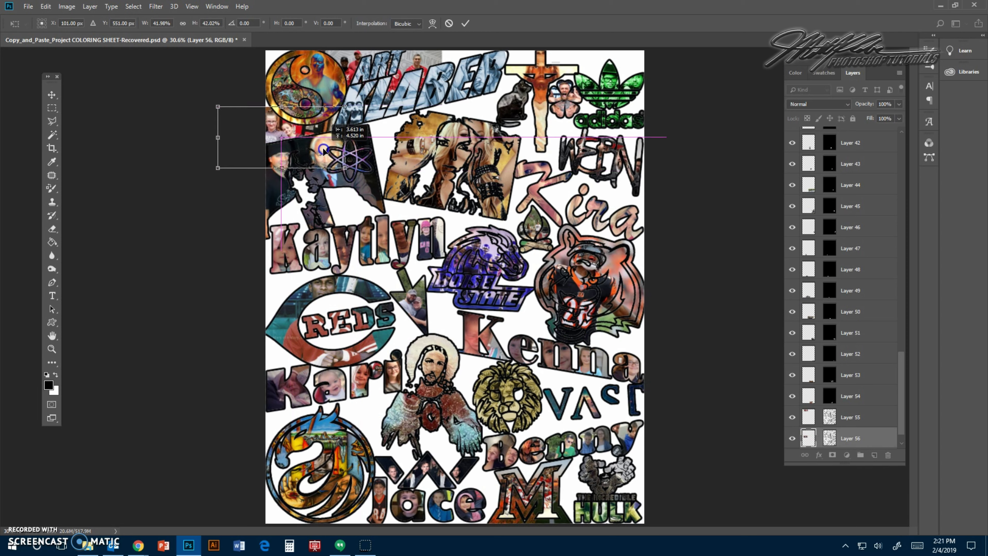
{"action": "mouse_move", "coordinate": [362, 97]}
{"action": "left_mouse_down"}
{"action": "mouse_move", "coordinate": [368, 109]}
{"action": "mouse_move", "coordinate": [345, 113]}
{"action": "mouse_move", "coordinate": [361, 100]}
{"action": "left_mouse_up"}
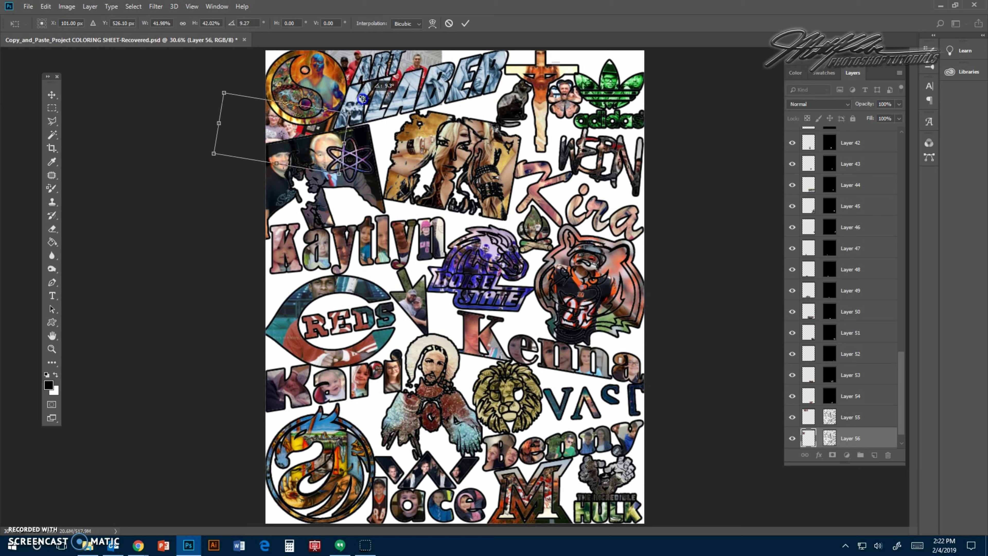
{"action": "key", "text": "Return"}
{"action": "key", "text": "w"}
{"action": "left_click", "coordinate": [402, 100]}
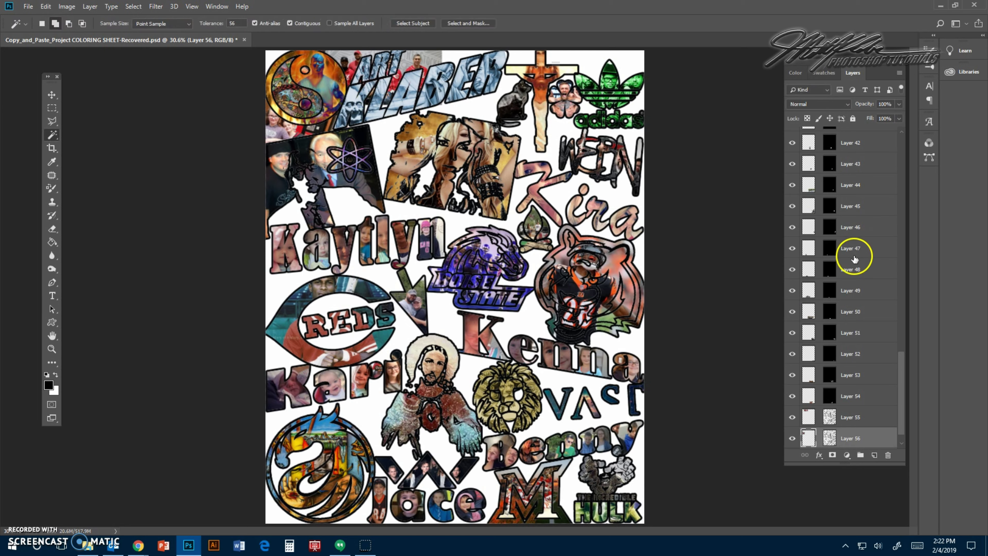
{"action": "scroll", "coordinate": [850, 352], "scroll_direction": "down", "scroll_amount": 1}
Reselect all similar-coloured areas of the Background layer with Select > Similar
{"action": "left_click", "coordinate": [858, 439]}
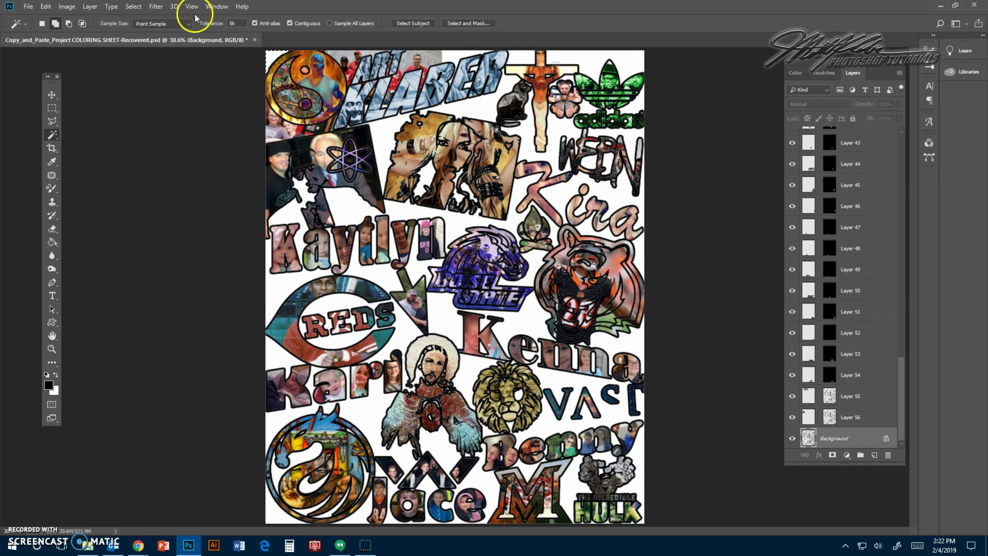
{"action": "left_click", "coordinate": [137, 10]}
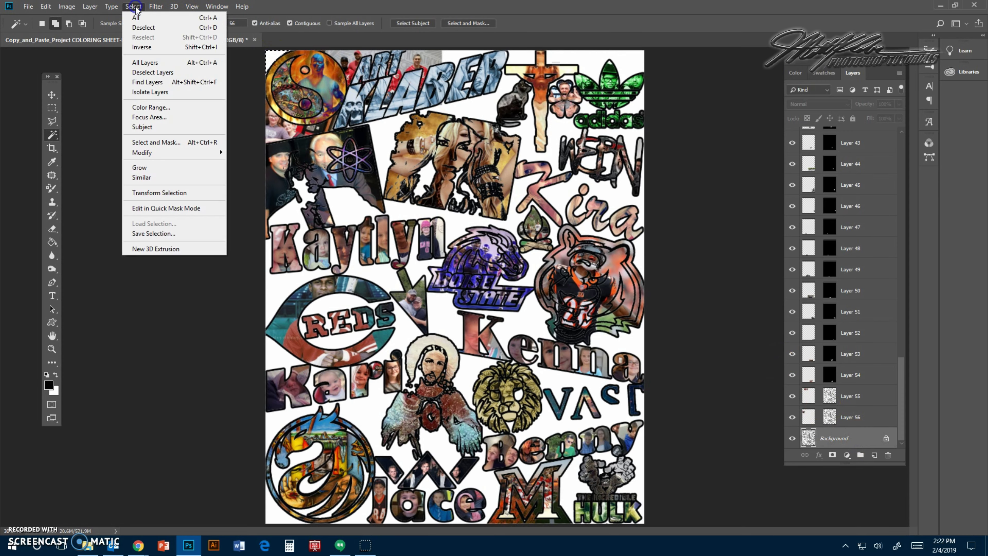
{"action": "left_click", "coordinate": [155, 177]}
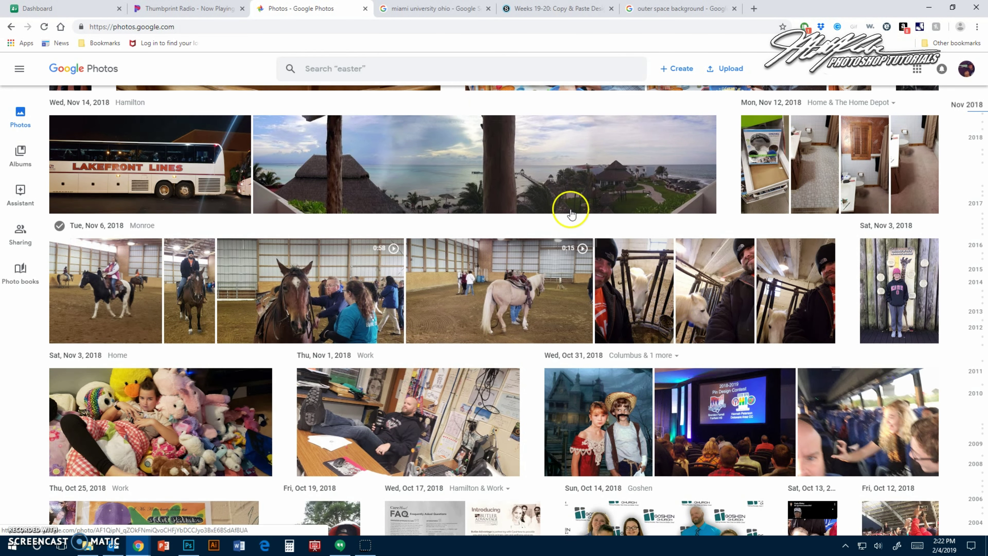
Copy the Google Photos panorama of the seaside resort with thatched huts
{"action": "left_click", "coordinate": [587, 193]}
{"action": "right_click", "coordinate": [452, 265]}
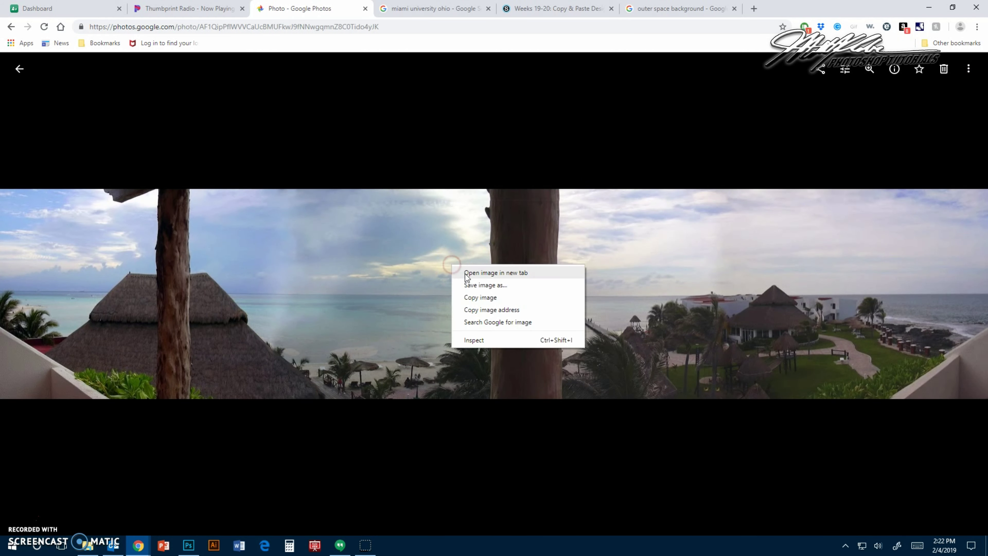
{"action": "left_click", "coordinate": [486, 301]}
Paste the seaside resort panorama into the outline selection as Layer 57 using Paste Into
{"action": "left_click", "coordinate": [190, 544]}
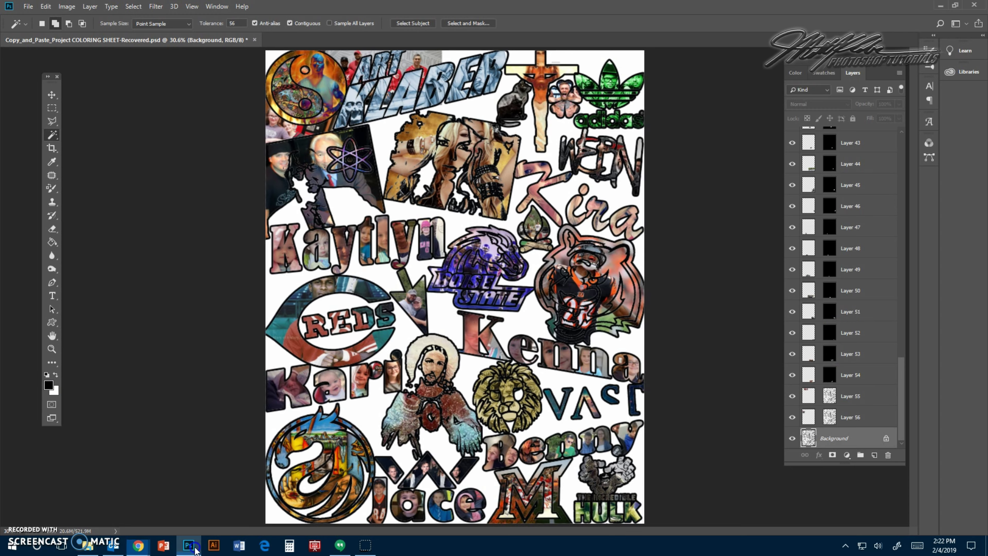
{"action": "left_click", "coordinate": [548, 104]}
{"action": "left_click", "coordinate": [45, 6]}
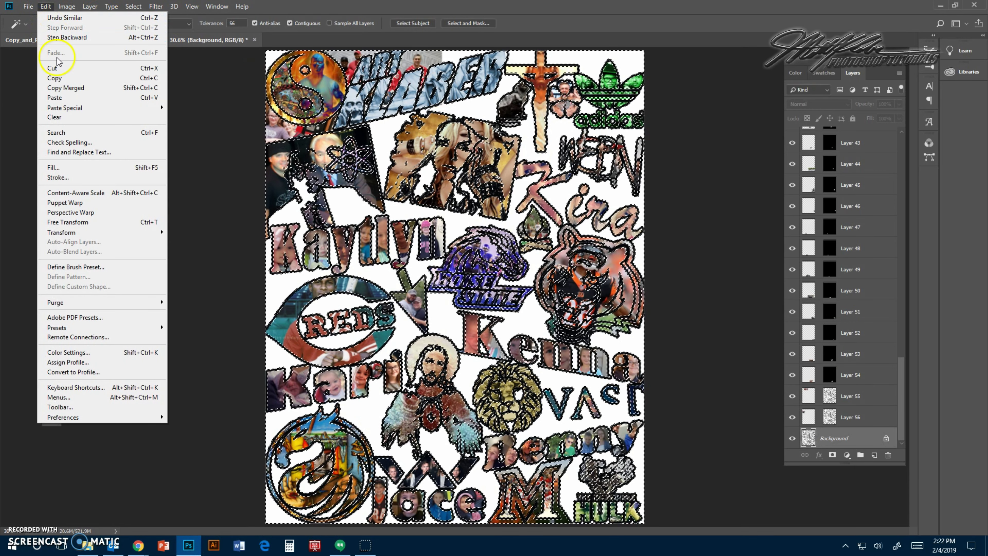
{"action": "mouse_move", "coordinate": [64, 109]}
{"action": "left_click", "coordinate": [210, 125]}
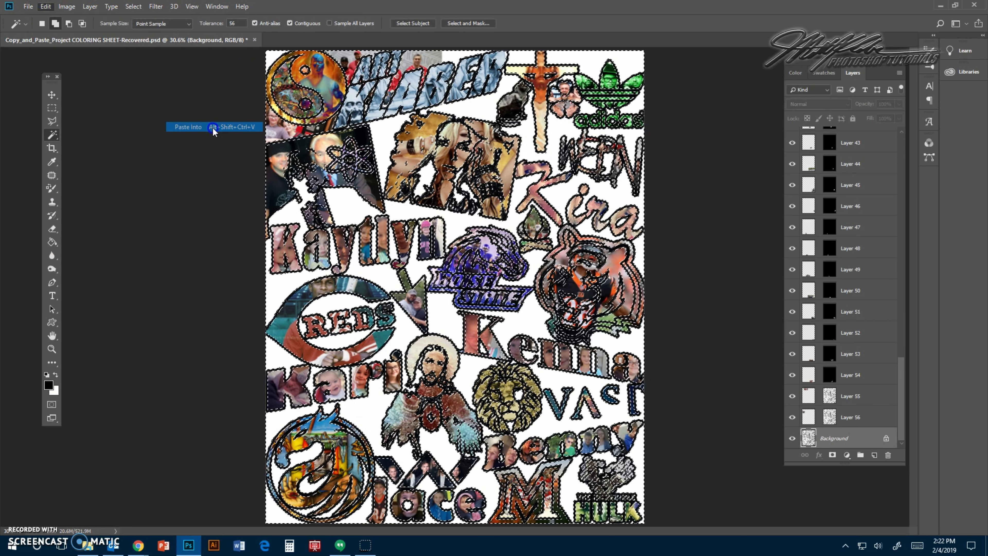
{"action": "left_click", "coordinate": [223, 129]}
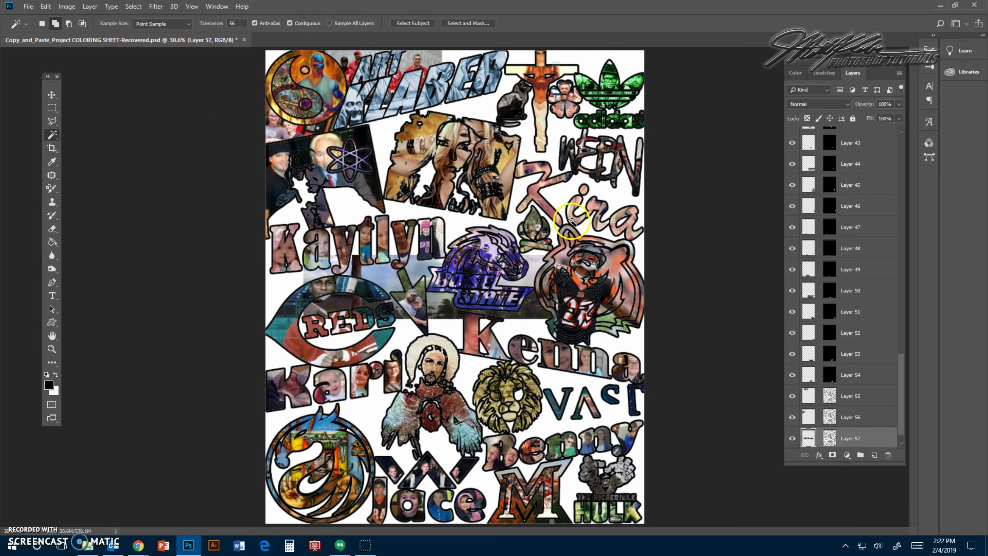
Scale the panorama to about 67% and position it to fill the top-right corner by the adidas logo
{"action": "key", "text": "ctrl+t"}
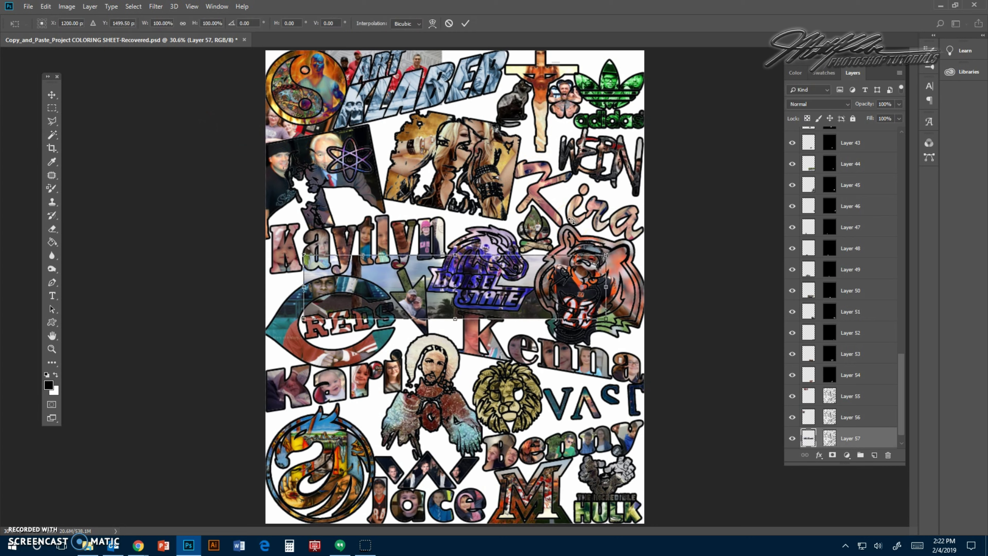
{"action": "left_click_drag", "start_coordinate": [547, 307], "coordinate": [581, 152]}
{"action": "left_click_drag", "start_coordinate": [361, 170], "coordinate": [480, 145]}
{"action": "left_click_drag", "start_coordinate": [556, 145], "coordinate": [525, 80]}
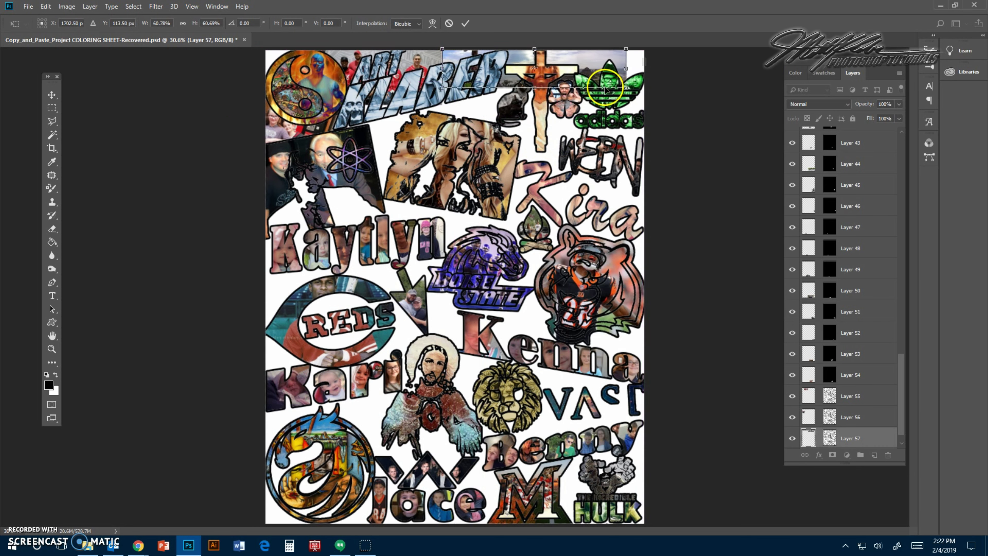
{"action": "left_click_drag", "start_coordinate": [624, 86], "coordinate": [643, 93]}
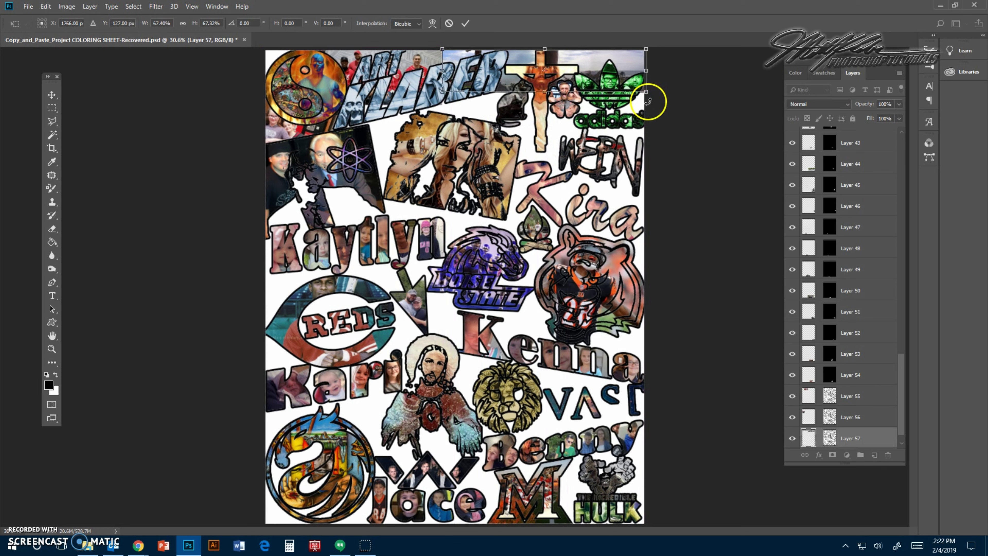
{"action": "key", "text": "Return"}
{"action": "key", "text": "w"}
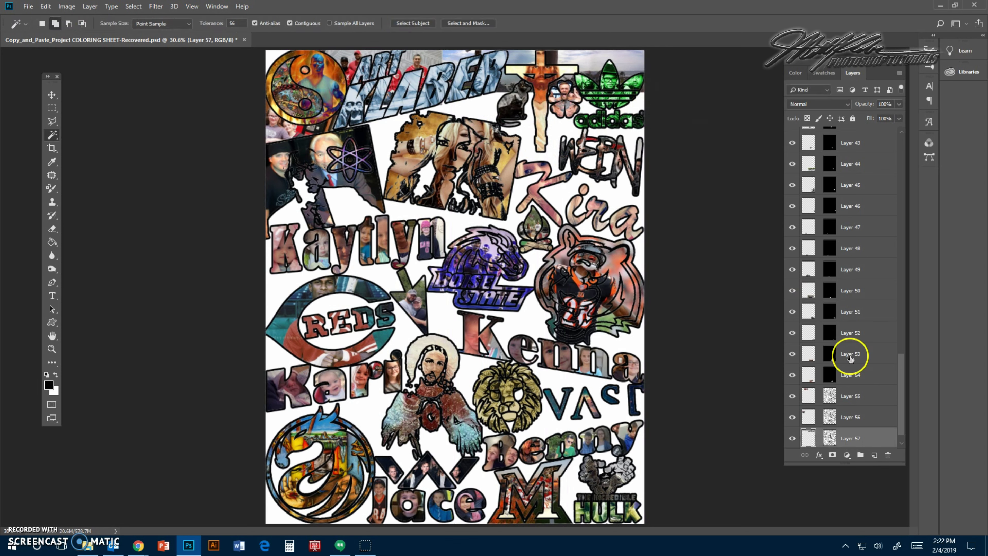
{"action": "scroll", "coordinate": [864, 411], "scroll_direction": "down", "scroll_amount": 1}
With the Background layer active, use Select > Similar to grab all remaining white areas
{"action": "left_click", "coordinate": [859, 439]}
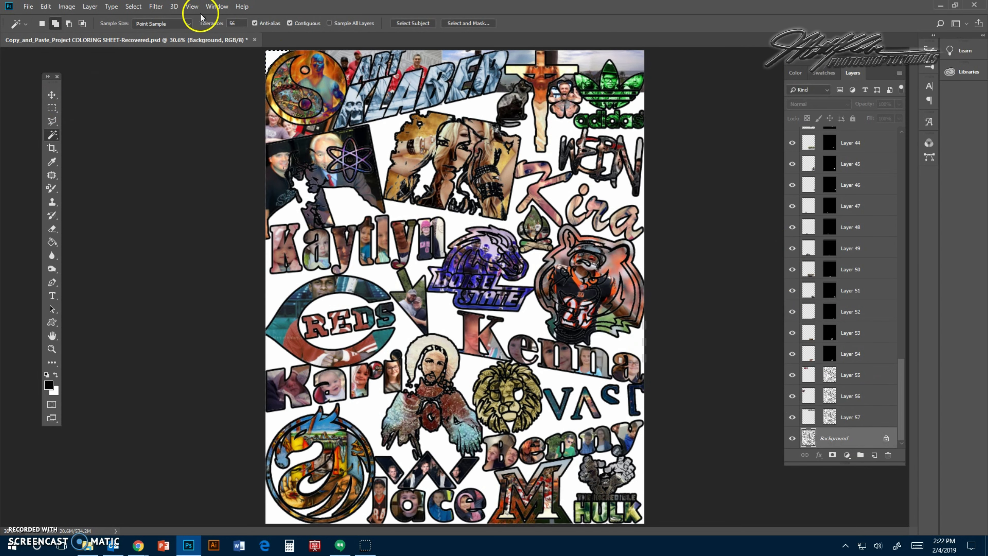
{"action": "left_click", "coordinate": [133, 6]}
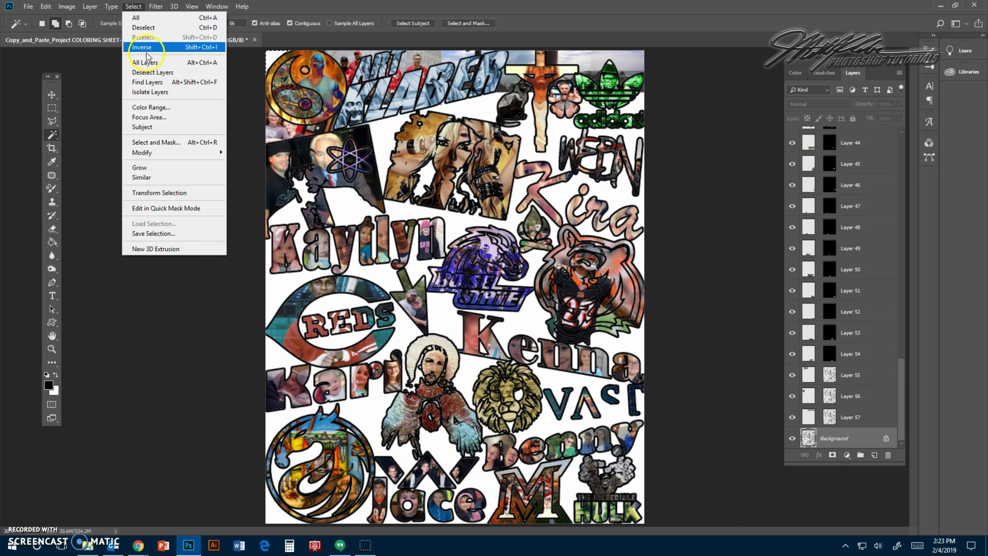
{"action": "left_click", "coordinate": [142, 177]}
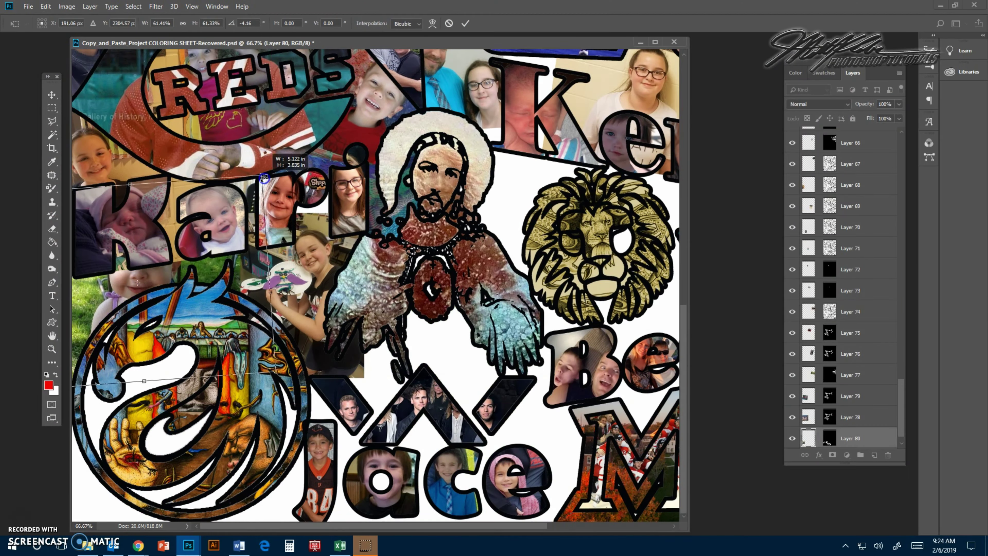
Click on the Photoshop canvas while filling the remaining white areas with photos
{"action": "left_click", "coordinate": [158, 444]}
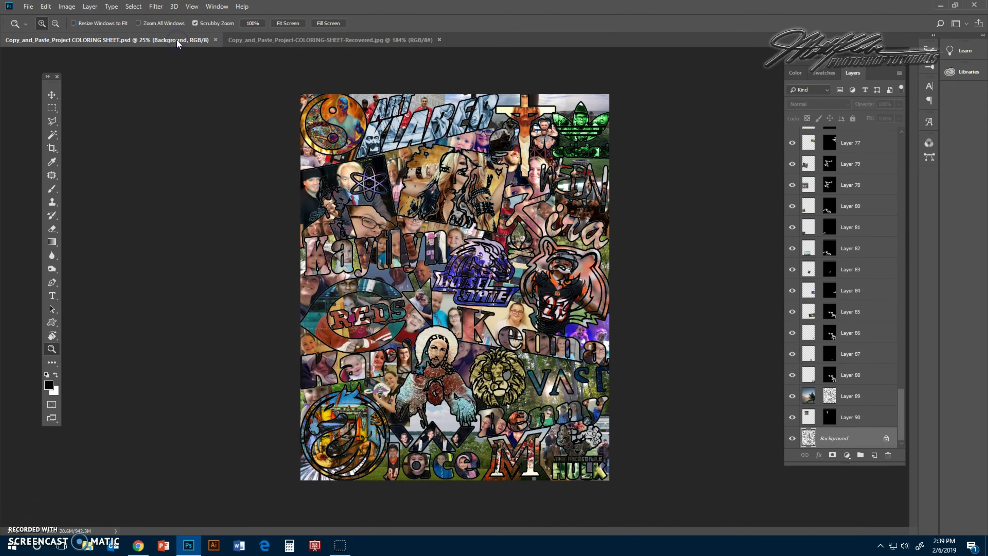
{"action": "left_click", "coordinate": [191, 6]}
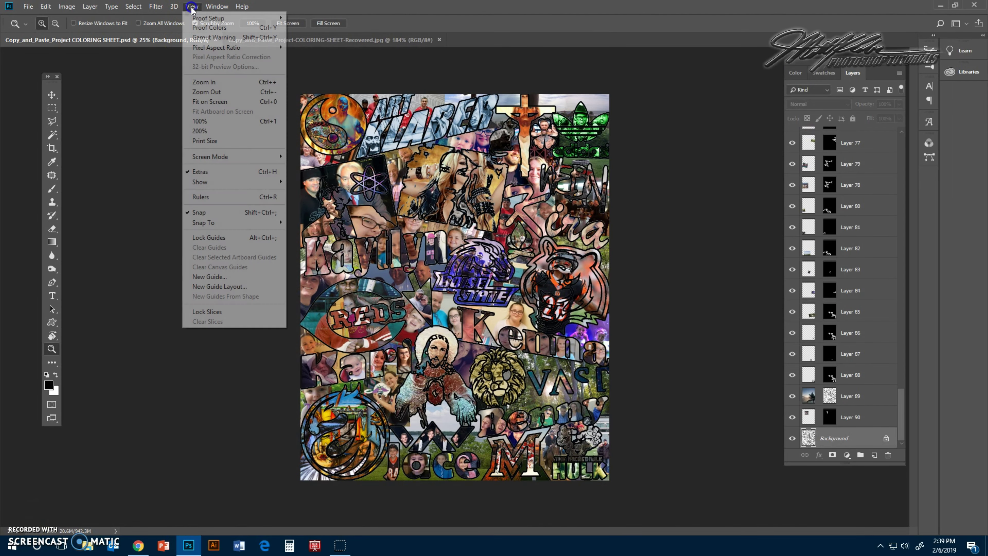
{"action": "left_click", "coordinate": [199, 102]}
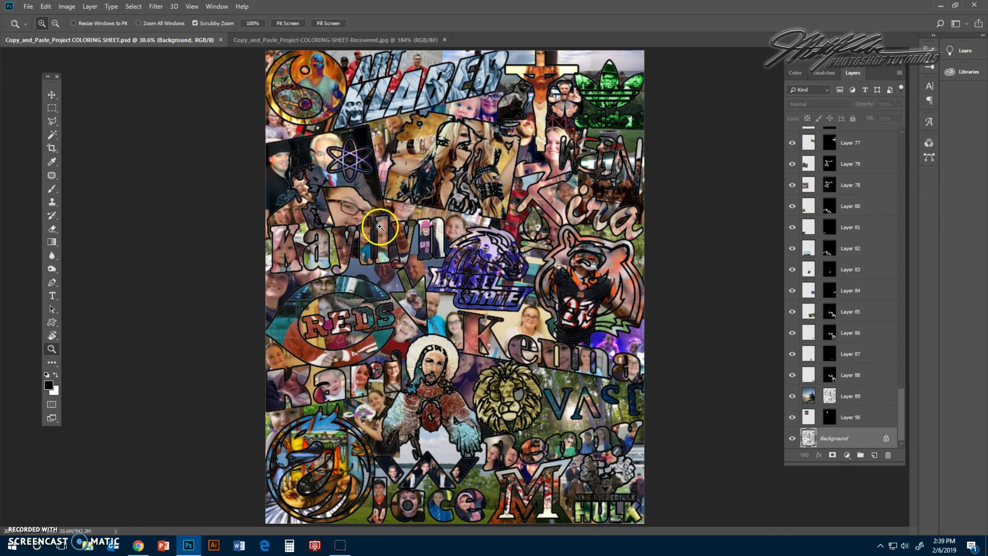
{"action": "left_click", "coordinate": [288, 40]}
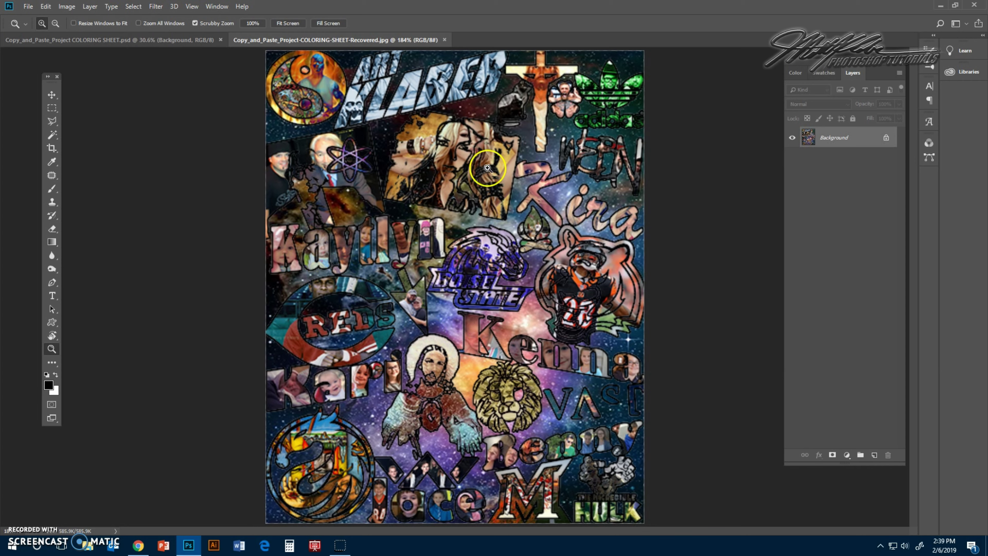
{"action": "left_click", "coordinate": [191, 43]}
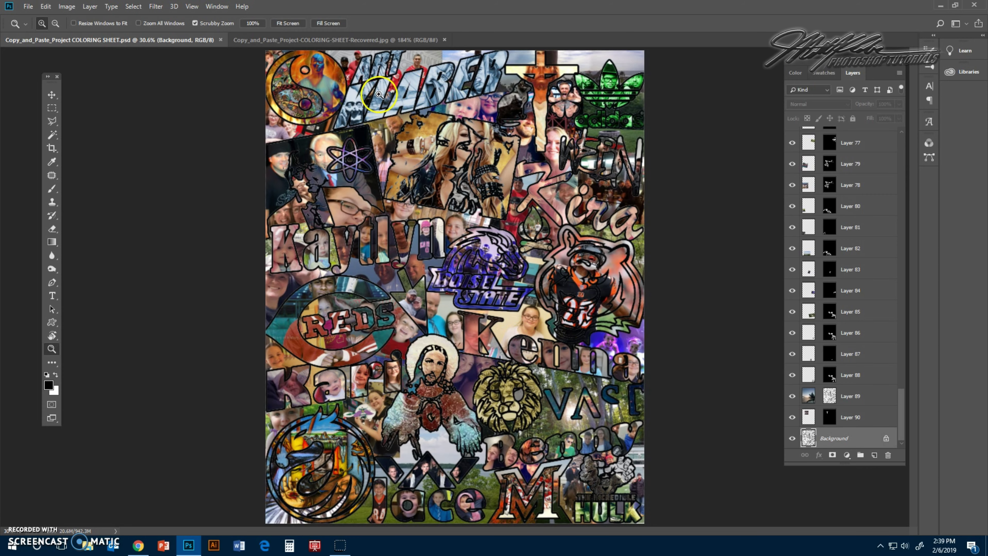
Zoom in closely on the grey gap in the atom symbol beside the face with glasses
{"action": "left_click_drag", "start_coordinate": [346, 84], "coordinate": [457, 194]}
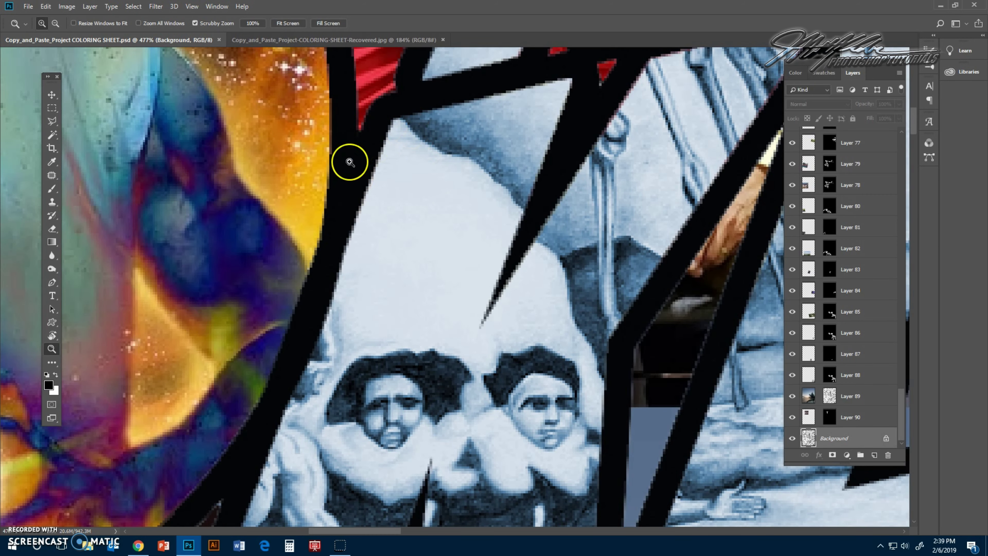
{"action": "left_click", "coordinate": [196, 11]}
{"action": "left_click", "coordinate": [206, 99]}
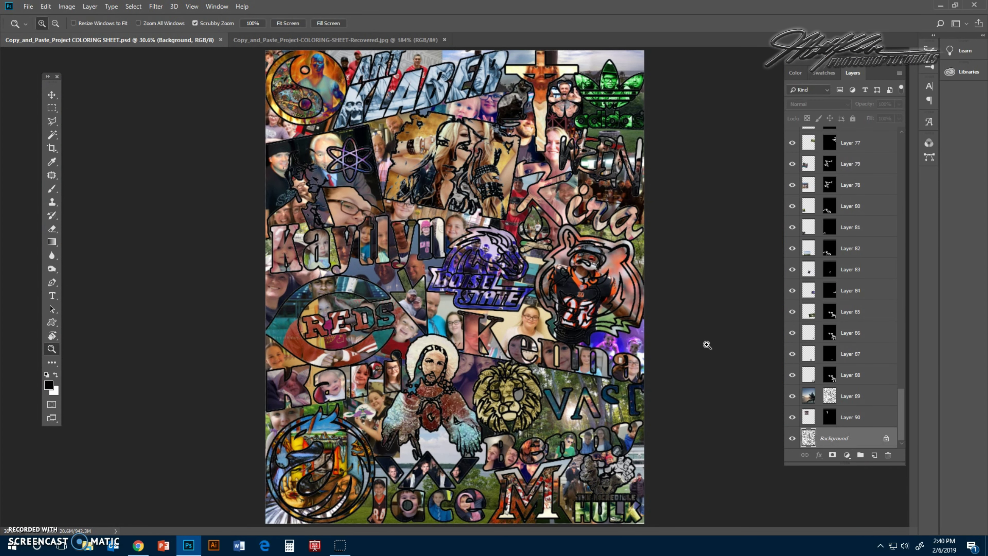
{"action": "left_click", "coordinate": [849, 454]}
{"action": "left_click", "coordinate": [53, 140]}
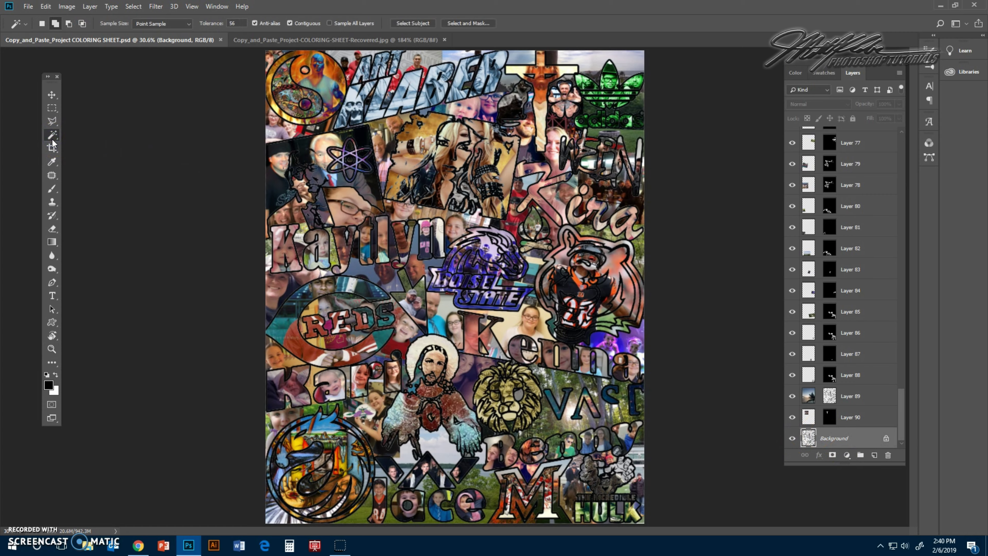
{"action": "left_click", "coordinate": [51, 350]}
{"action": "left_click_drag", "start_coordinate": [364, 260], "coordinate": [489, 262]}
{"action": "scroll", "coordinate": [501, 278], "scroll_direction": "up", "scroll_amount": 10}
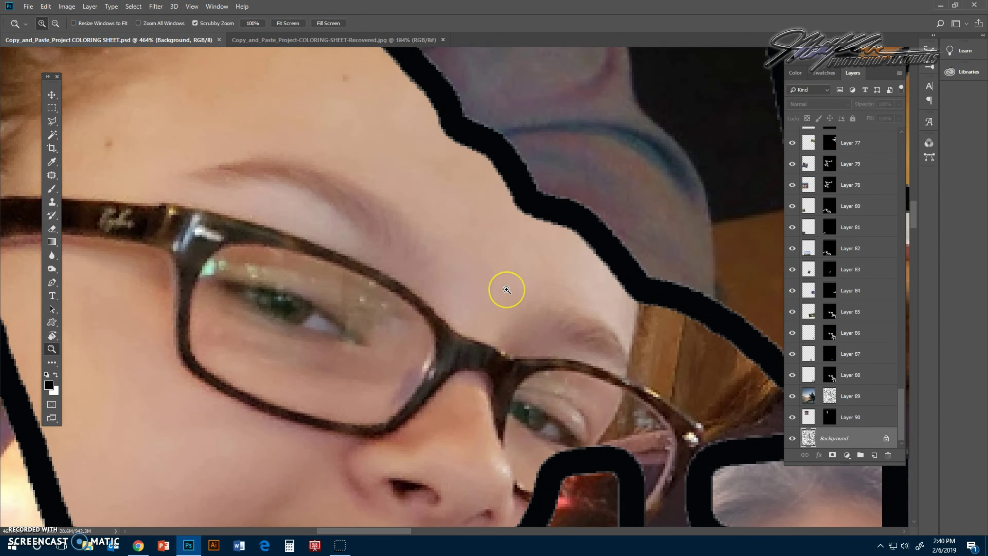
{"action": "scroll", "coordinate": [320, 185], "scroll_direction": "up", "scroll_amount": 4}
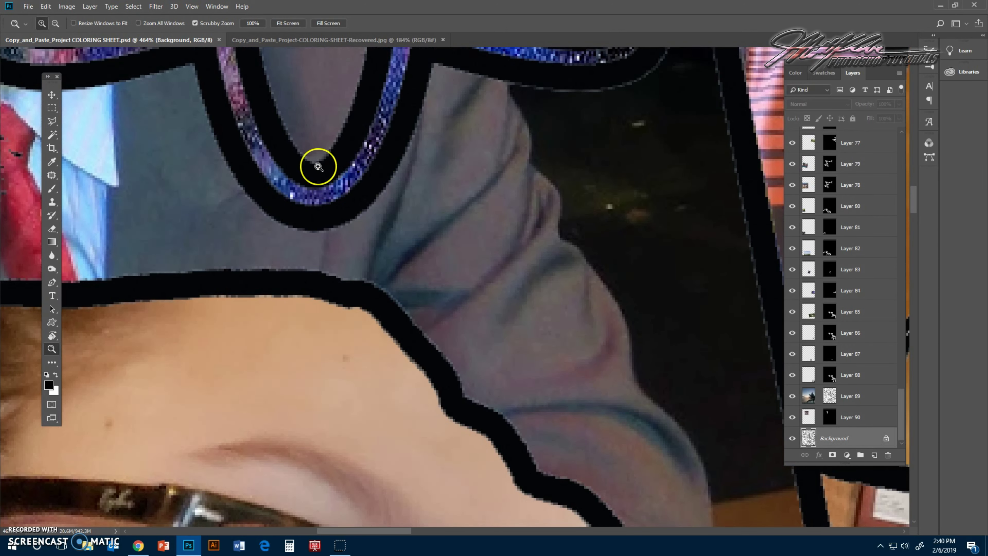
Select the grey gap with the Magic Wand and extend it via Select > Similar across the sheet
{"action": "left_click", "coordinate": [51, 138]}
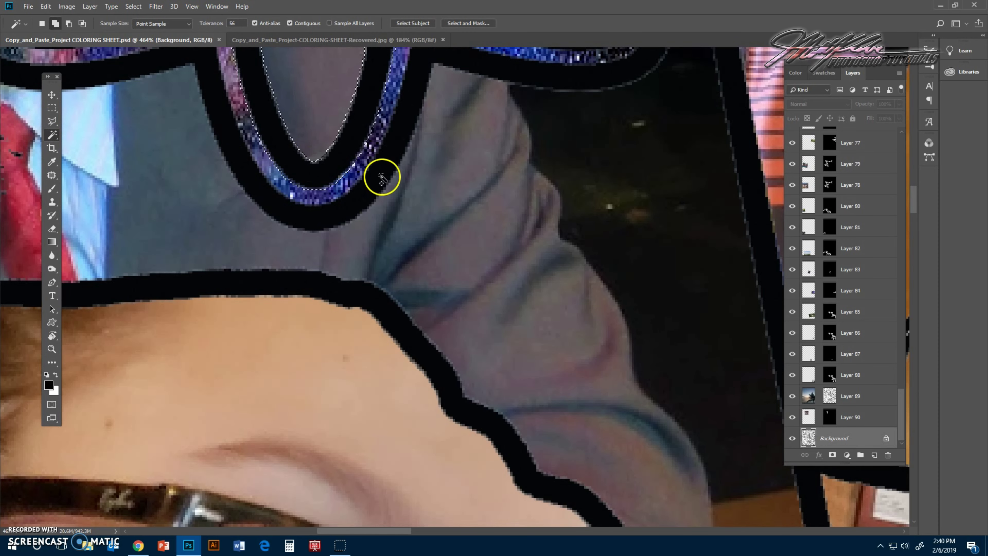
{"action": "scroll", "coordinate": [273, 115], "scroll_direction": "up", "scroll_amount": 5}
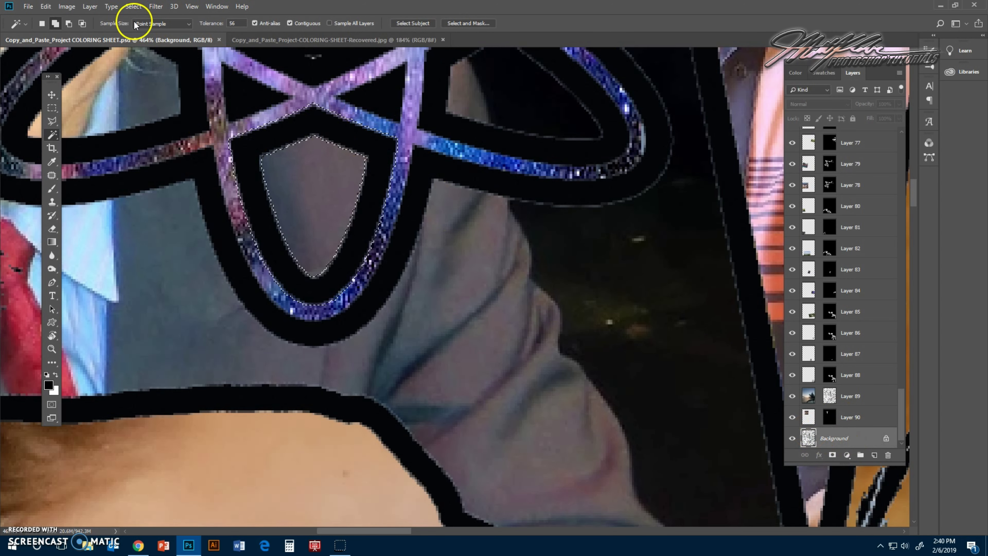
{"action": "left_click", "coordinate": [132, 6]}
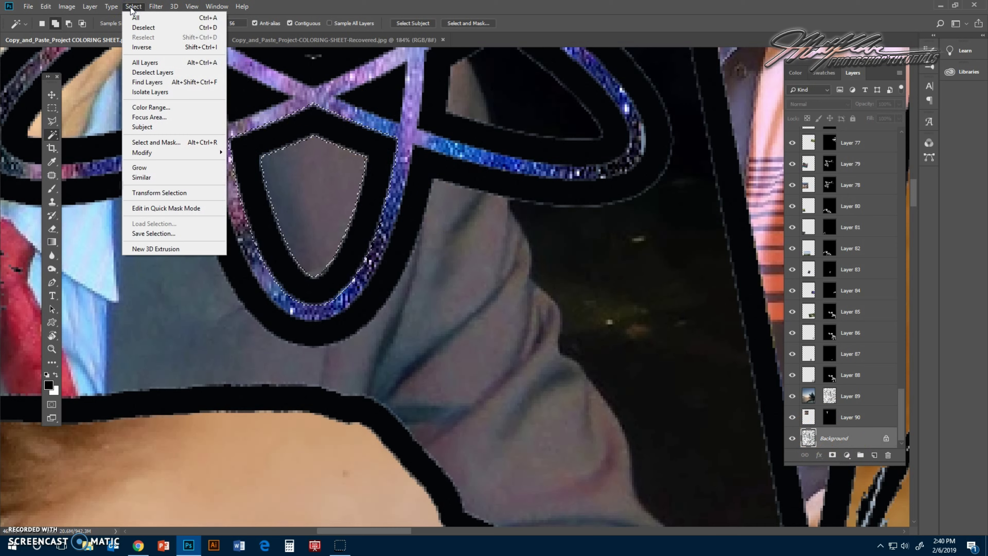
{"action": "left_click", "coordinate": [147, 177]}
{"action": "left_click", "coordinate": [191, 6]}
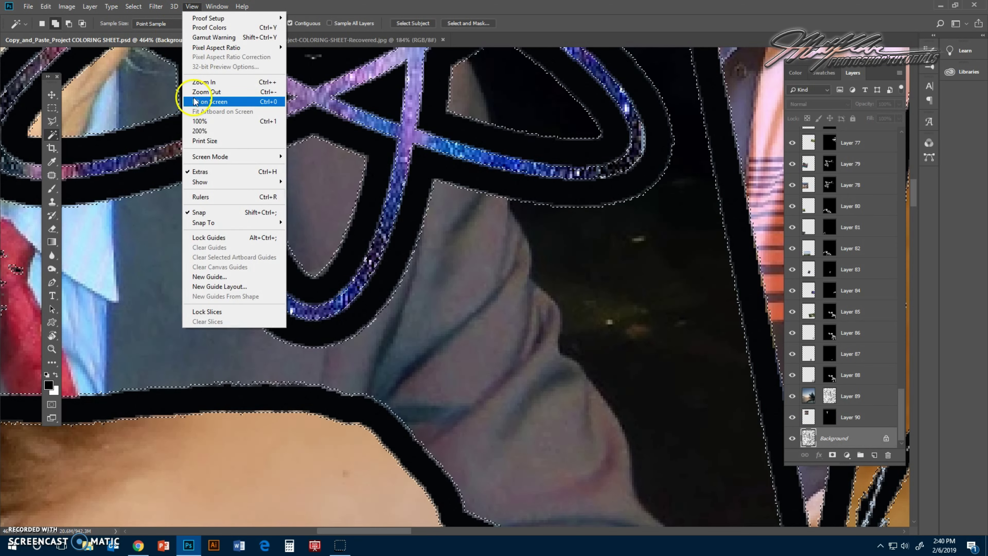
{"action": "left_click", "coordinate": [138, 545]}
Browse the 'outerspace' image results and copy the Wonderopolis galaxy nebula image
{"action": "left_click", "coordinate": [432, 10]}
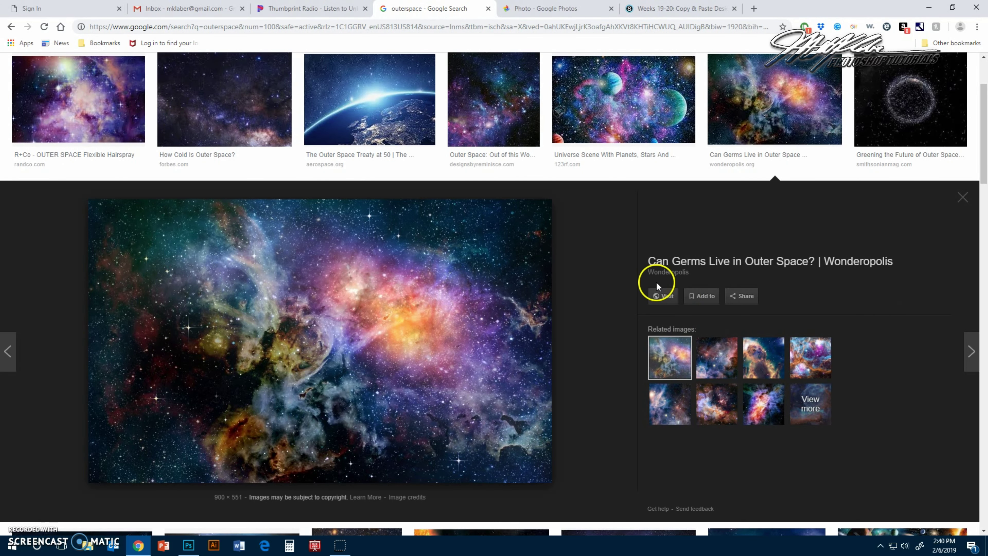
{"action": "scroll", "coordinate": [983, 185], "scroll_direction": "down", "scroll_amount": 6}
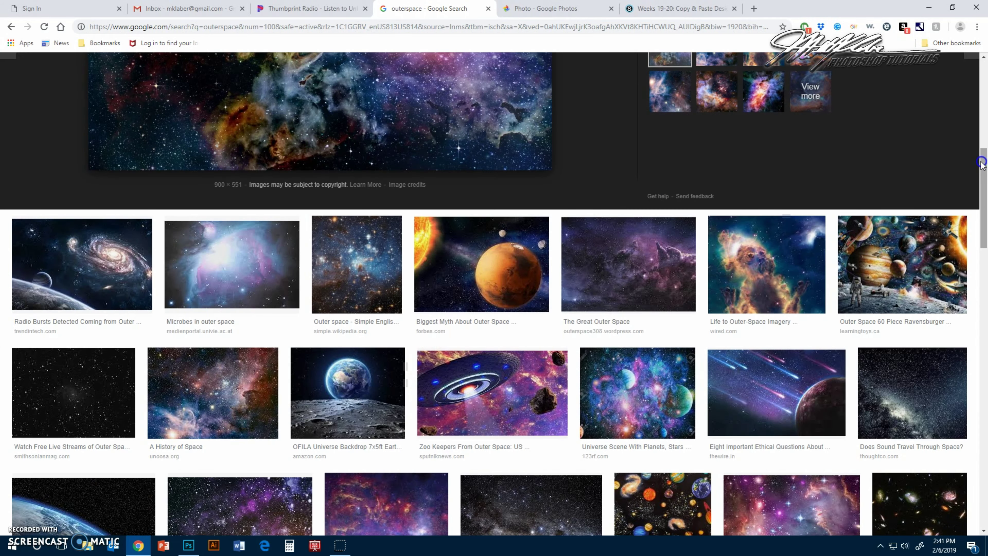
{"action": "scroll", "coordinate": [977, 108], "scroll_direction": "up", "scroll_amount": 7}
{"action": "scroll", "coordinate": [976, 108], "scroll_direction": "up", "scroll_amount": 2}
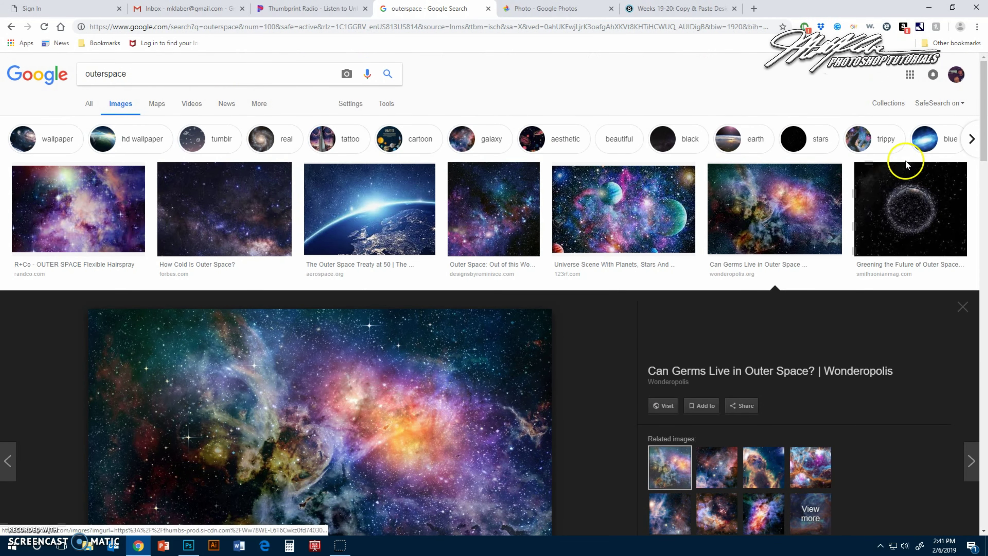
{"action": "scroll", "coordinate": [398, 216], "scroll_direction": "down", "scroll_amount": 5}
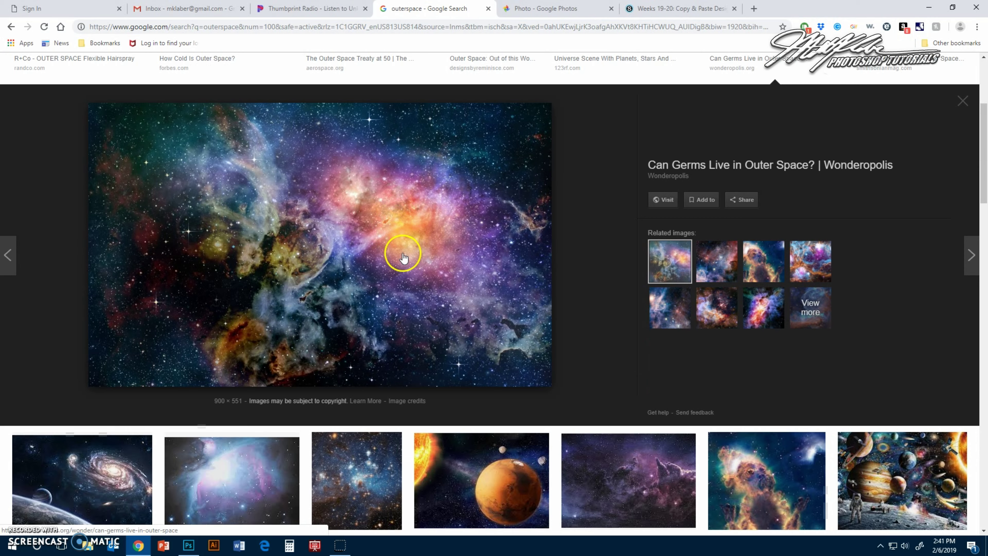
{"action": "scroll", "coordinate": [401, 249], "scroll_direction": "up", "scroll_amount": 5}
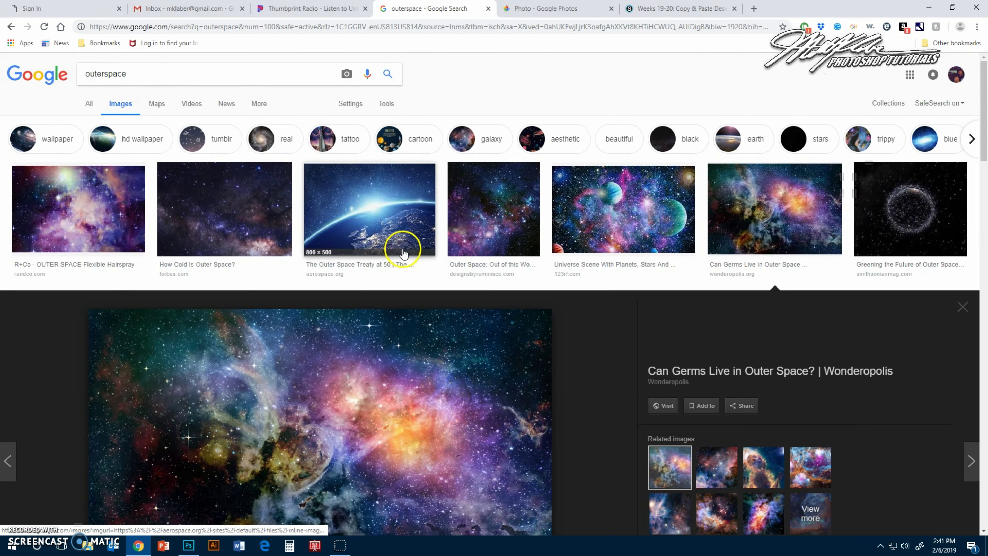
{"action": "scroll", "coordinate": [401, 249], "scroll_direction": "down", "scroll_amount": 5}
{"action": "scroll", "coordinate": [402, 249], "scroll_direction": "up", "scroll_amount": 5}
{"action": "scroll", "coordinate": [495, 320], "scroll_direction": "down", "scroll_amount": 3}
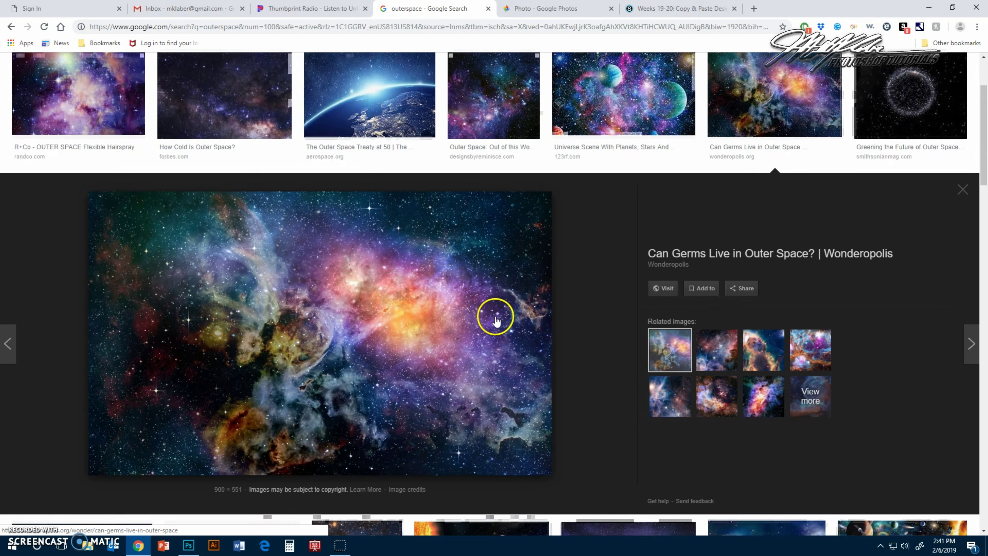
{"action": "scroll", "coordinate": [495, 319], "scroll_direction": "down", "scroll_amount": 2}
{"action": "scroll", "coordinate": [463, 294], "scroll_direction": "up", "scroll_amount": 5}
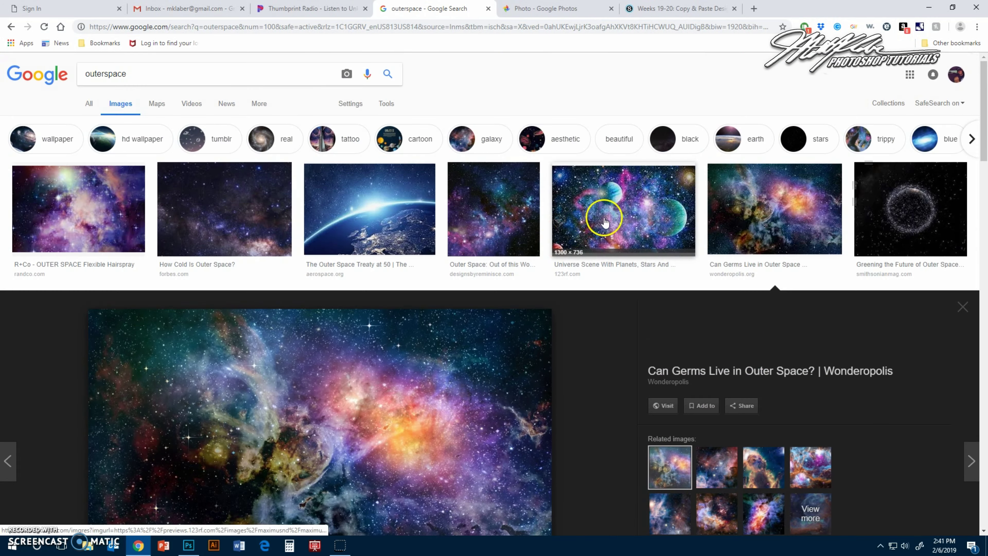
{"action": "scroll", "coordinate": [604, 222], "scroll_direction": "down", "scroll_amount": 10}
{"action": "scroll", "coordinate": [507, 260], "scroll_direction": "up", "scroll_amount": 3}
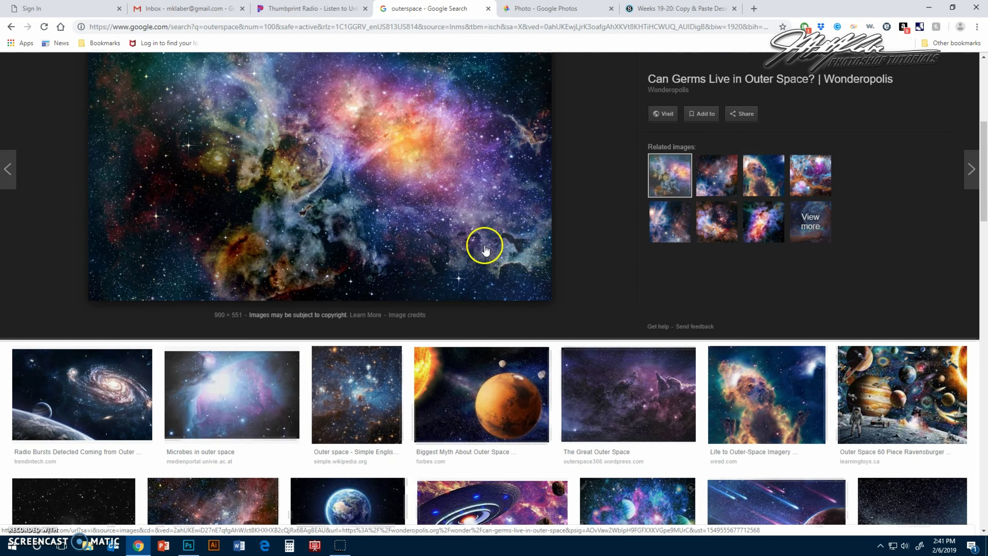
{"action": "right_click", "coordinate": [346, 188]}
{"action": "left_click", "coordinate": [381, 289]}
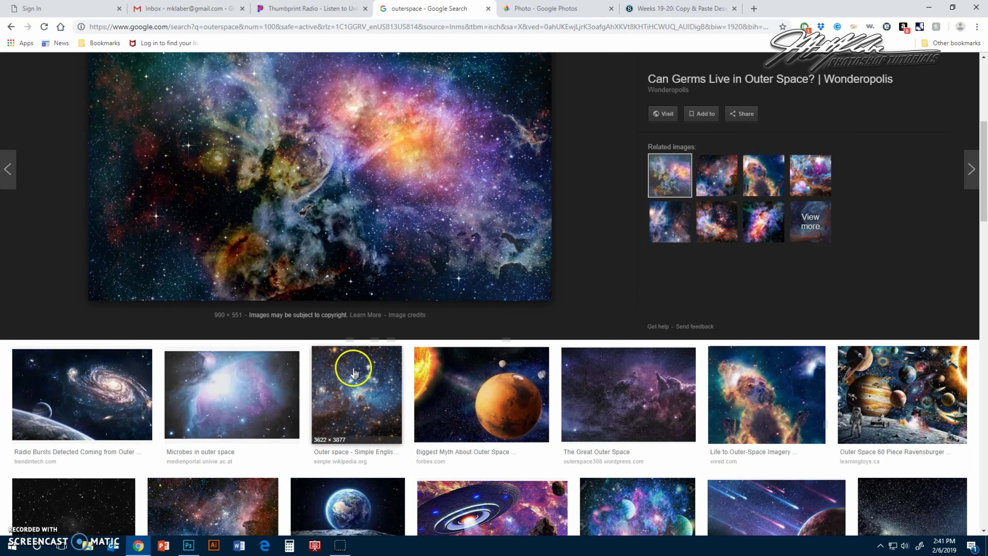
Paste the nebula into the selection as Layer 91, rotate it 90° and scale it over the page
{"action": "left_click", "coordinate": [186, 546]}
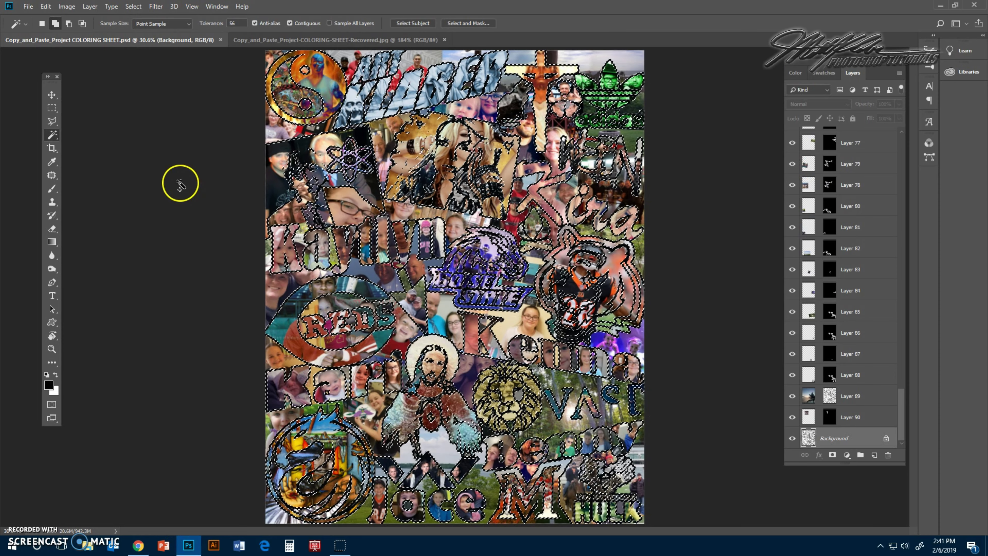
{"action": "key", "text": "ctrl+alt+shift+v"}
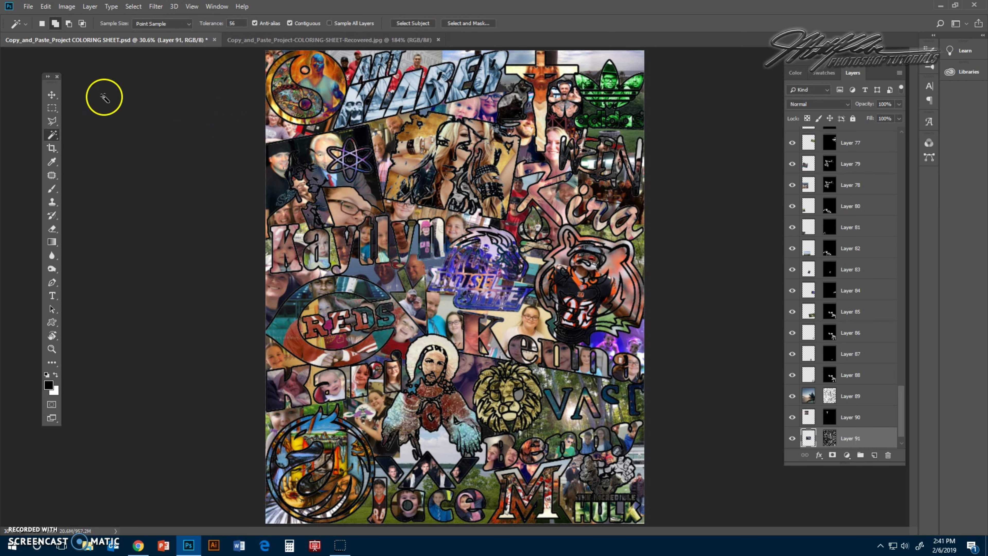
{"action": "left_click", "coordinate": [45, 6]}
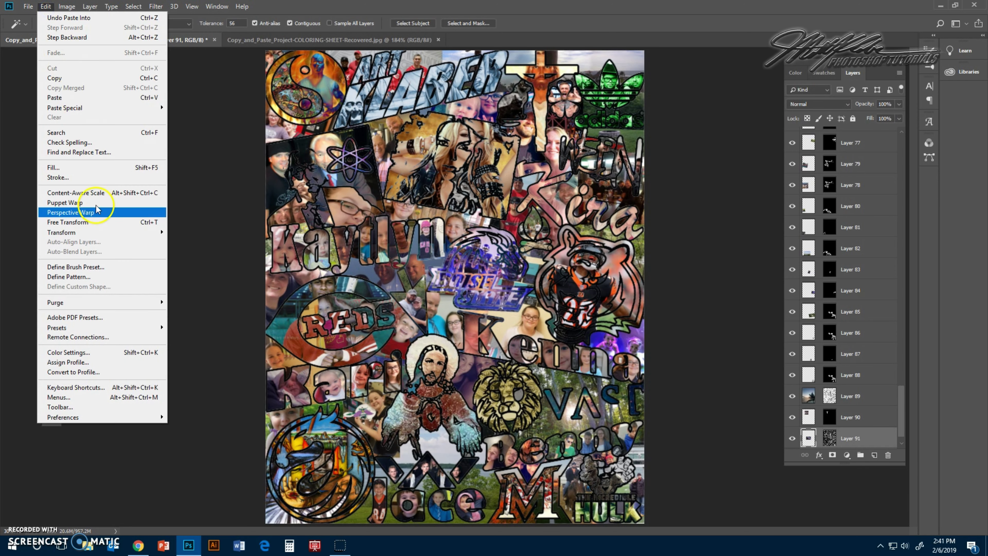
{"action": "left_click", "coordinate": [96, 222]}
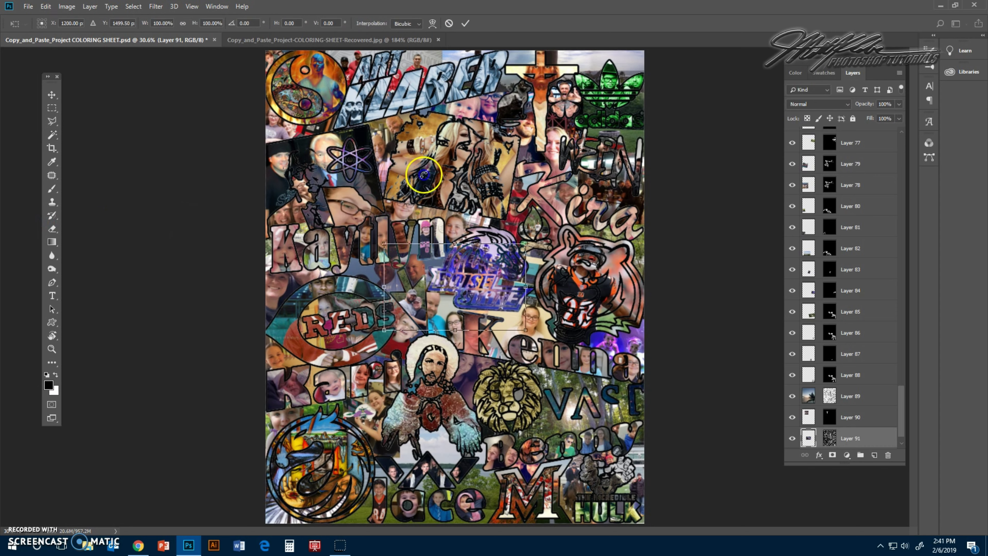
{"action": "left_click_drag", "start_coordinate": [424, 175], "coordinate": [528, 179]}
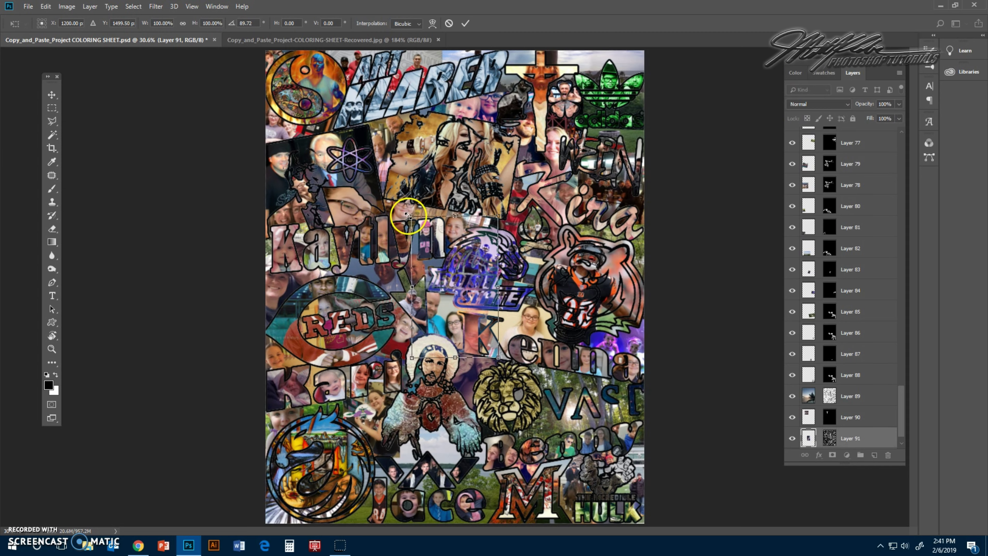
{"action": "left_click_drag", "start_coordinate": [412, 215], "coordinate": [248, 48]}
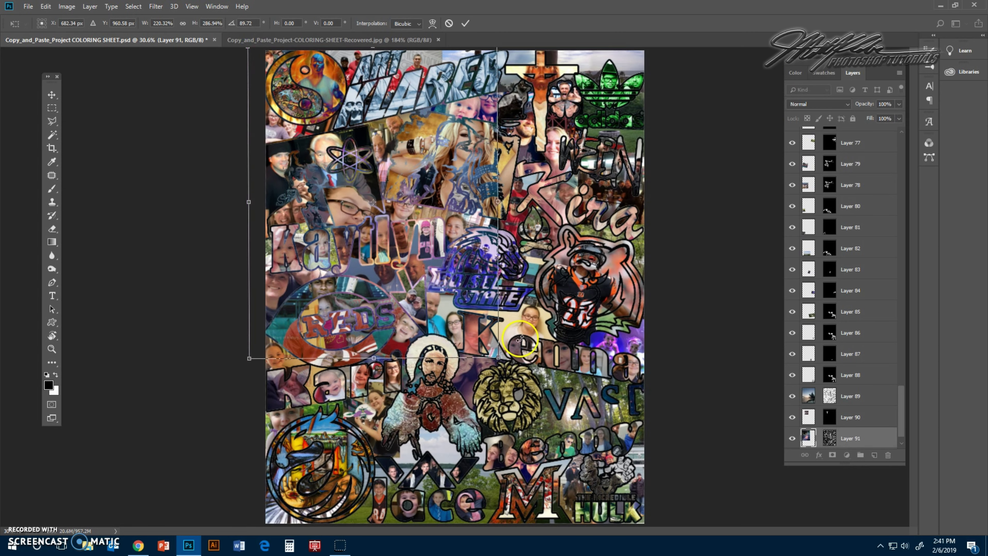
{"action": "left_click_drag", "start_coordinate": [500, 357], "coordinate": [661, 526]}
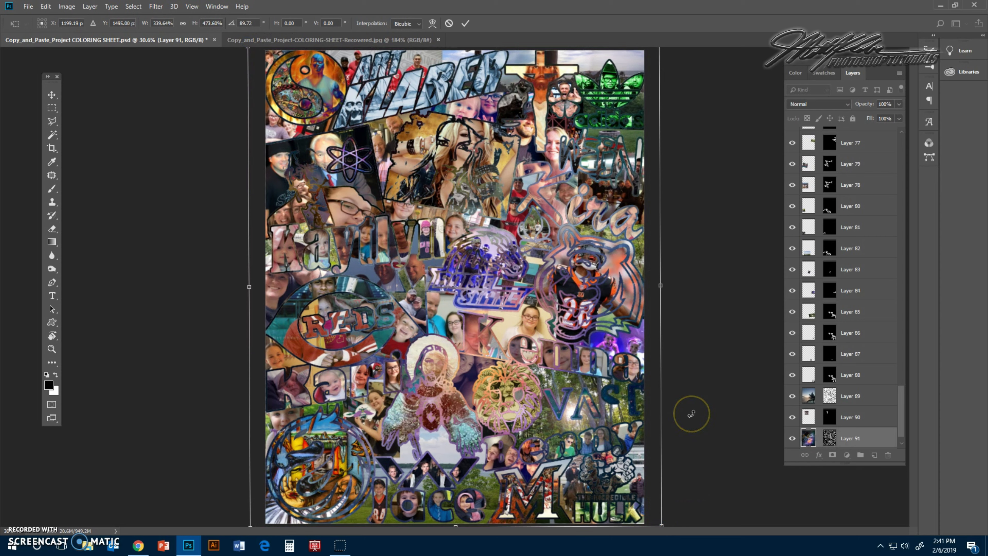
{"action": "key", "text": "Return"}
{"action": "key", "text": "w"}
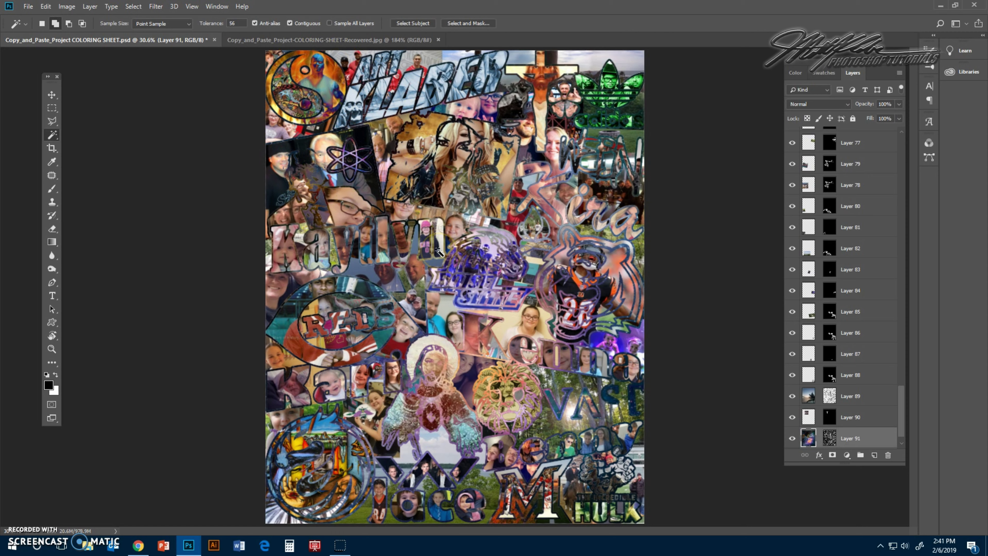
Hide nebula Layer 91 and make the Background layer active
{"action": "left_click", "coordinate": [792, 439]}
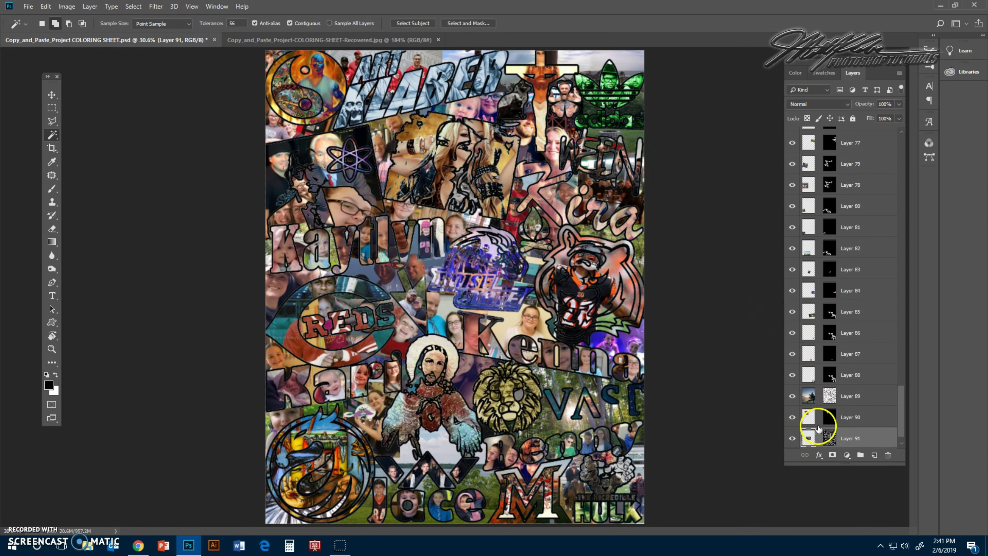
{"action": "scroll", "coordinate": [856, 436], "scroll_direction": "down", "scroll_amount": 1}
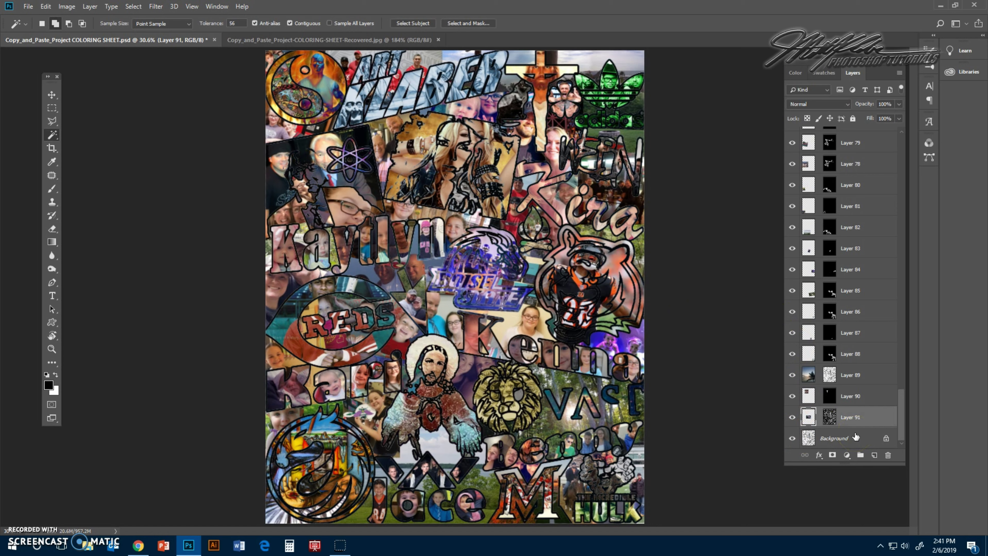
{"action": "left_click", "coordinate": [793, 417]}
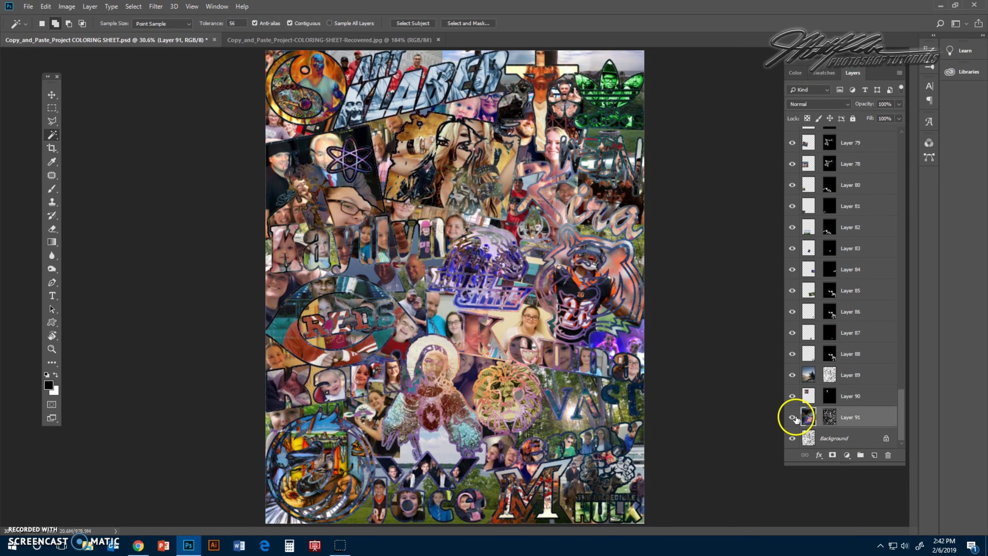
{"action": "left_click", "coordinate": [834, 443]}
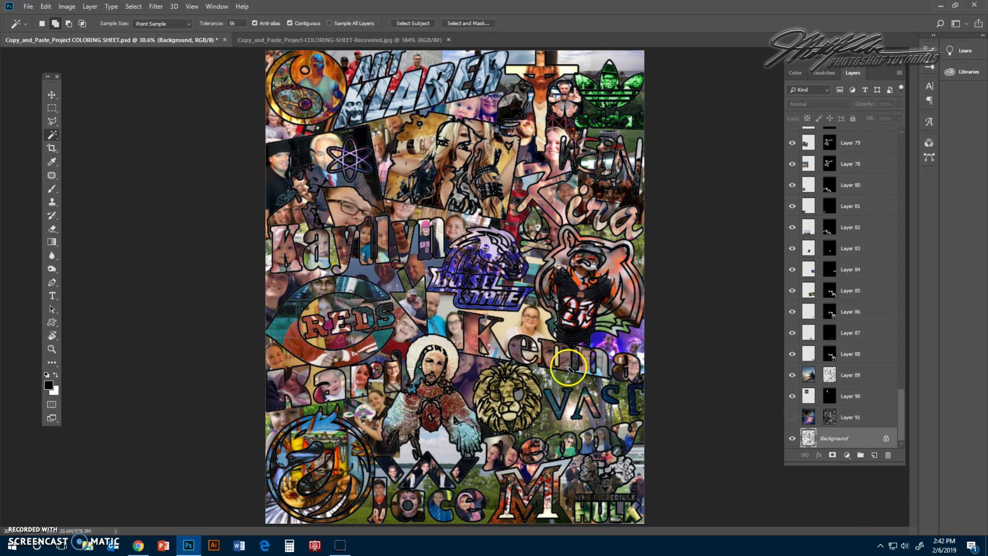
Magic Wand a black letter outline, extend to all similar outlines, and fit the page on screen
{"action": "left_click", "coordinate": [52, 348]}
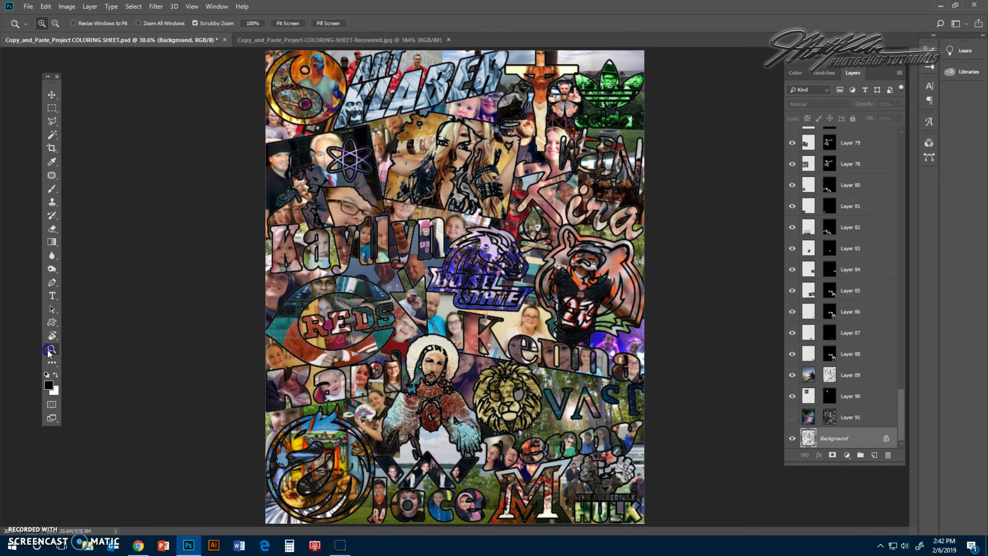
{"action": "left_click", "coordinate": [296, 247]}
{"action": "left_click", "coordinate": [52, 134]}
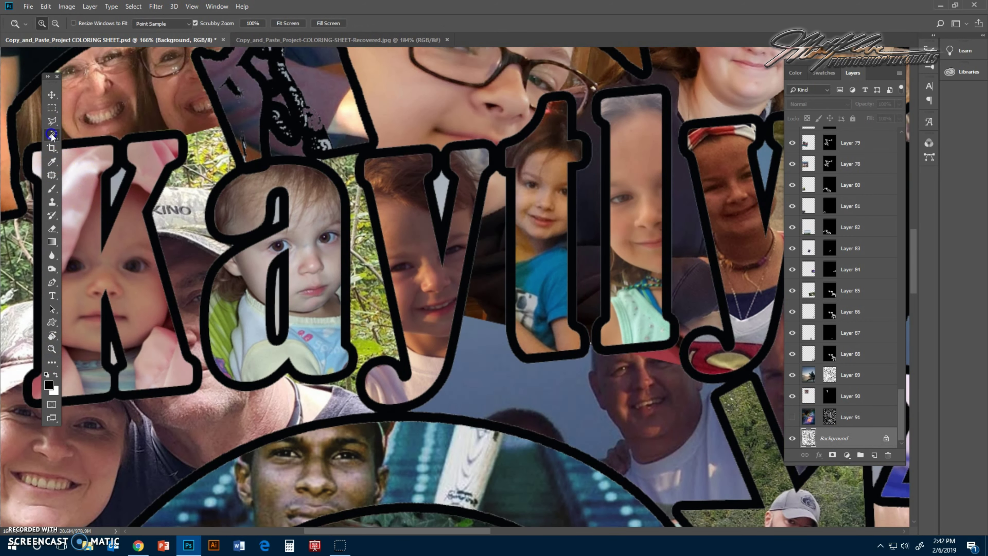
{"action": "left_click", "coordinate": [241, 173]}
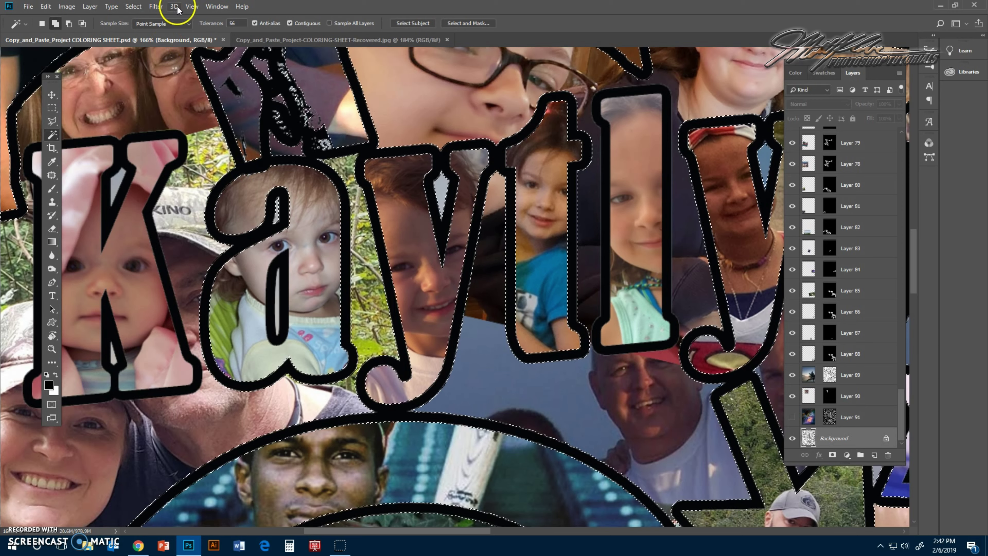
{"action": "left_click", "coordinate": [133, 6]}
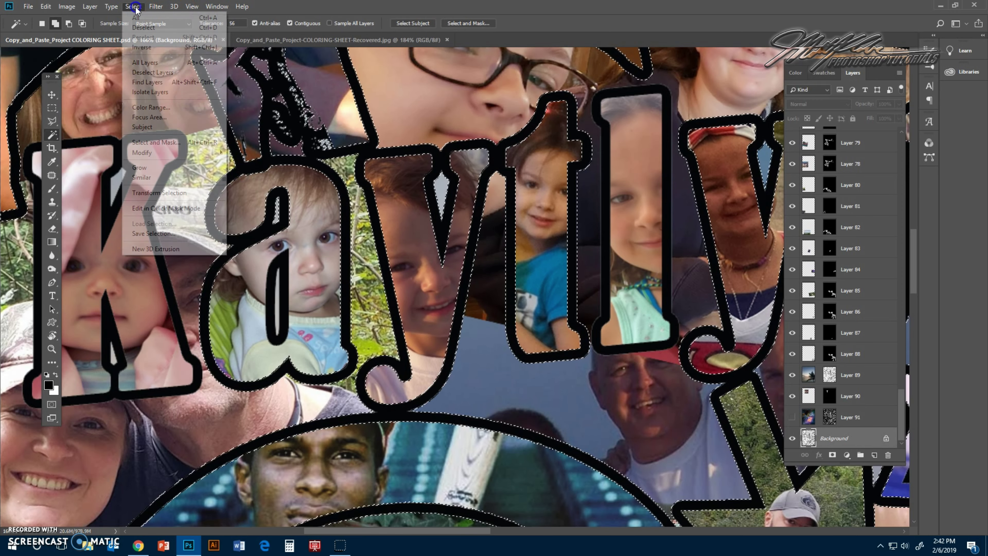
{"action": "left_click", "coordinate": [161, 177]}
{"action": "left_click", "coordinate": [192, 6]}
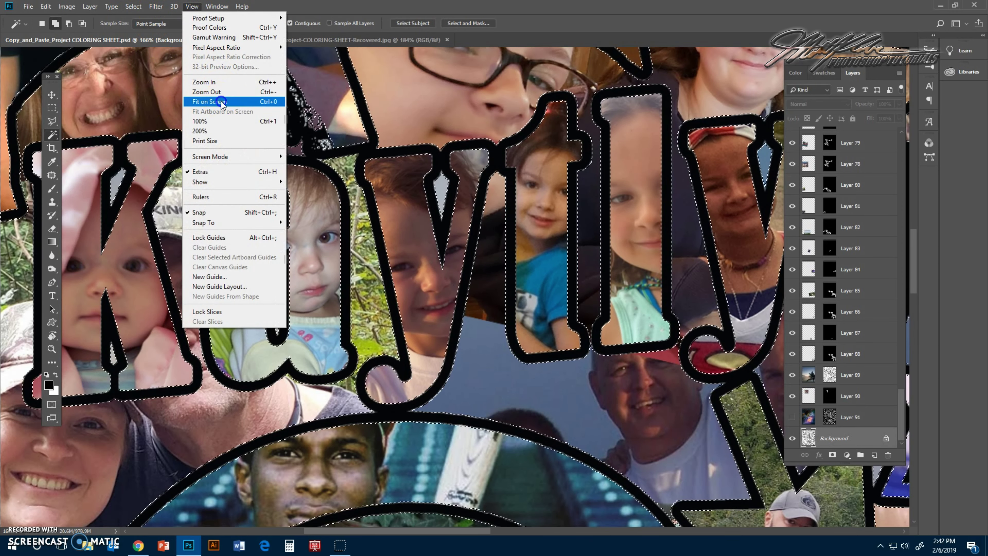
{"action": "left_click", "coordinate": [218, 100]}
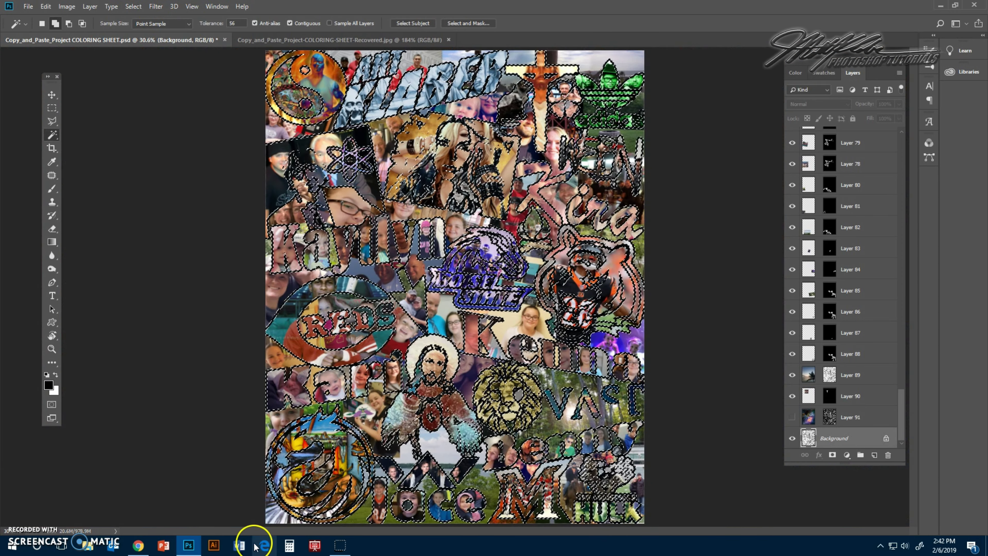
{"action": "left_click", "coordinate": [261, 545]}
Paste the copied photo with Edit > Paste Special > Paste in Place as Layer 92 and begin Free Transform
{"action": "left_click", "coordinate": [188, 545]}
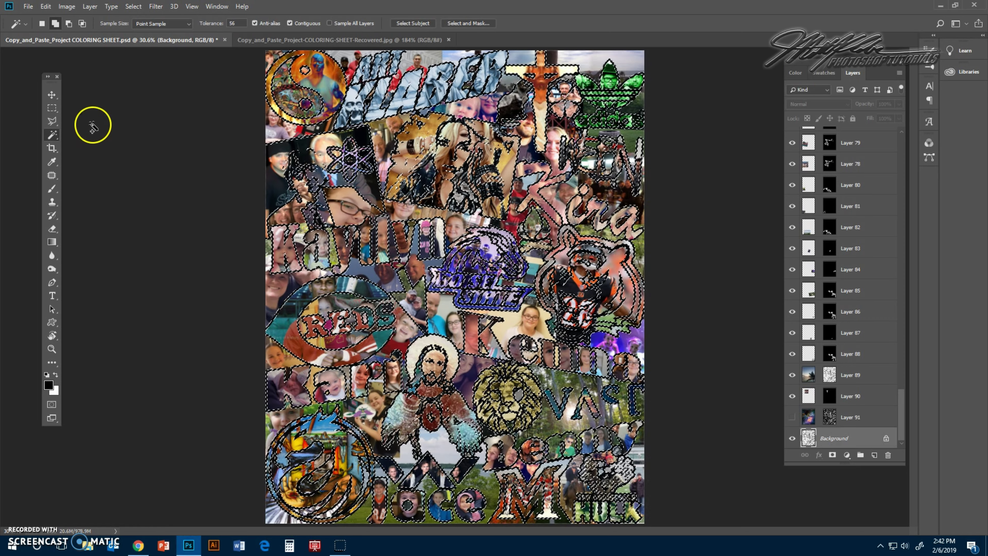
{"action": "left_click", "coordinate": [46, 7]}
{"action": "mouse_move", "coordinate": [90, 113]}
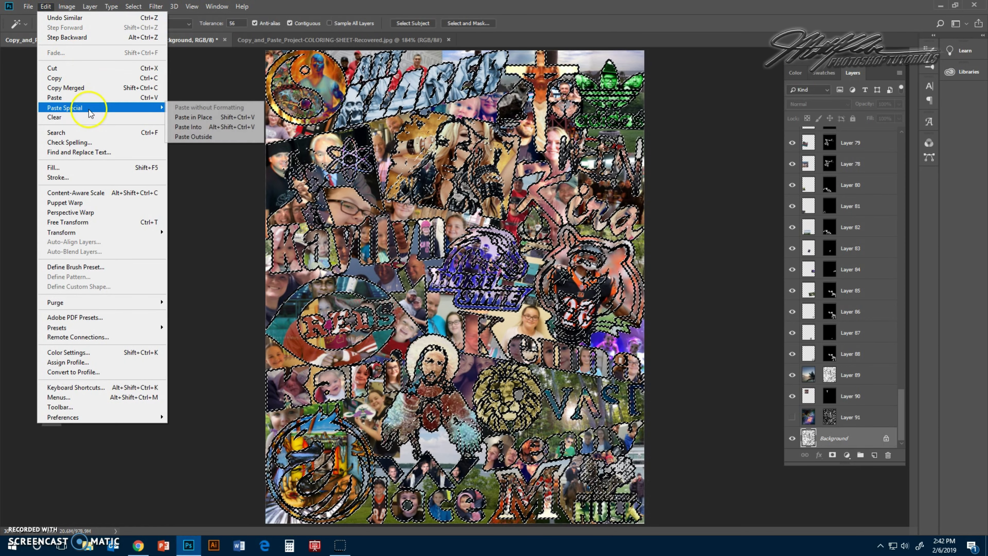
{"action": "left_click", "coordinate": [195, 117]}
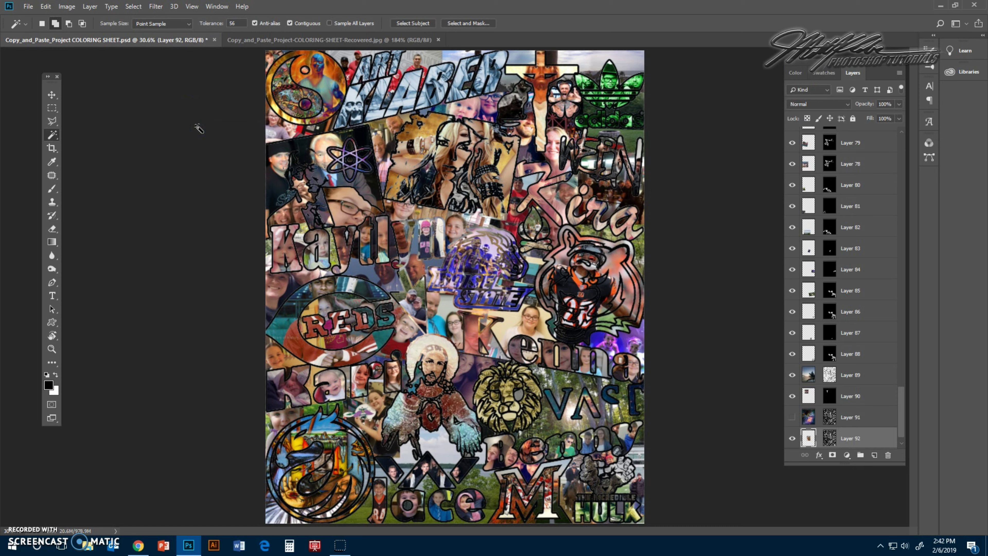
{"action": "key", "text": "ctrl+t"}
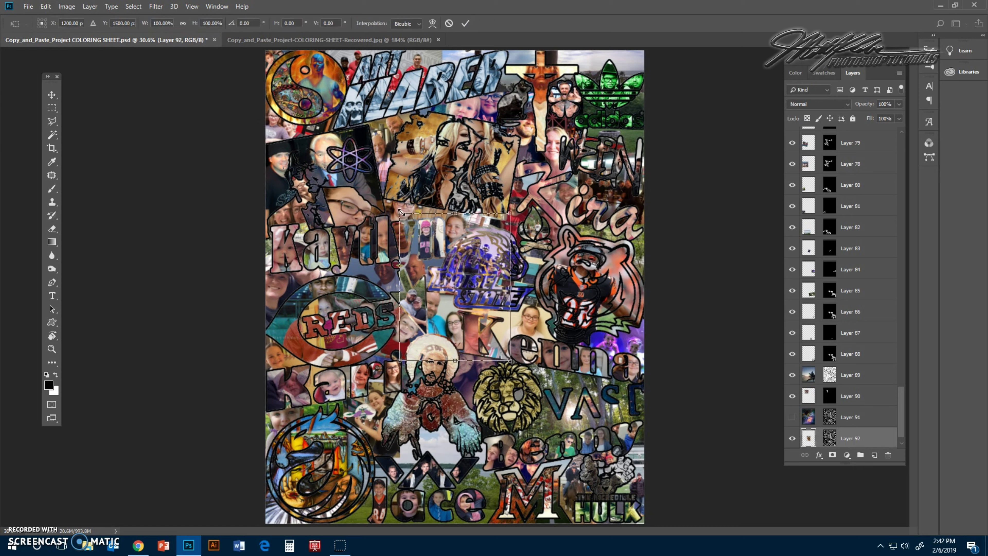
Commit Layer 92's transform, compare Layer 91 on and off, then hide Layers 91 and 92
{"action": "key", "text": "Return"}
{"action": "key", "text": "w"}
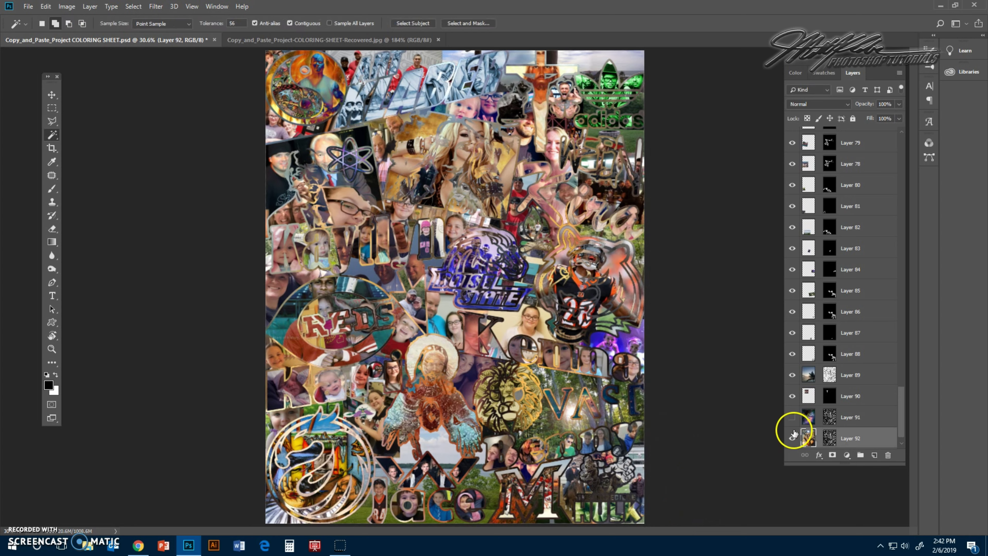
{"action": "left_click", "coordinate": [791, 417]}
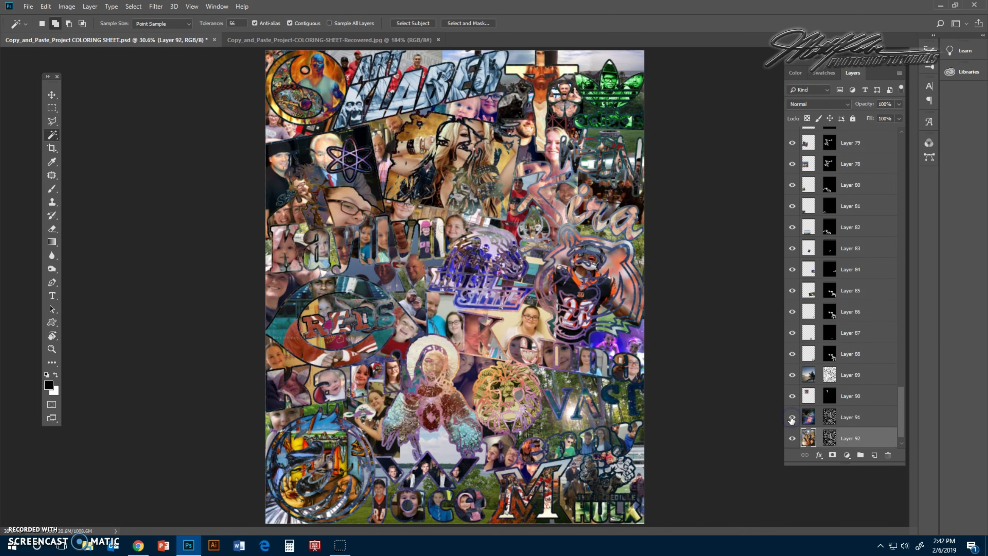
{"action": "left_click", "coordinate": [791, 417]}
{"action": "left_click", "coordinate": [792, 417]}
{"action": "left_click", "coordinate": [792, 418]}
{"action": "left_click", "coordinate": [791, 418]}
{"action": "left_click", "coordinate": [791, 418]}
{"action": "left_click", "coordinate": [792, 418]}
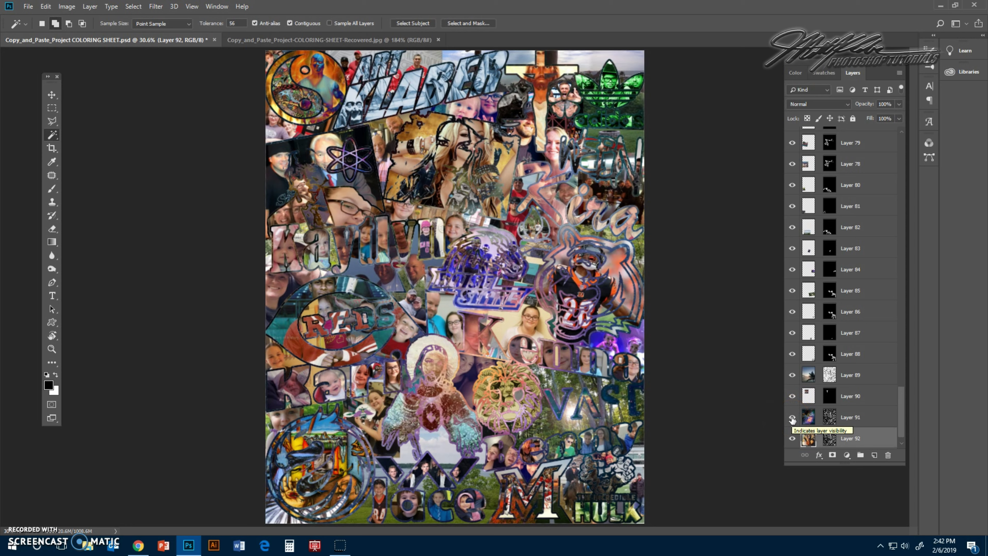
{"action": "left_click", "coordinate": [792, 417]}
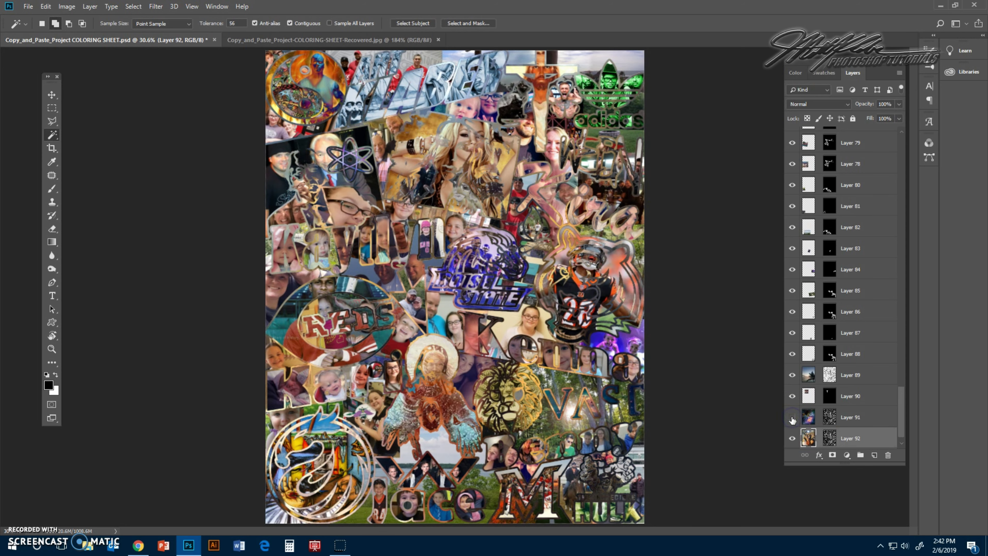
{"action": "left_click", "coordinate": [792, 438]}
{"action": "scroll", "coordinate": [836, 421], "scroll_direction": "down", "scroll_amount": 1}
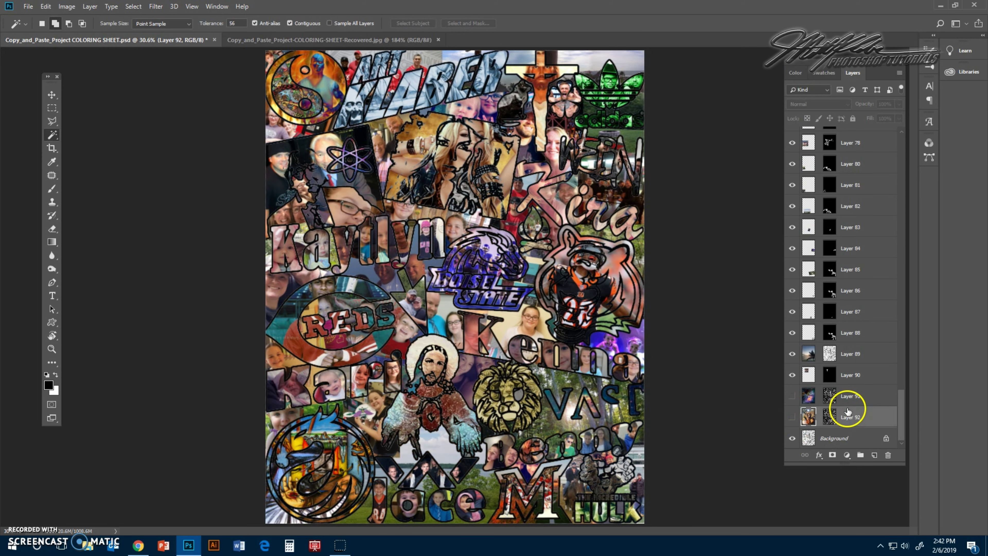
On the Background layer, Magic Wand a black outline, Select > Similar, and fit the page on screen
{"action": "left_click", "coordinate": [836, 433]}
{"action": "left_click", "coordinate": [52, 348]}
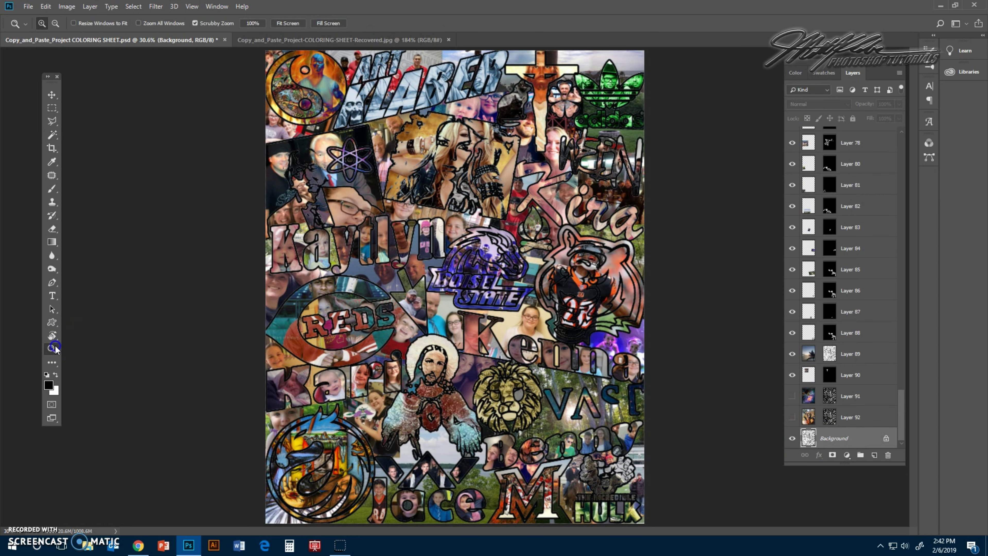
{"action": "left_click", "coordinate": [337, 230]}
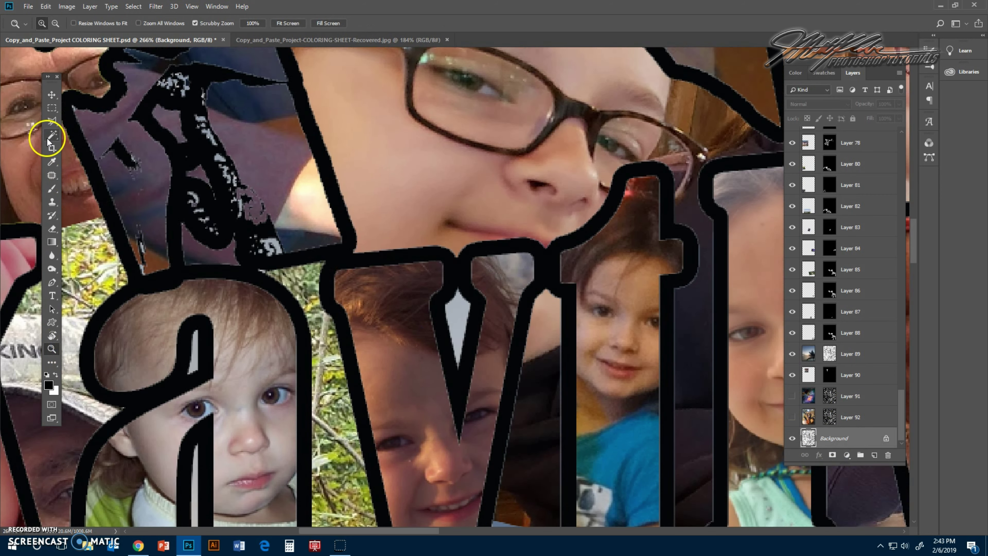
{"action": "left_click", "coordinate": [49, 138]}
{"action": "left_click", "coordinate": [342, 238]}
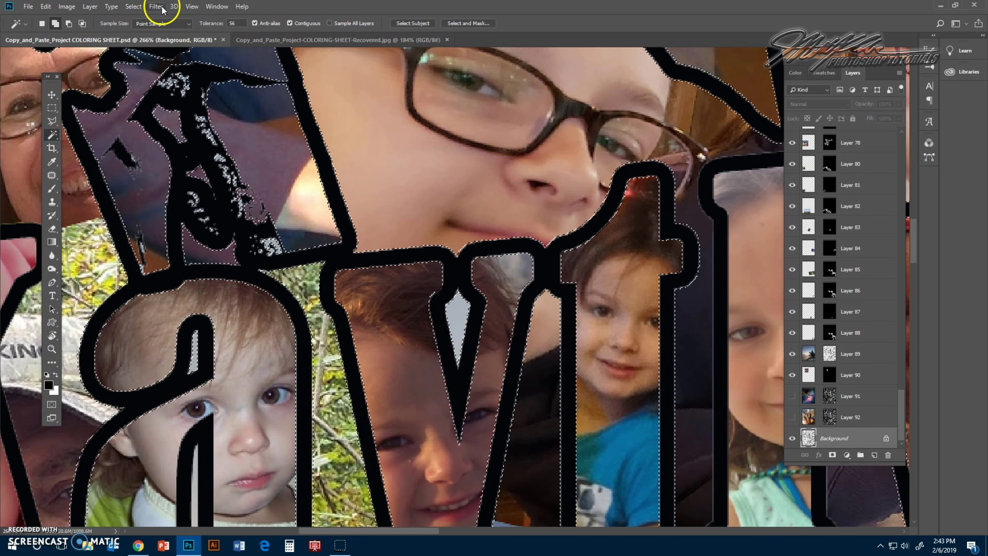
{"action": "left_click", "coordinate": [133, 6]}
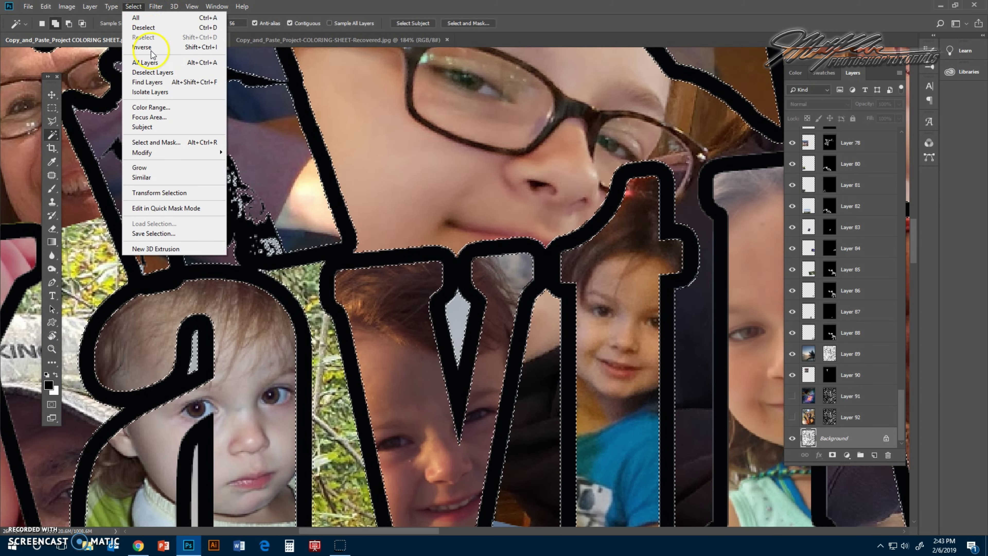
{"action": "left_click", "coordinate": [158, 178]}
{"action": "left_click", "coordinate": [191, 6]}
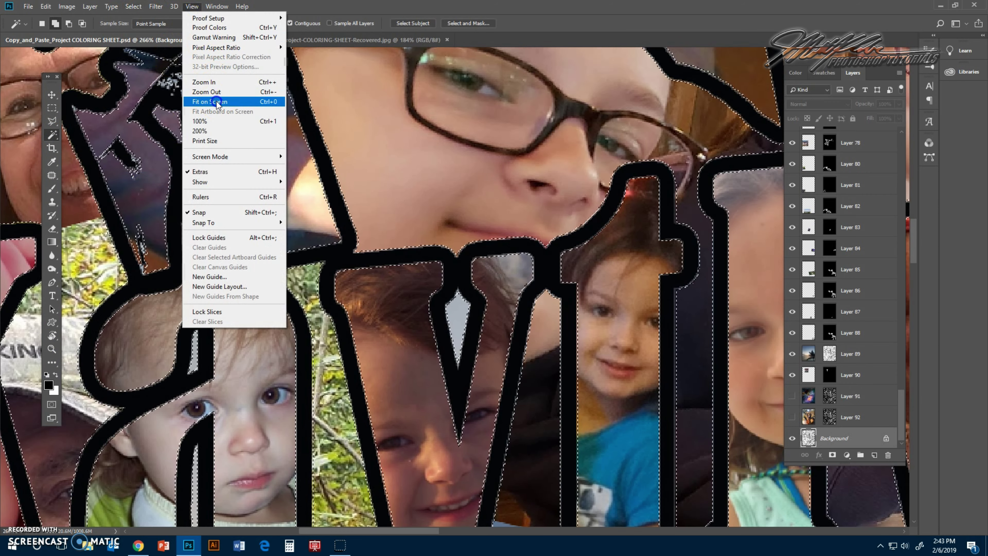
{"action": "left_click", "coordinate": [217, 102]}
Fill the selected outlines with a top-to-bottom Spectrum rainbow gradient
{"action": "left_click", "coordinate": [53, 242]}
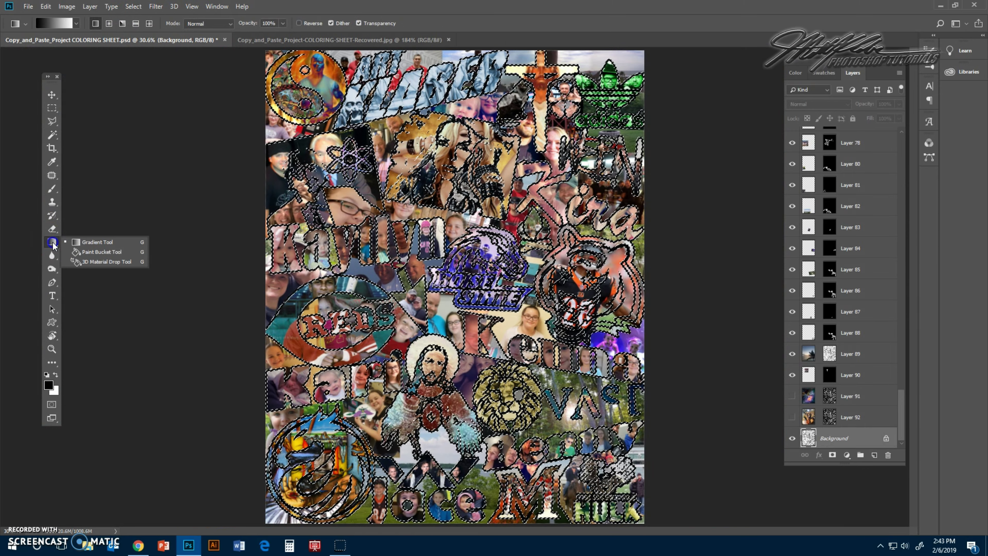
{"action": "left_click", "coordinate": [100, 242]}
{"action": "left_click", "coordinate": [60, 24]}
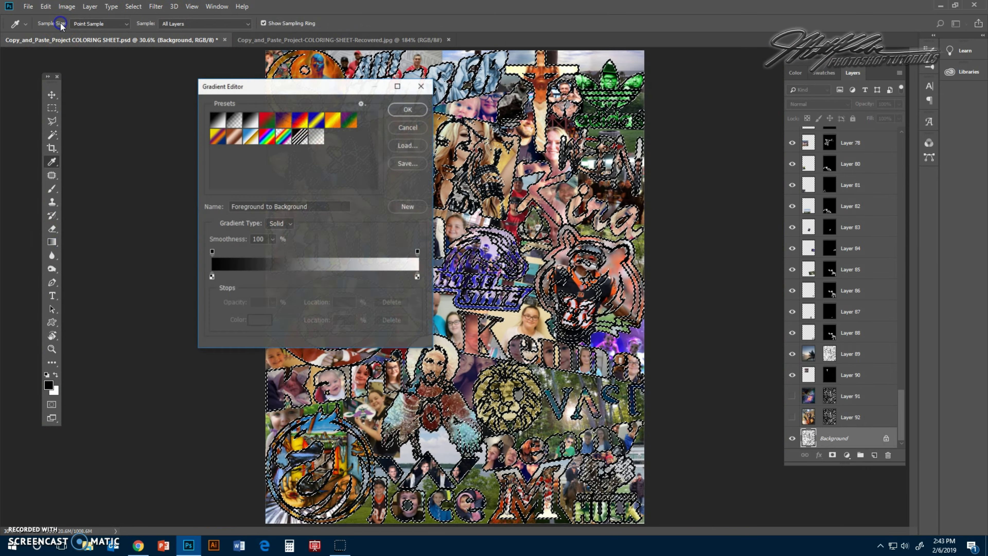
{"action": "left_click", "coordinate": [267, 138]}
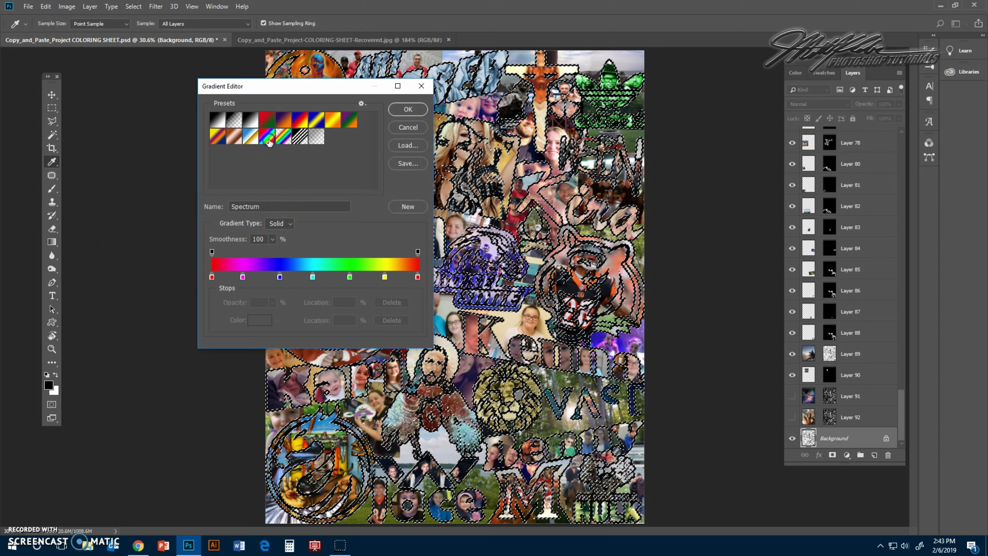
{"action": "left_click", "coordinate": [407, 109]}
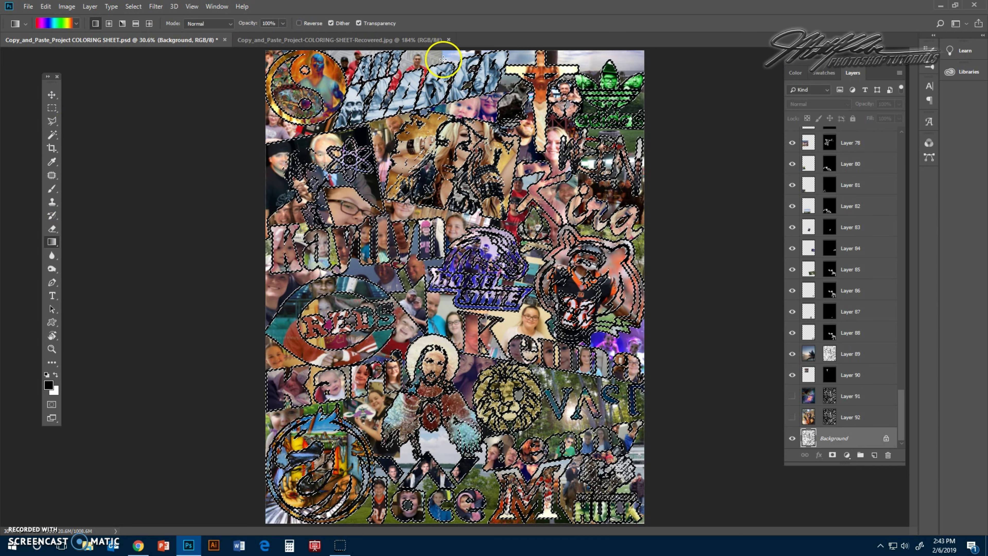
{"action": "left_click_drag", "start_coordinate": [443, 58], "coordinate": [446, 516]}
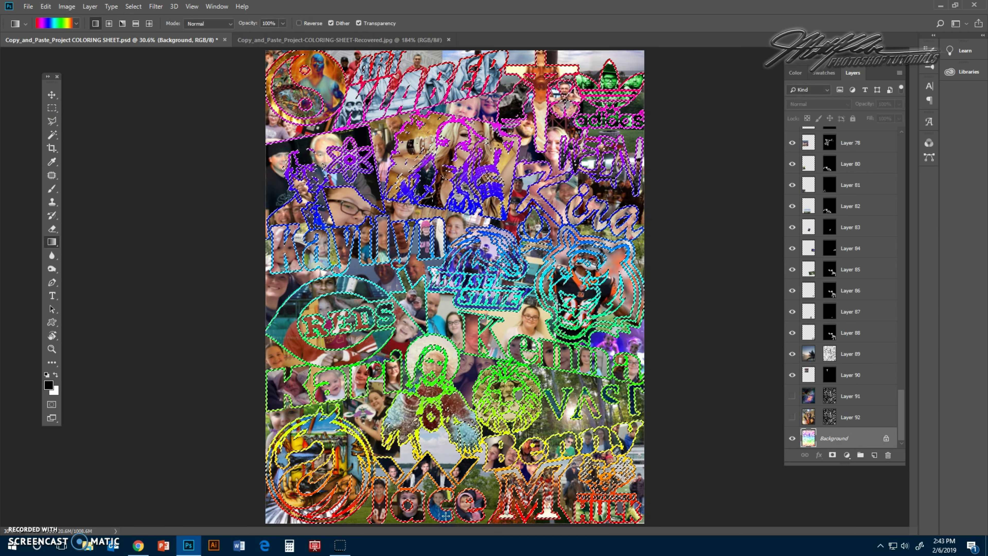
Deselect, then toggle Layers 91 and 92 to compare texture fills over the rainbow outlines
{"action": "left_click", "coordinate": [132, 7]}
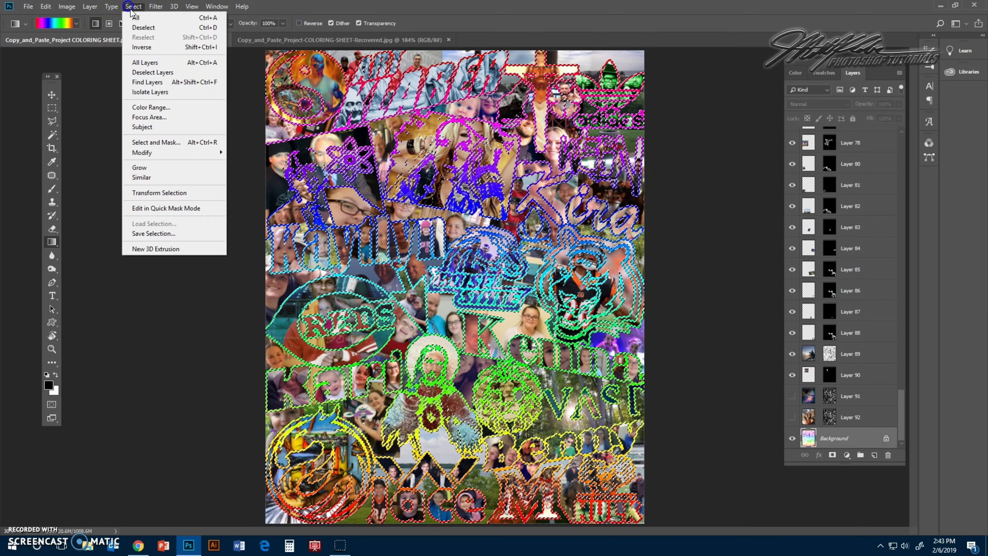
{"action": "left_click", "coordinate": [143, 28]}
{"action": "left_click", "coordinate": [792, 416]}
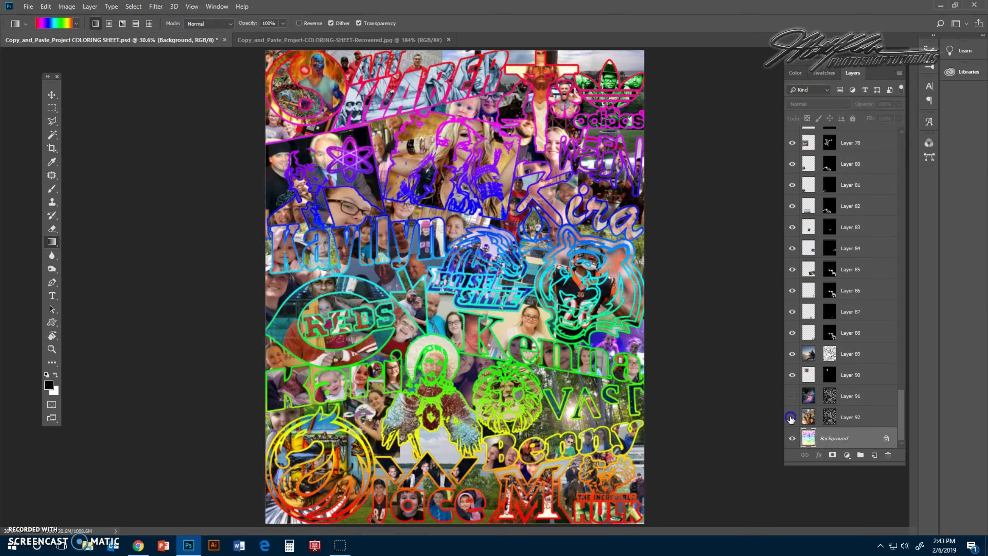
{"action": "left_click", "coordinate": [791, 397]}
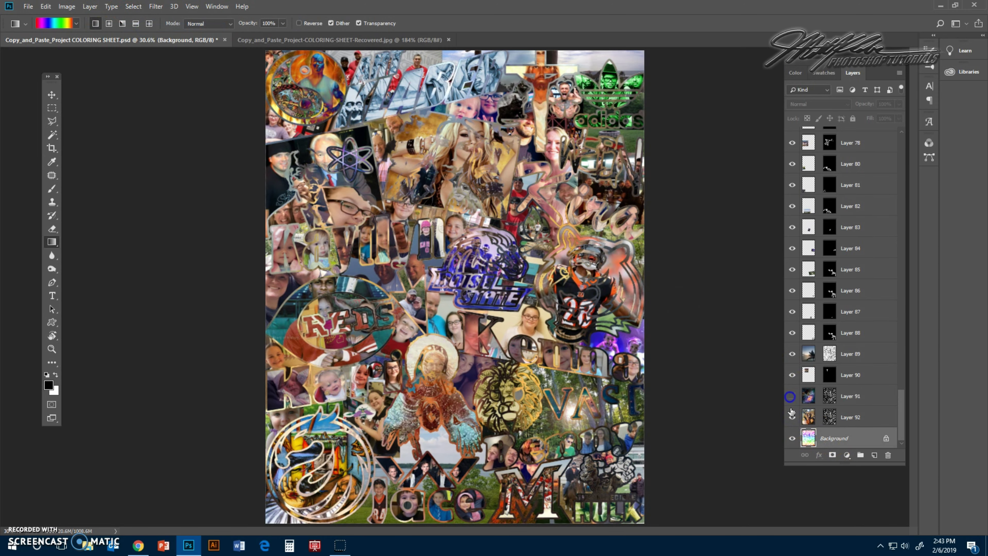
{"action": "left_click", "coordinate": [792, 417]}
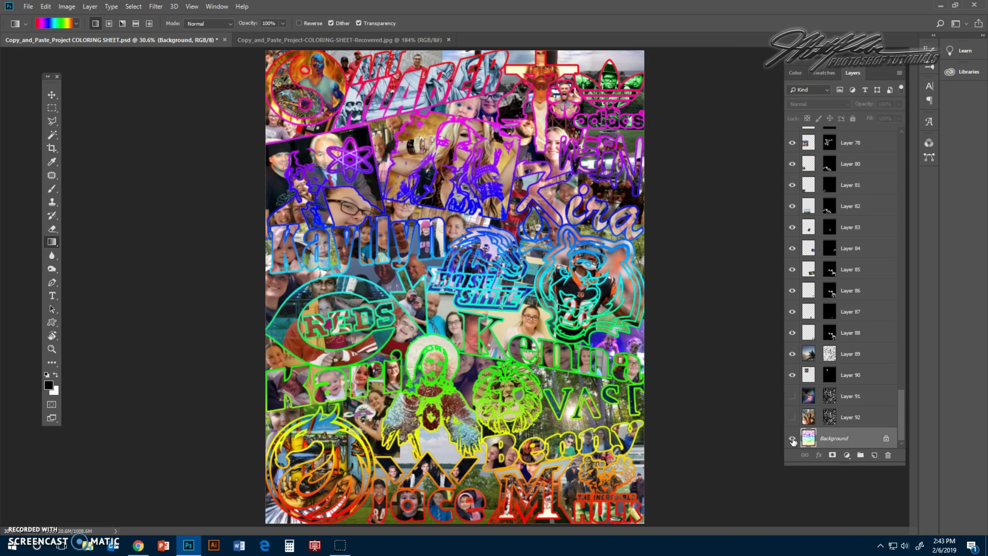
{"action": "left_click", "coordinate": [792, 417]}
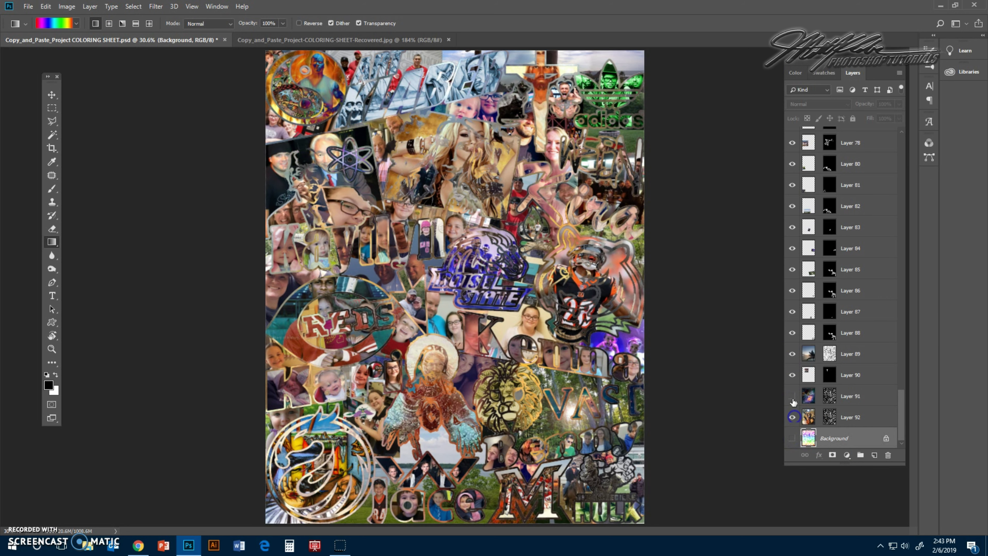
{"action": "left_click", "coordinate": [791, 397]}
{"action": "left_click", "coordinate": [792, 417]}
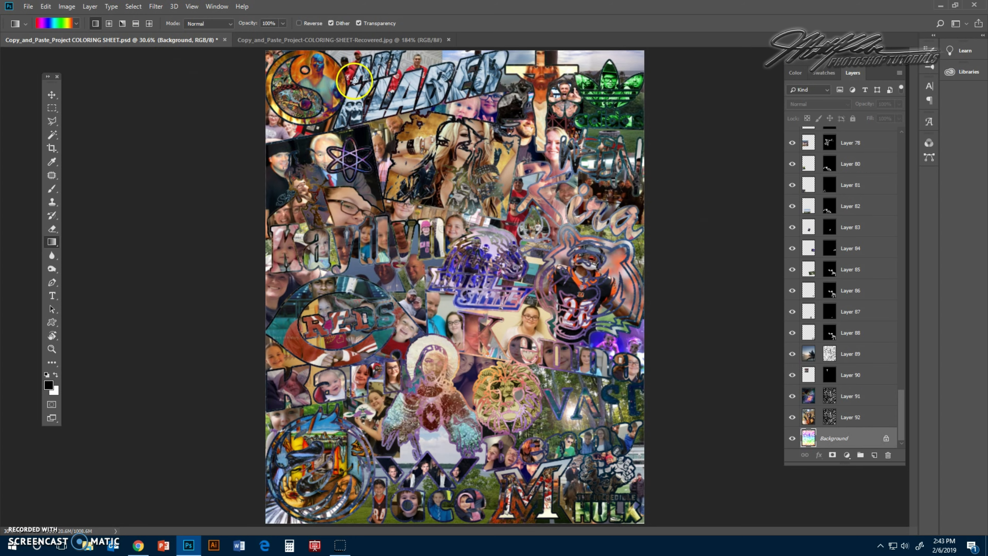
Hide Layer 91 and save the sheet to the Desktop as a Coloring Sheet JPEG at Maximum quality 12
{"action": "left_click", "coordinate": [792, 396]}
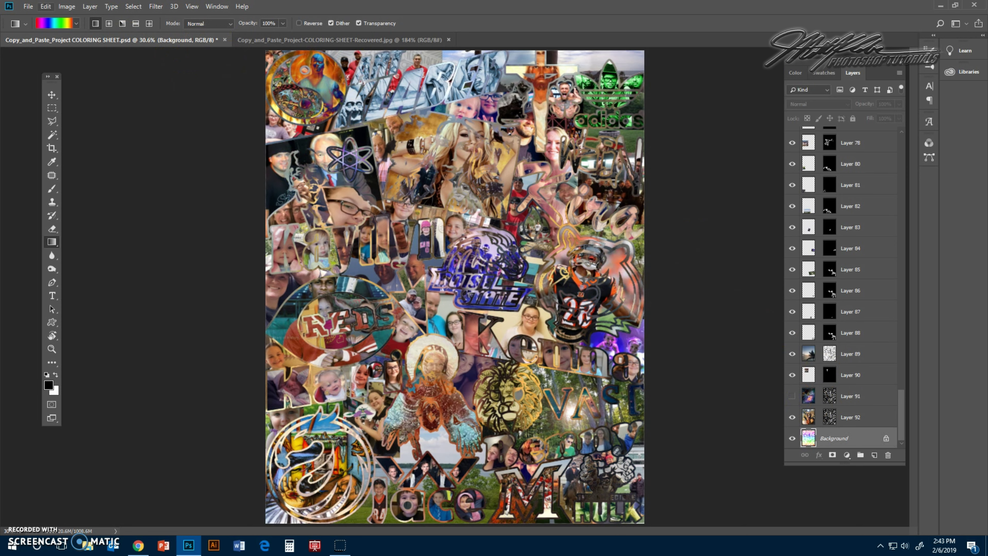
{"action": "left_click", "coordinate": [29, 6]}
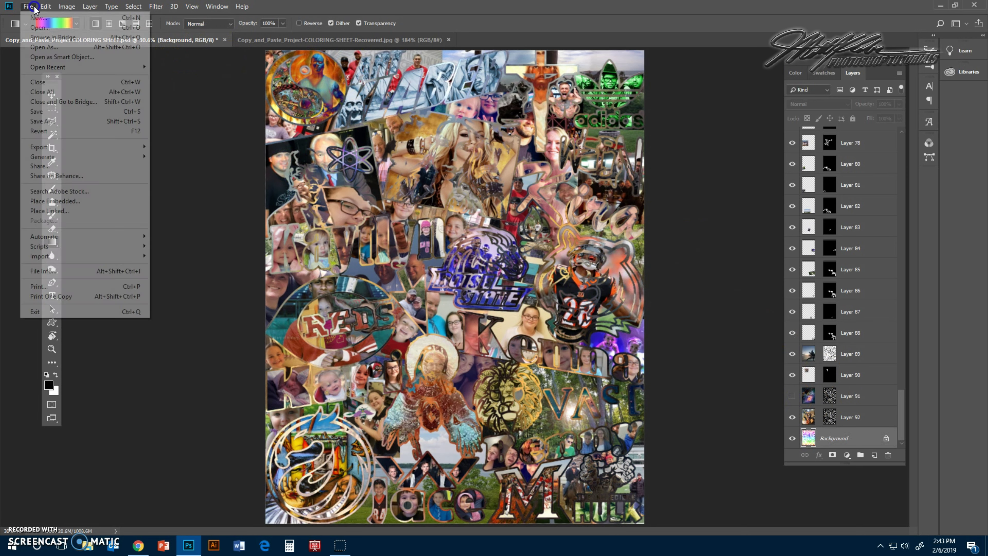
{"action": "left_click", "coordinate": [53, 122]}
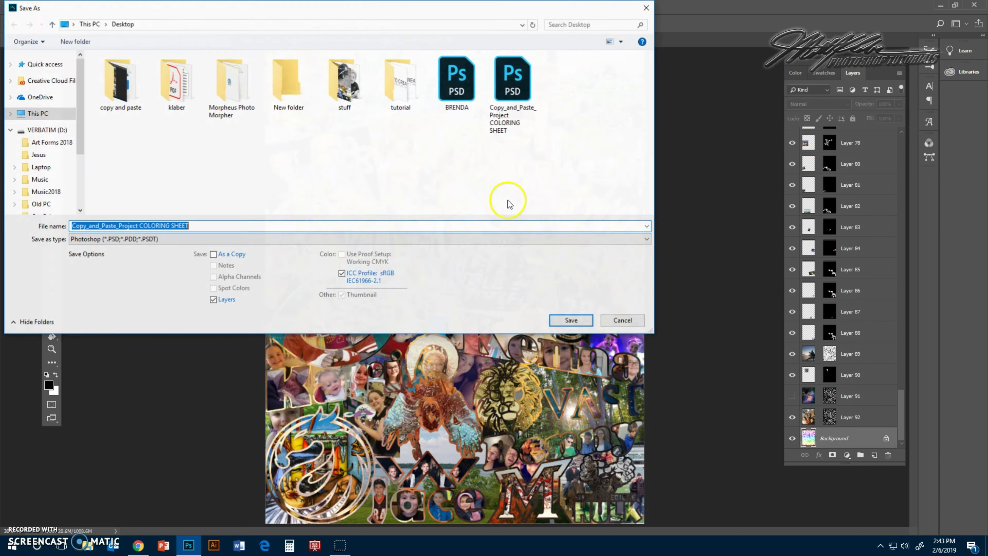
{"action": "left_click", "coordinate": [206, 238]}
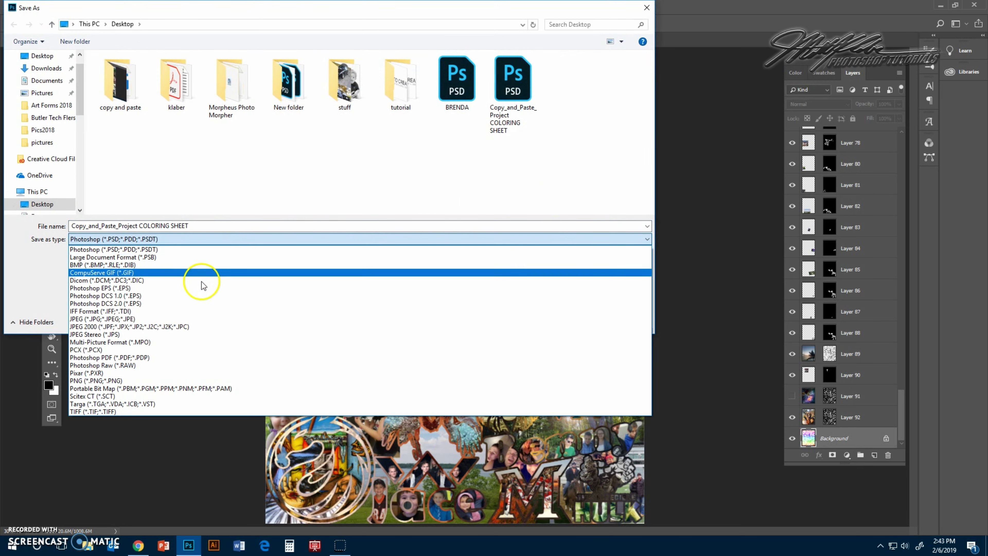
{"action": "left_click", "coordinate": [193, 320]}
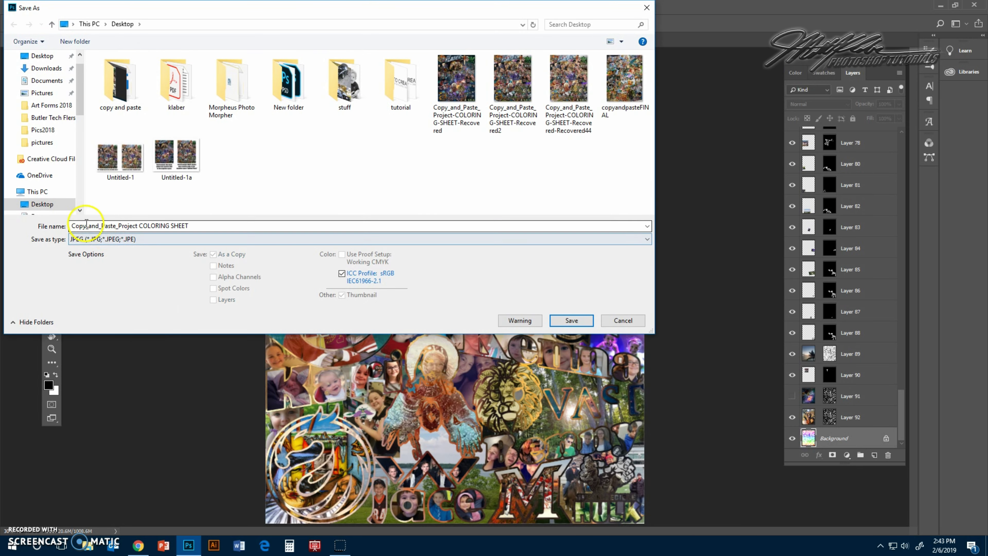
{"action": "left_click", "coordinate": [74, 226]}
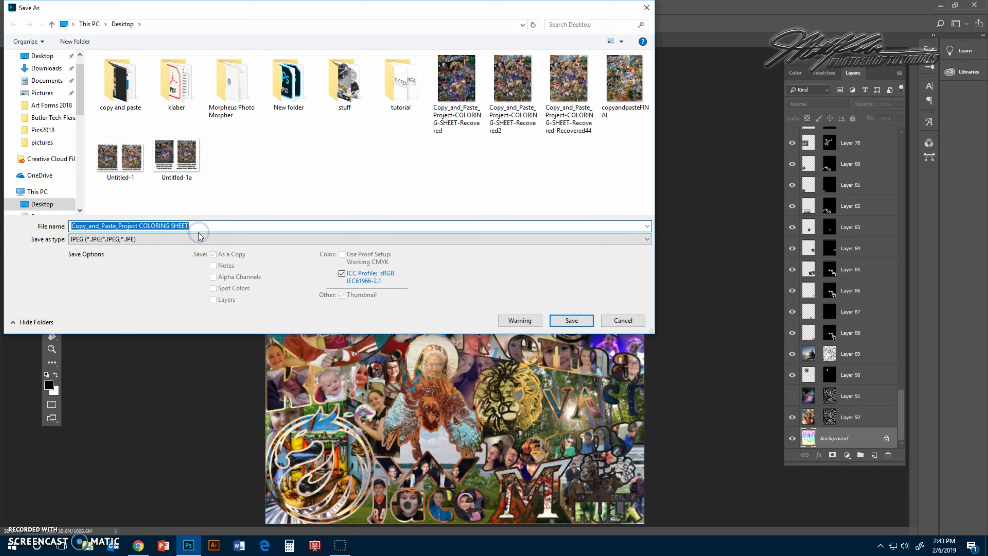
{"action": "type", "text": "Coloring Sheet Klaber"}
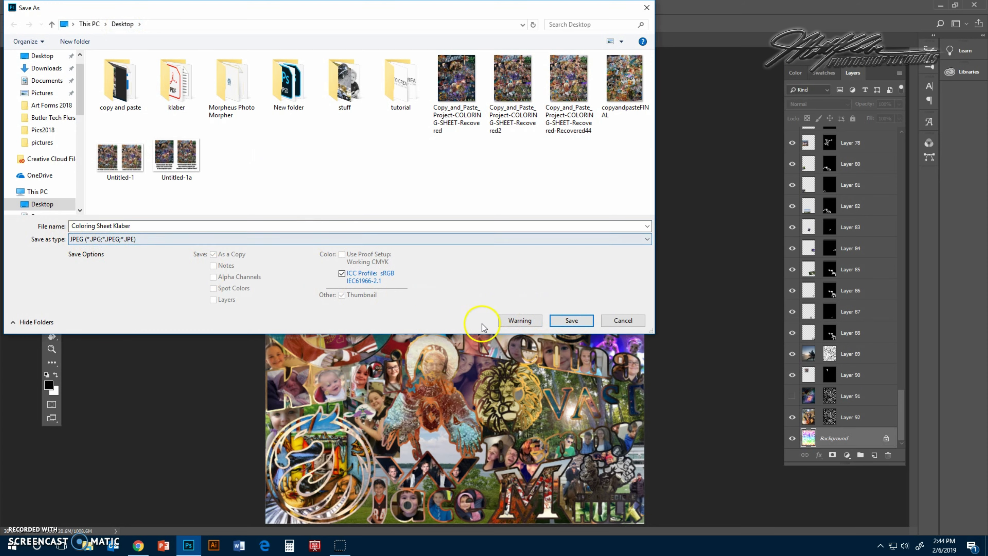
{"action": "left_click", "coordinate": [557, 323]}
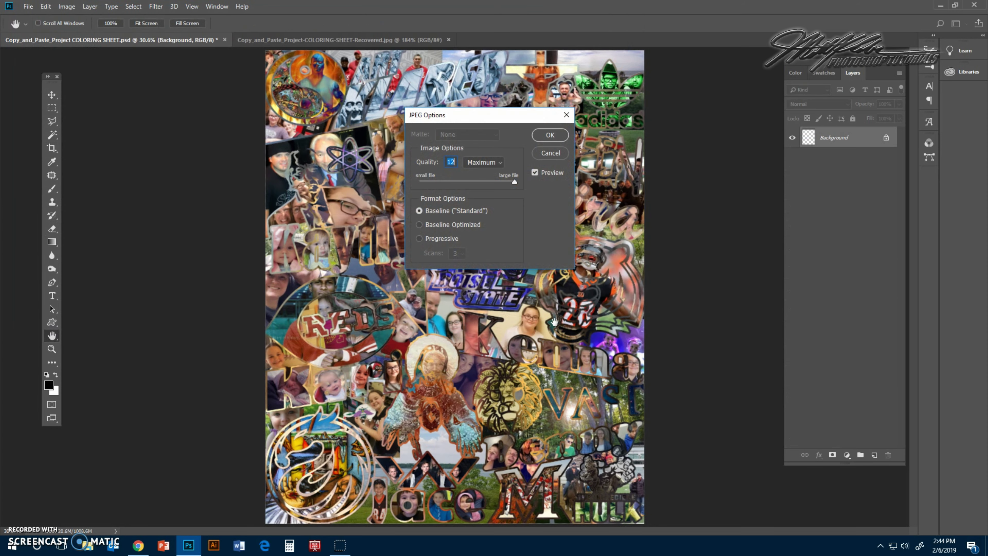
{"action": "left_click", "coordinate": [545, 140]}
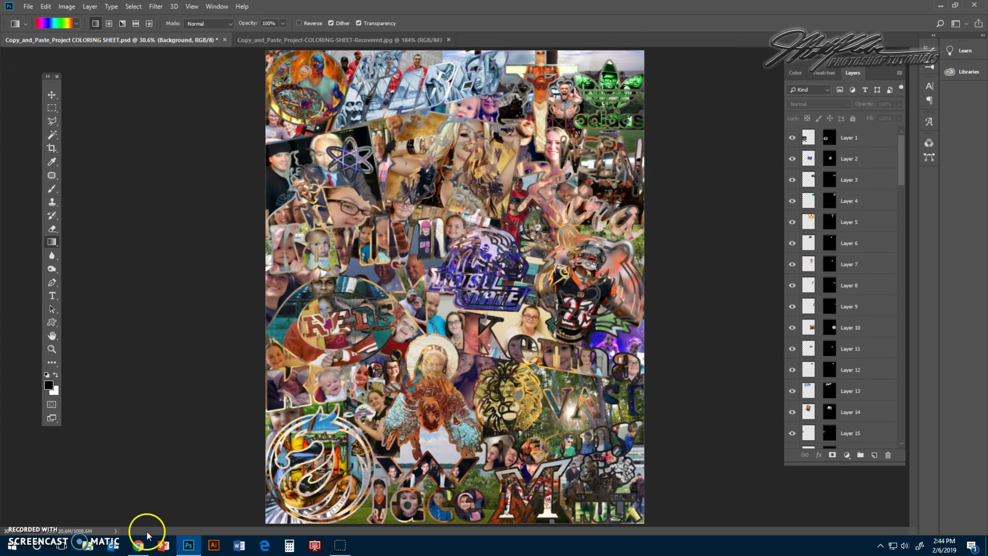
Open the Copy and Paste Submission Link assignment from the Weeks 19-20 materials in Chrome
{"action": "left_click", "coordinate": [139, 544]}
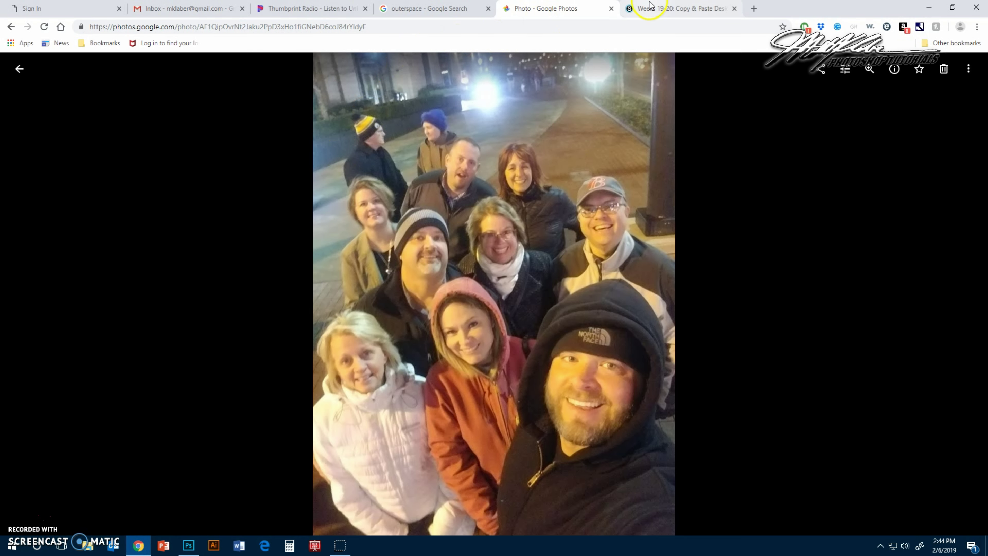
{"action": "left_click", "coordinate": [653, 8]}
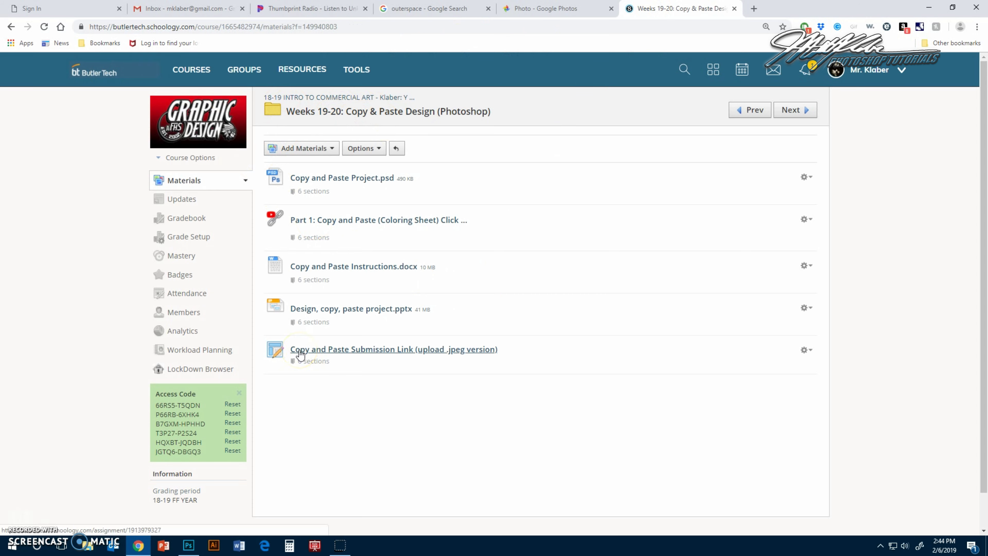
{"action": "left_click", "coordinate": [458, 351]}
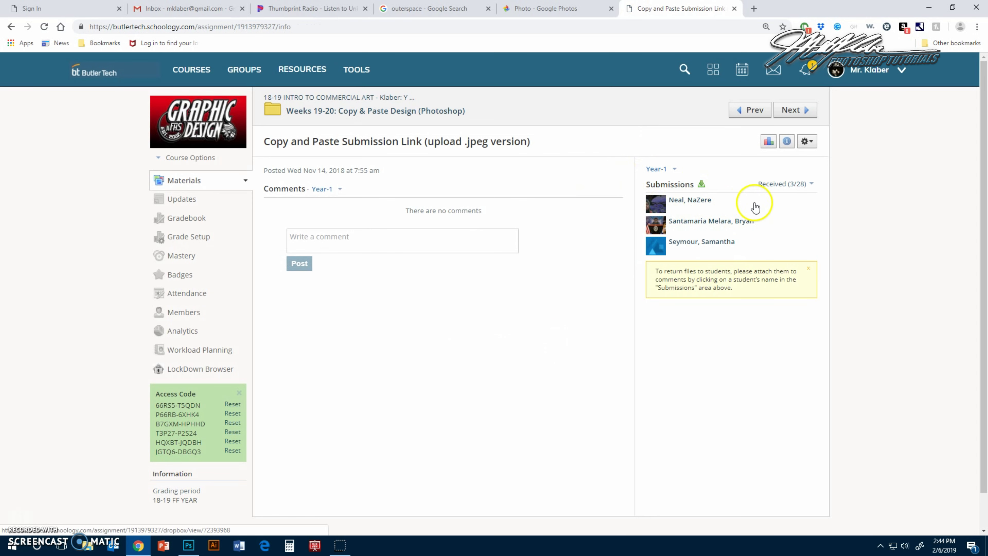
Filter submissions by section to Year-2, then Year-3, which shows 0 of 28 received
{"action": "left_click", "coordinate": [811, 187]}
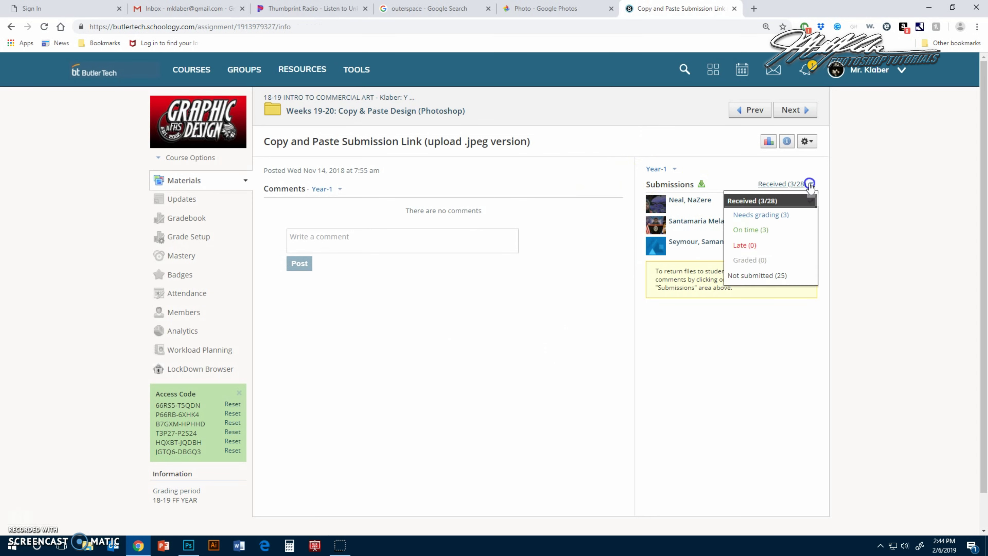
{"action": "left_click", "coordinate": [845, 194]}
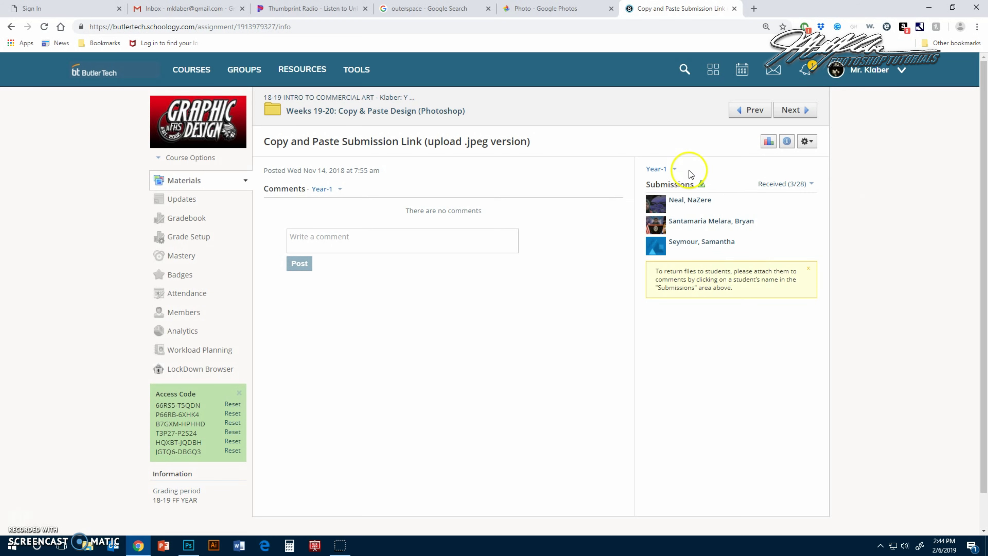
{"action": "left_click", "coordinate": [677, 170]}
{"action": "left_click", "coordinate": [668, 201]}
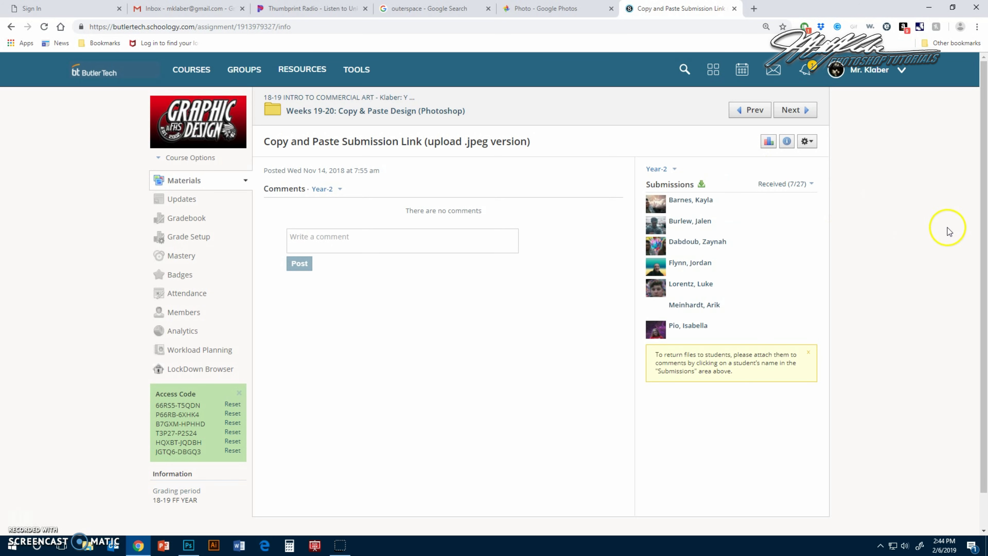
{"action": "left_click", "coordinate": [669, 169]}
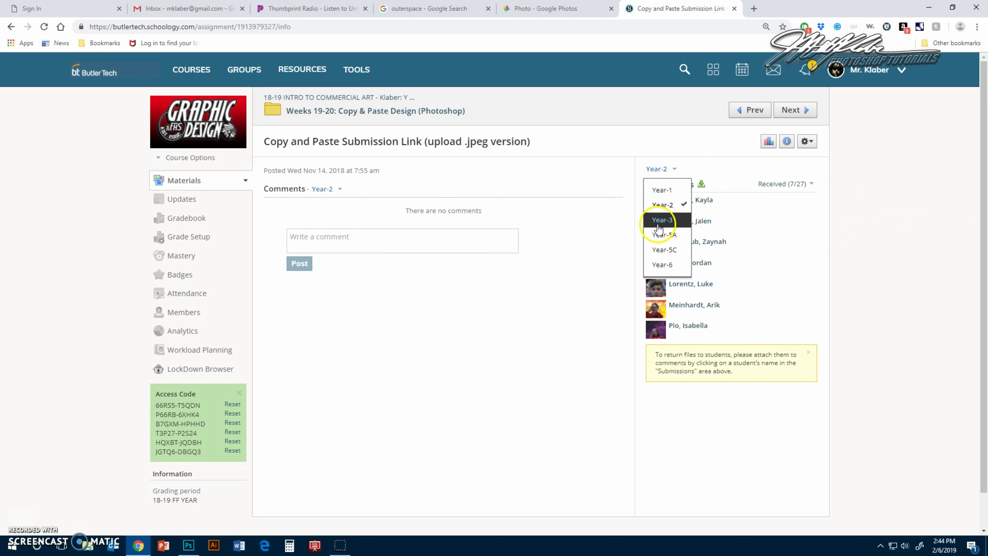
{"action": "left_click", "coordinate": [666, 215]}
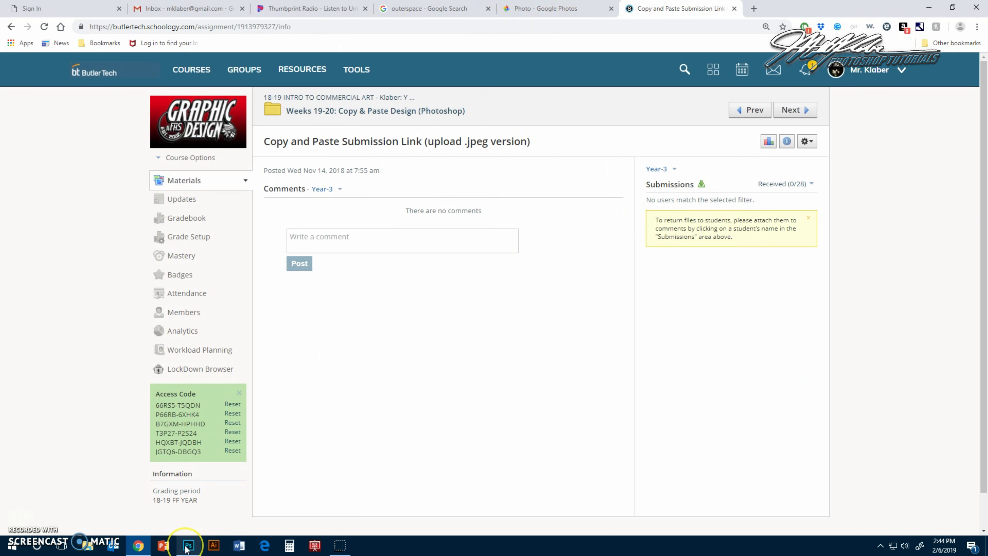
{"action": "mouse_move", "coordinate": [186, 548]}
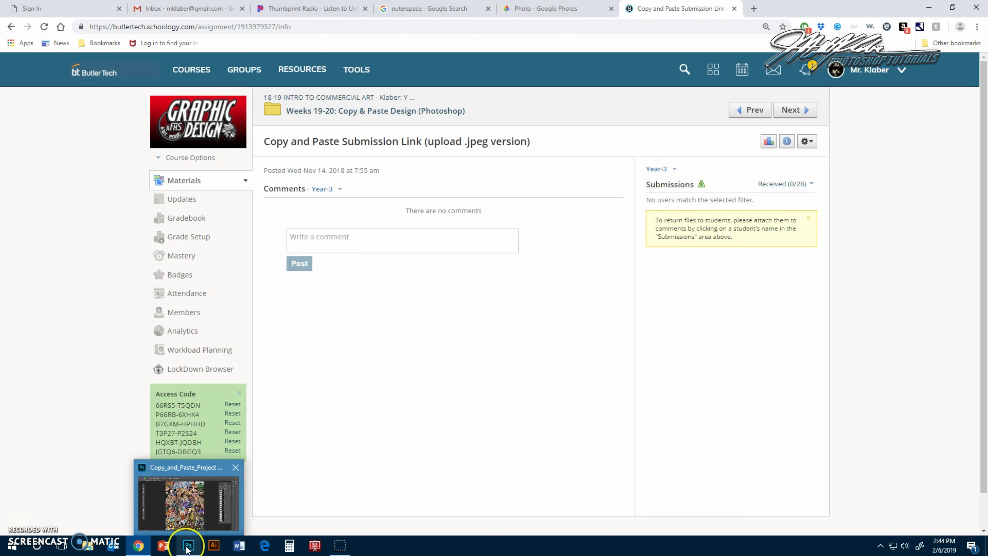